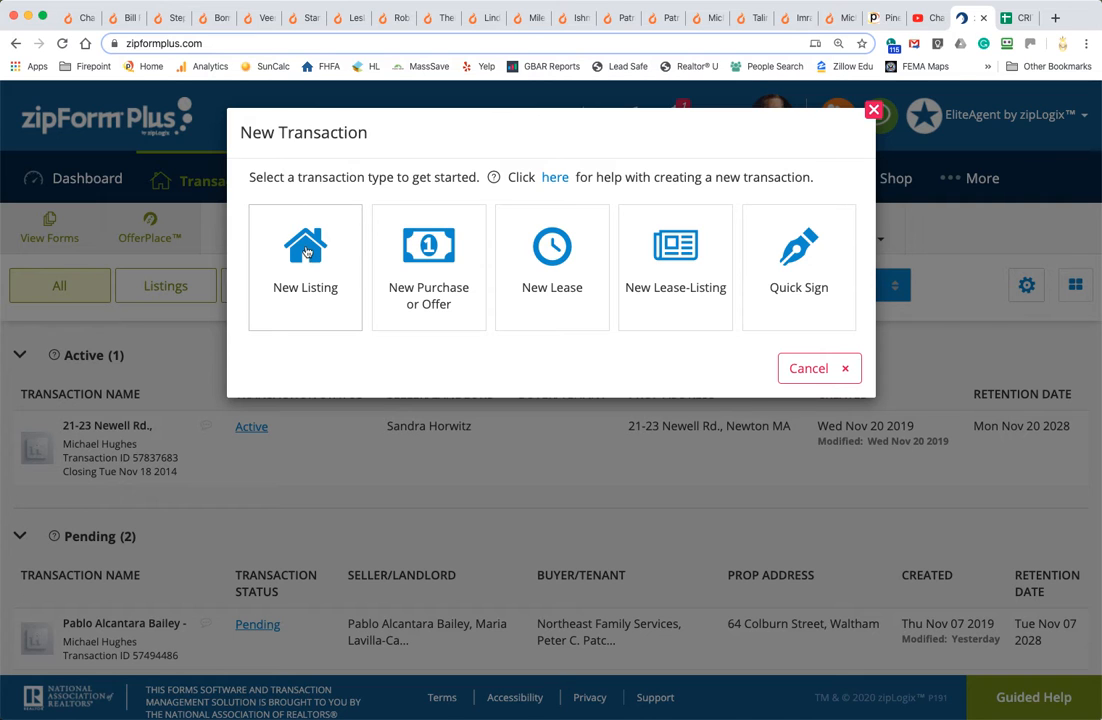
- Start a new purchase or offer transaction named "Buyer Test" with the Residential property type
{"action": "left_click", "coordinate": [435, 270]}
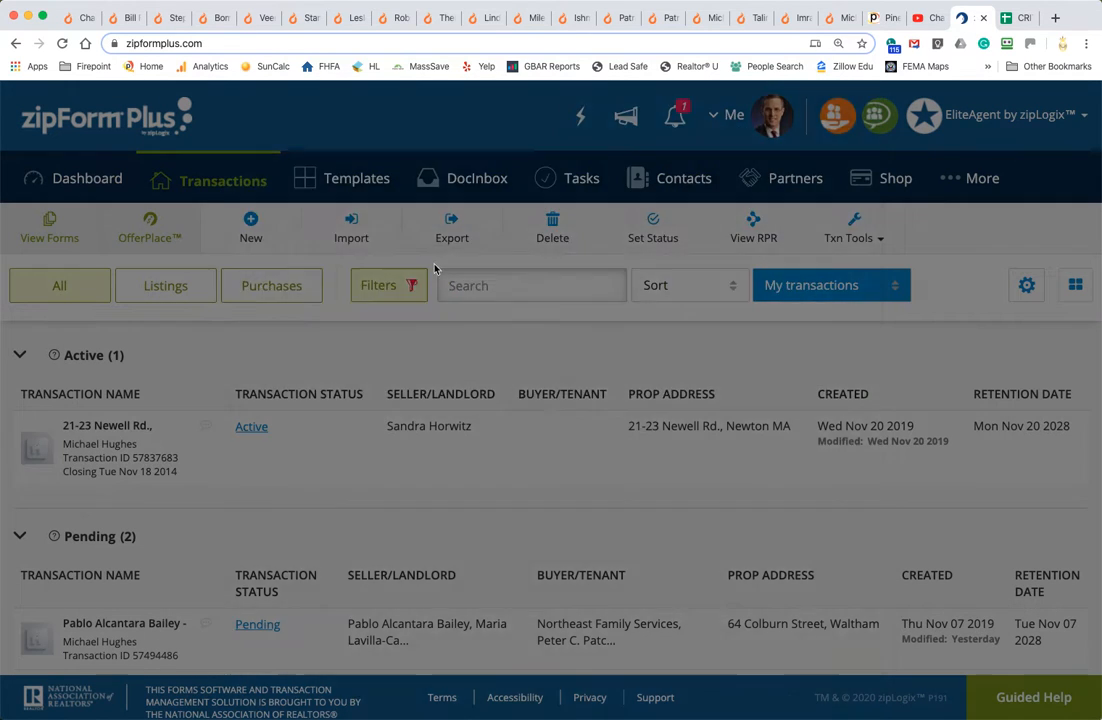
{"action": "type", "text": "B"}
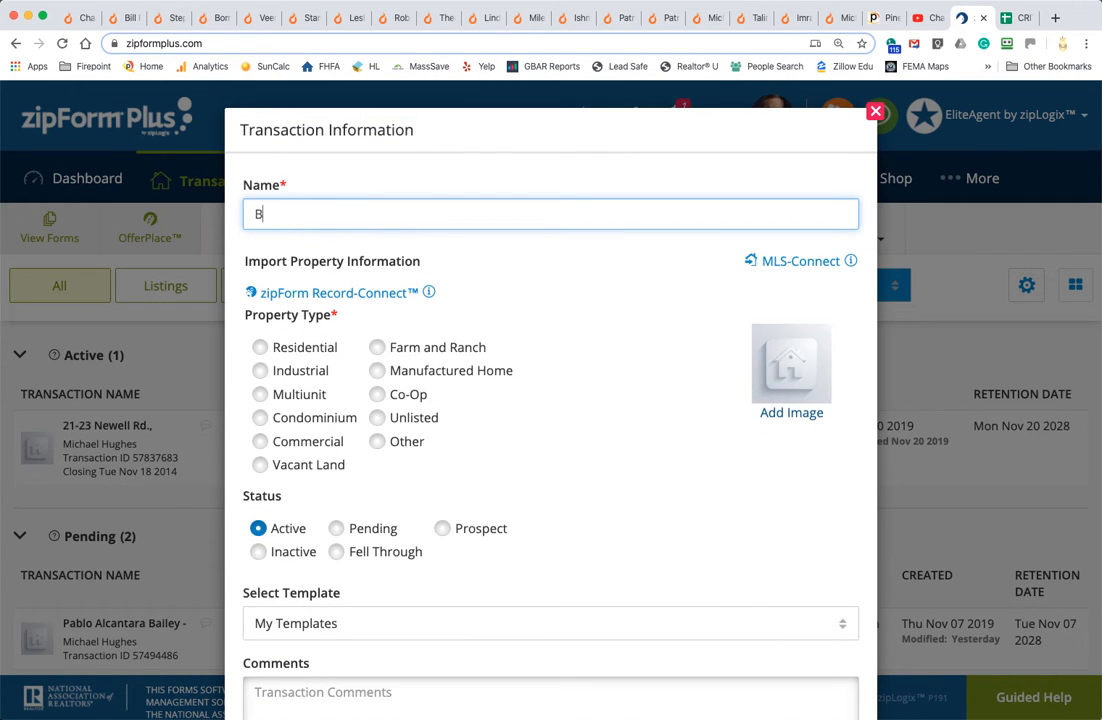
{"action": "type", "text": "uyer Test"}
{"action": "left_click", "coordinate": [260, 347]}
{"action": "scroll", "coordinate": [605, 445], "scroll_direction": "down", "scroll_amount": 4}
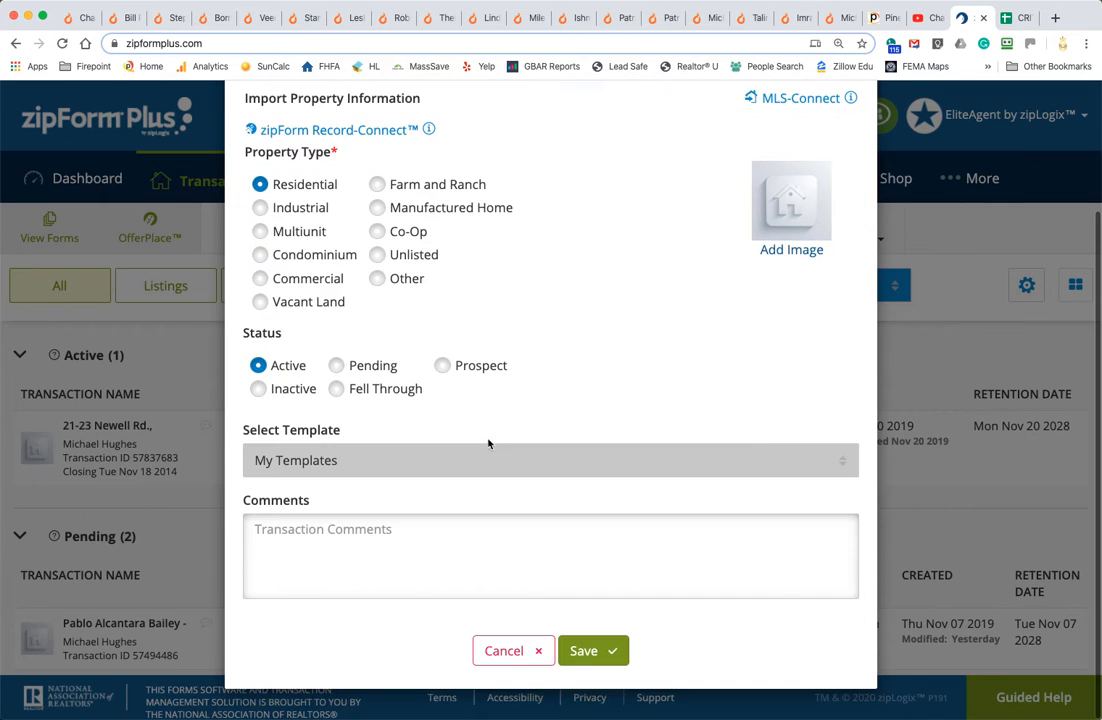
- Choose the template "Personal - SF and CC Buyer Forms - MPH" for the transaction and save it
{"action": "left_click", "coordinate": [418, 460]}
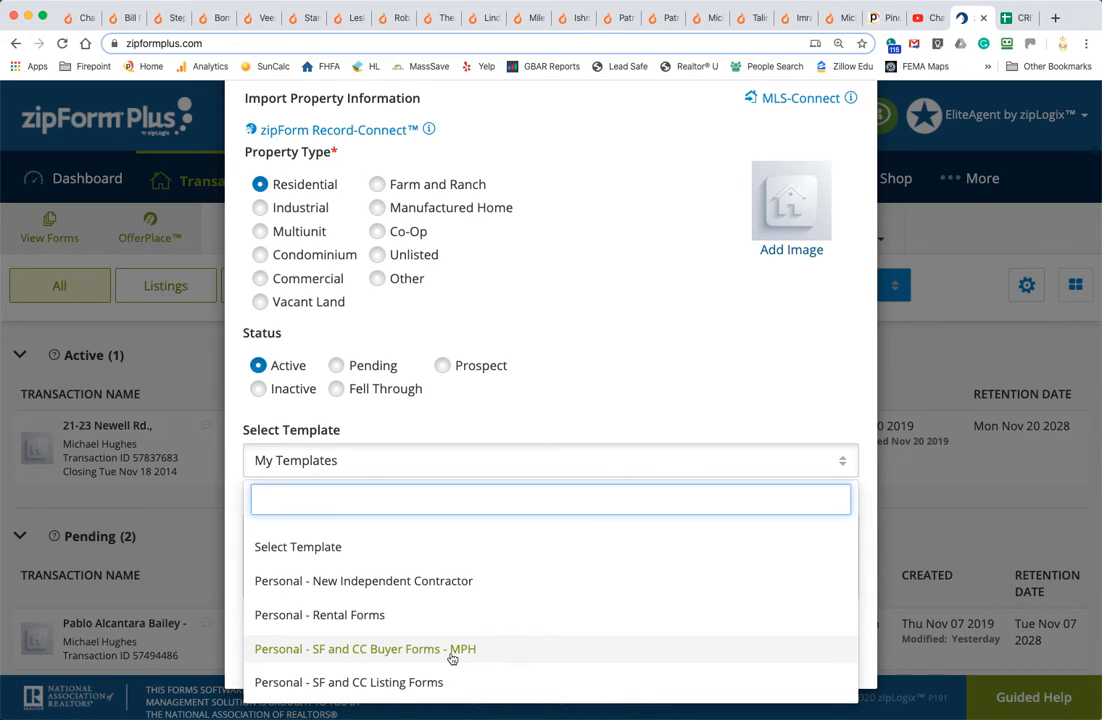
{"action": "left_click", "coordinate": [485, 656]}
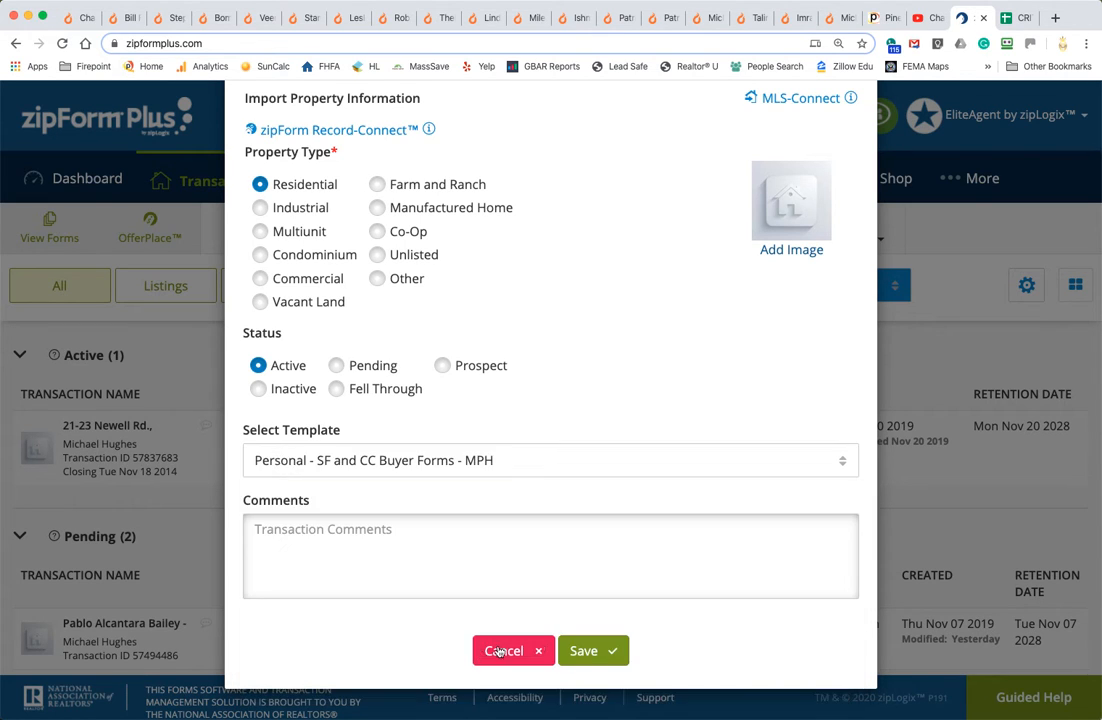
{"action": "left_click", "coordinate": [592, 652]}
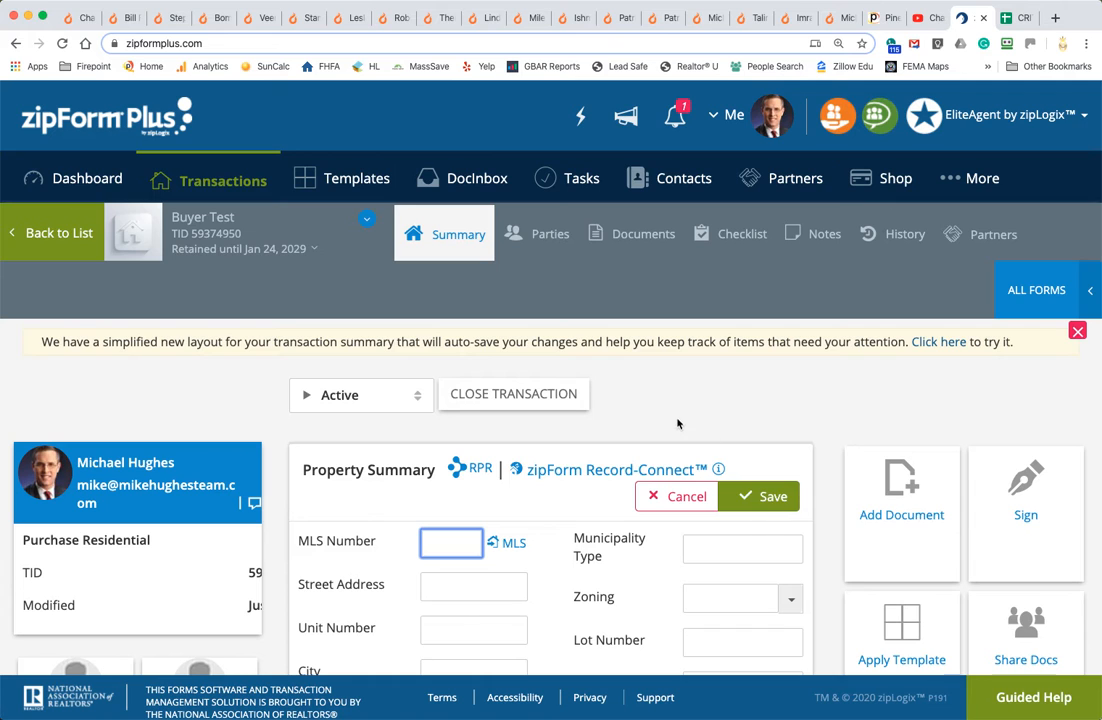
- Review the forms loaded in the Buyer Test transaction's documents and briefly view the full form libraries
{"action": "left_click", "coordinate": [632, 236]}
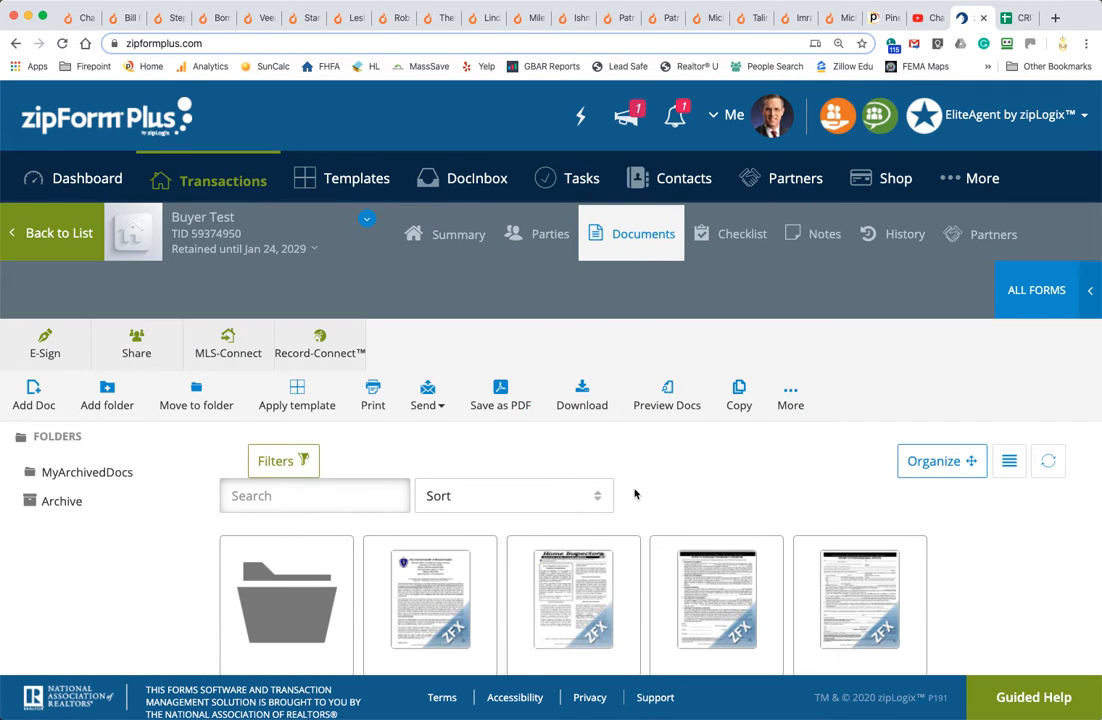
{"action": "scroll", "coordinate": [635, 494], "scroll_direction": "down", "scroll_amount": 3}
{"action": "scroll", "coordinate": [635, 494], "scroll_direction": "down", "scroll_amount": 3}
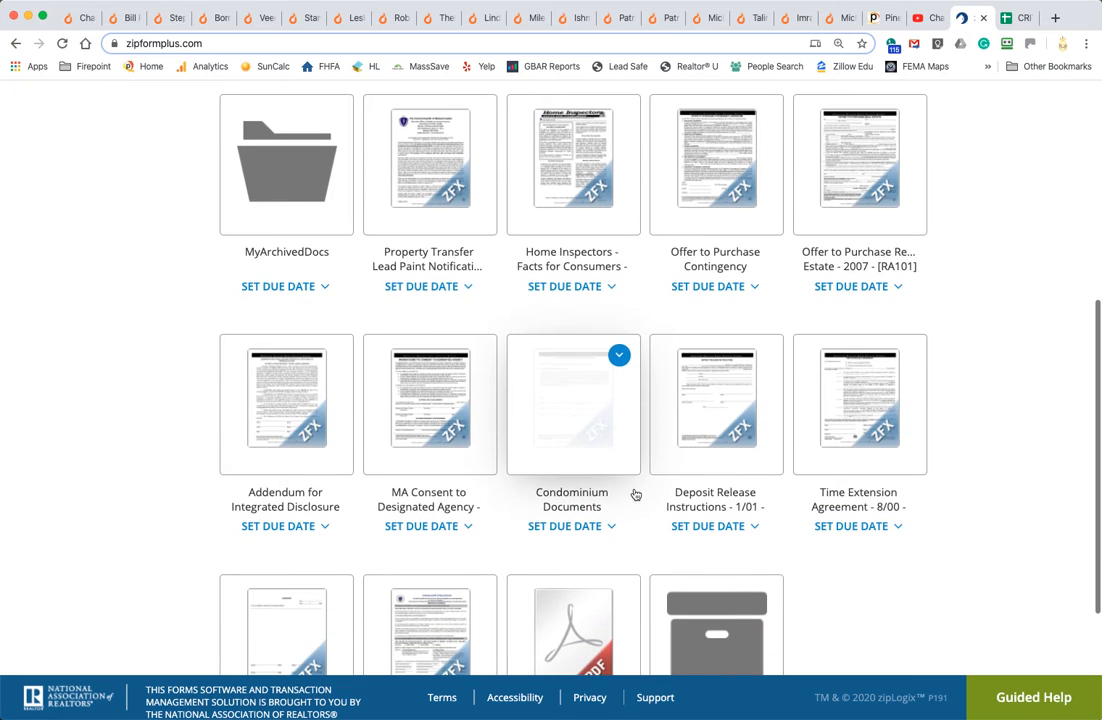
{"action": "scroll", "coordinate": [632, 496], "scroll_direction": "down", "scroll_amount": 3}
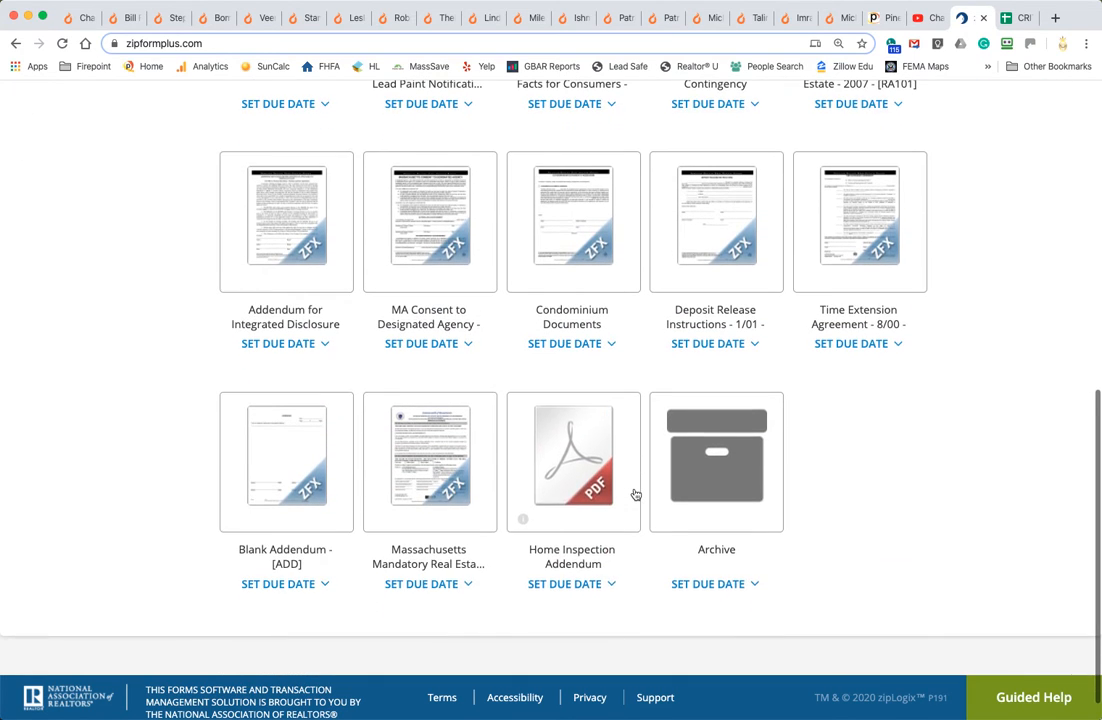
{"action": "scroll", "coordinate": [908, 489], "scroll_direction": "up", "scroll_amount": 6}
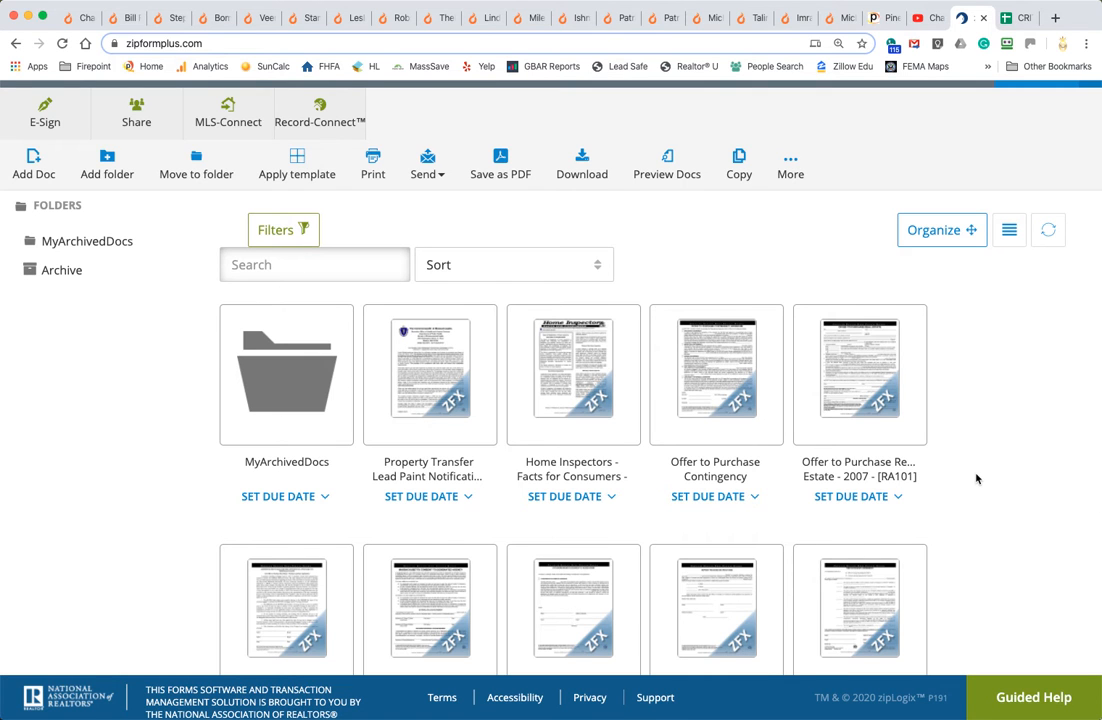
{"action": "scroll", "coordinate": [976, 479], "scroll_direction": "up", "scroll_amount": 3}
{"action": "left_click", "coordinate": [1049, 263]}
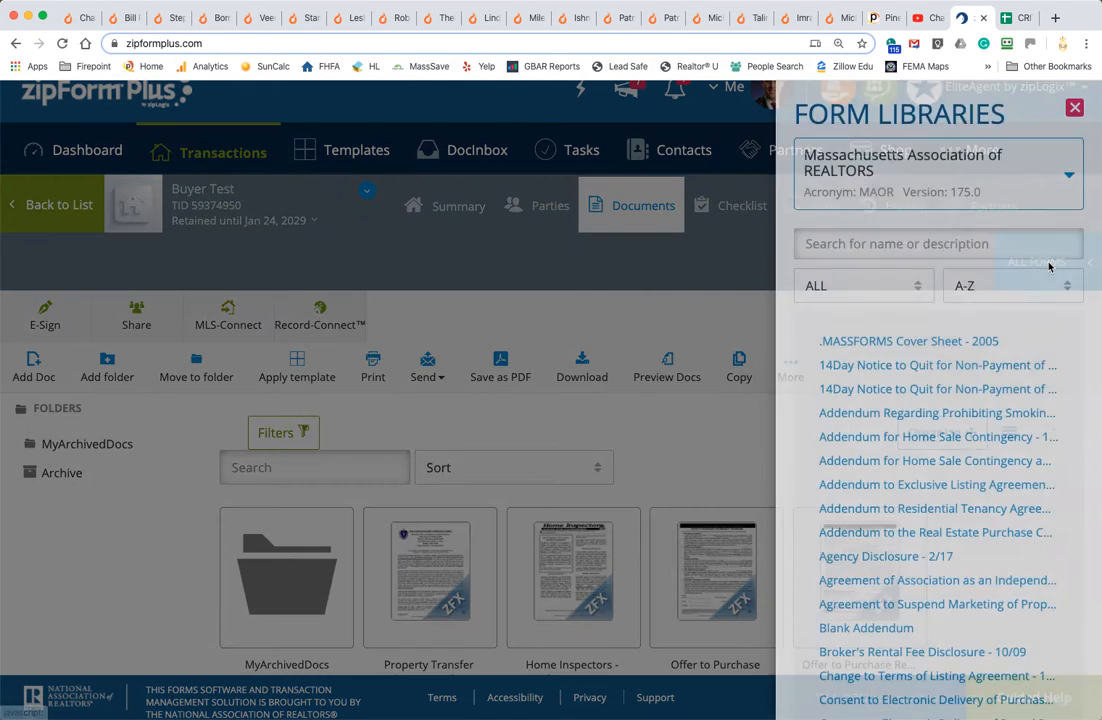
{"action": "left_click", "coordinate": [1075, 107]}
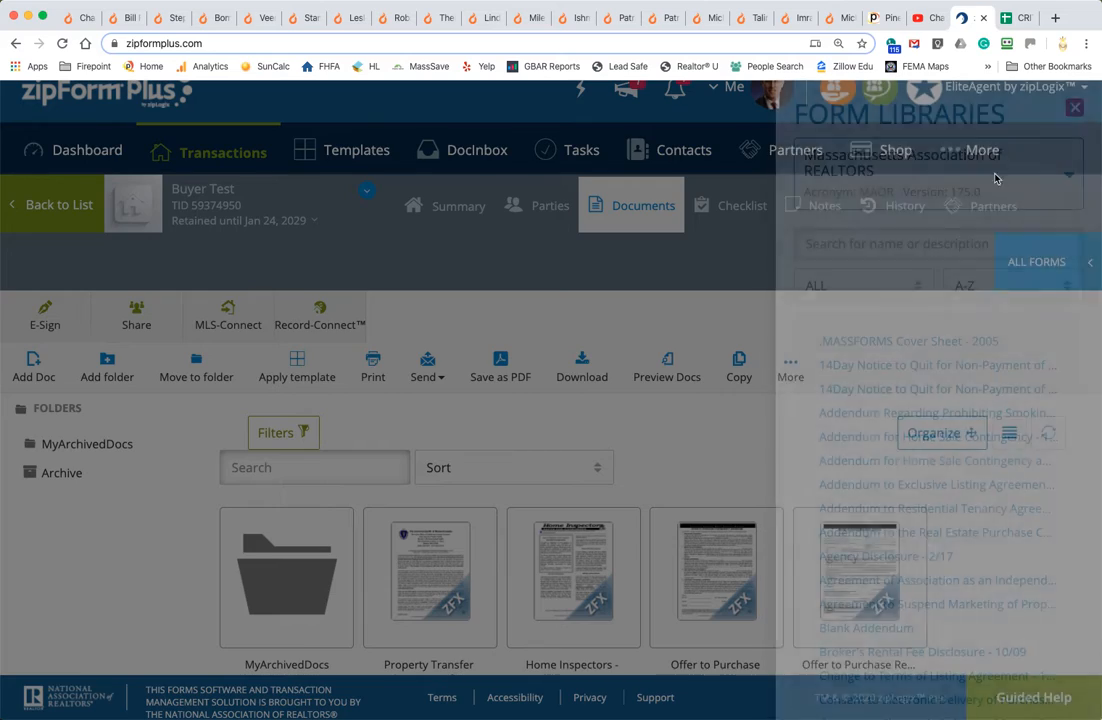
- Open the Massachusetts Mandatory Real Estate disclosure and examine its prefilled agency checkboxes, licensee and brokerage fields
{"action": "scroll", "coordinate": [802, 481], "scroll_direction": "down", "scroll_amount": 10}
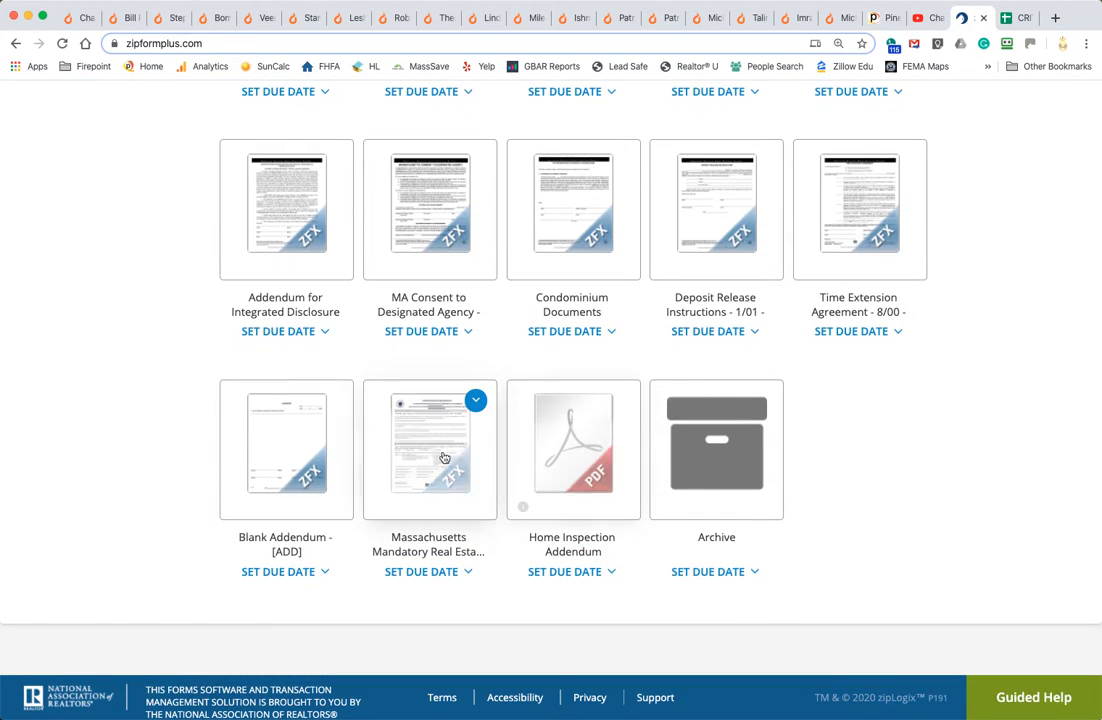
{"action": "left_click", "coordinate": [432, 467]}
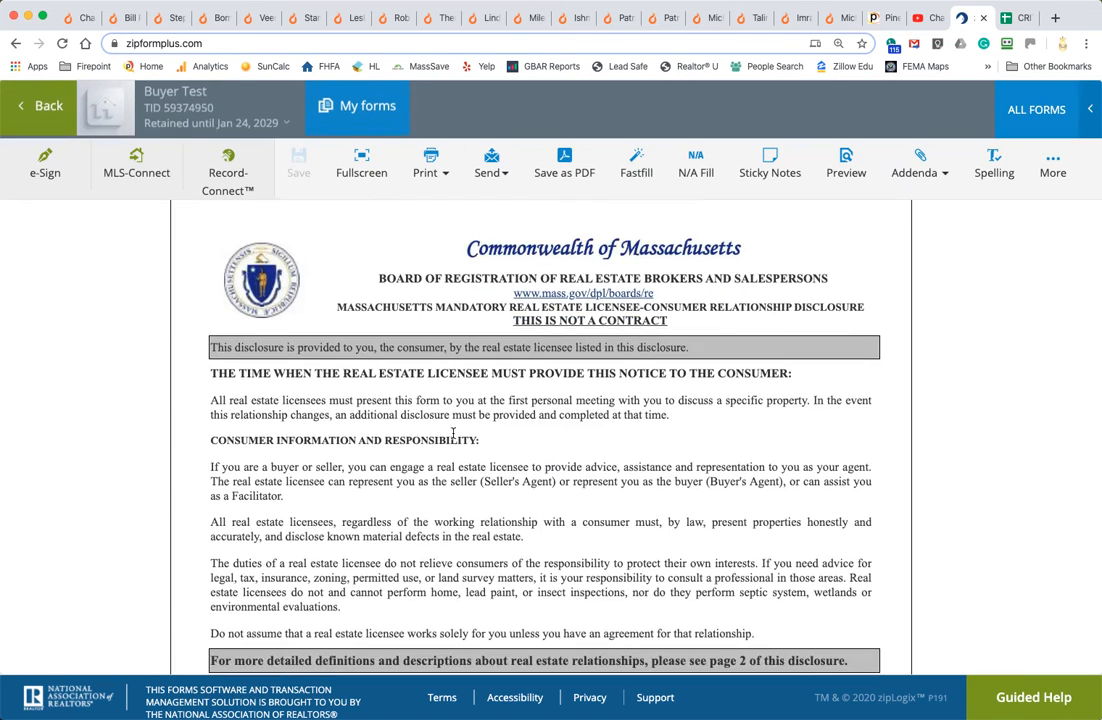
{"action": "scroll", "coordinate": [453, 438], "scroll_direction": "down", "scroll_amount": 5}
{"action": "left_click", "coordinate": [440, 467]}
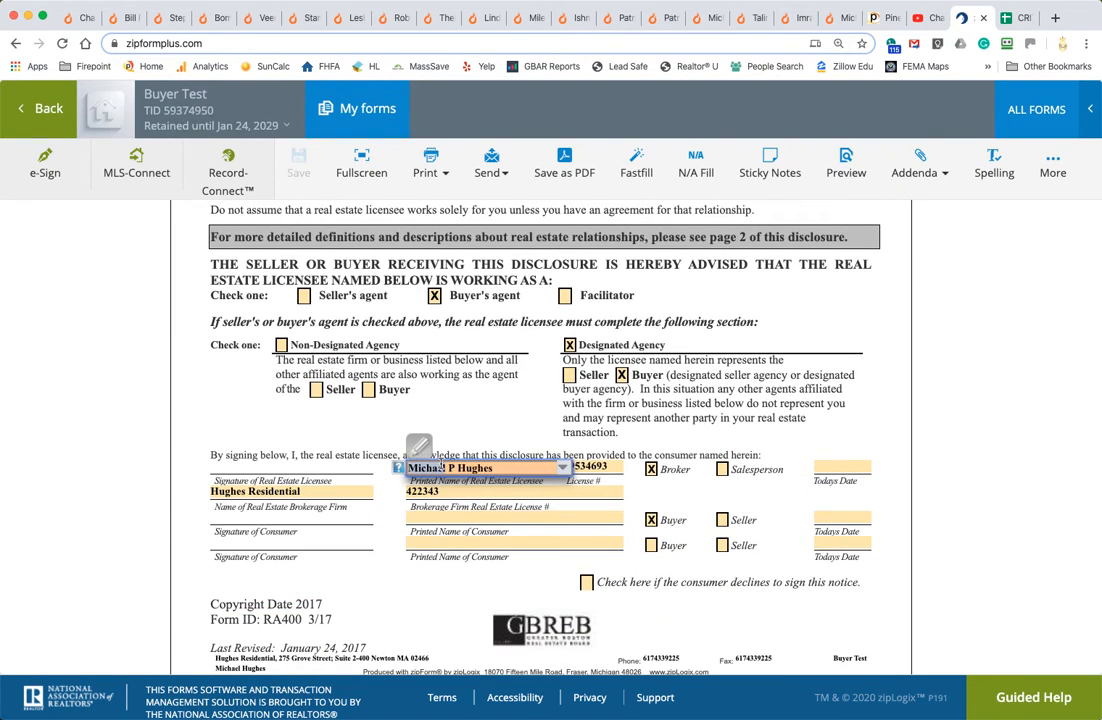
{"action": "left_click", "coordinate": [449, 493]}
{"action": "left_click", "coordinate": [498, 438]}
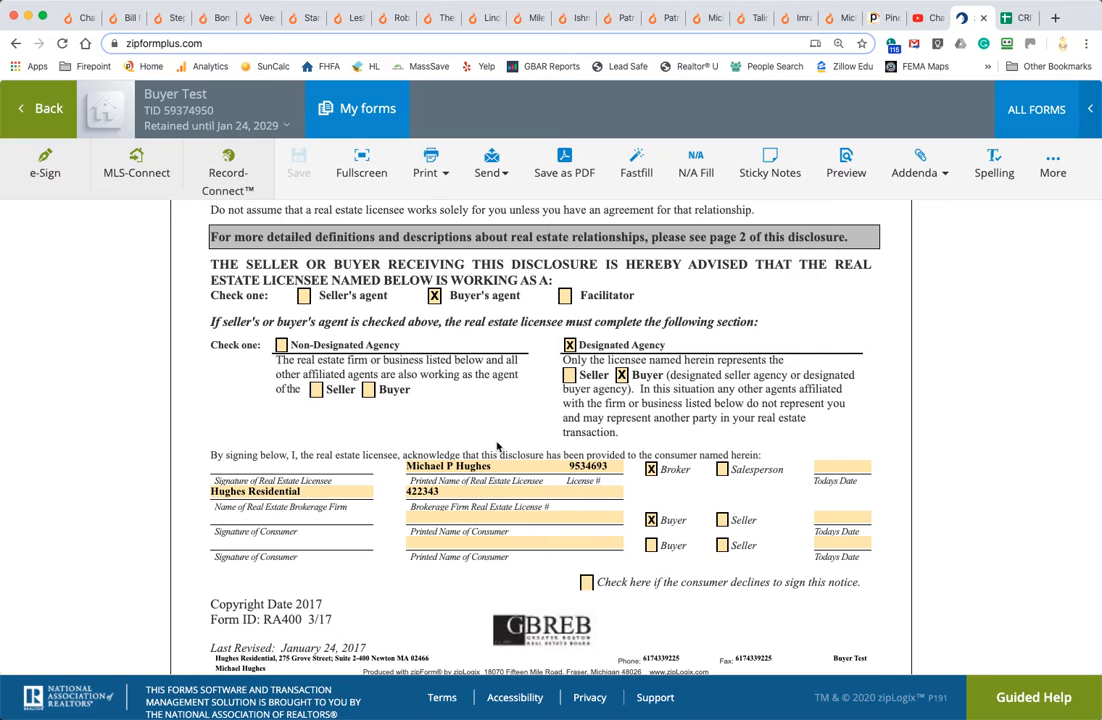
{"action": "scroll", "coordinate": [497, 446], "scroll_direction": "up", "scroll_amount": 1}
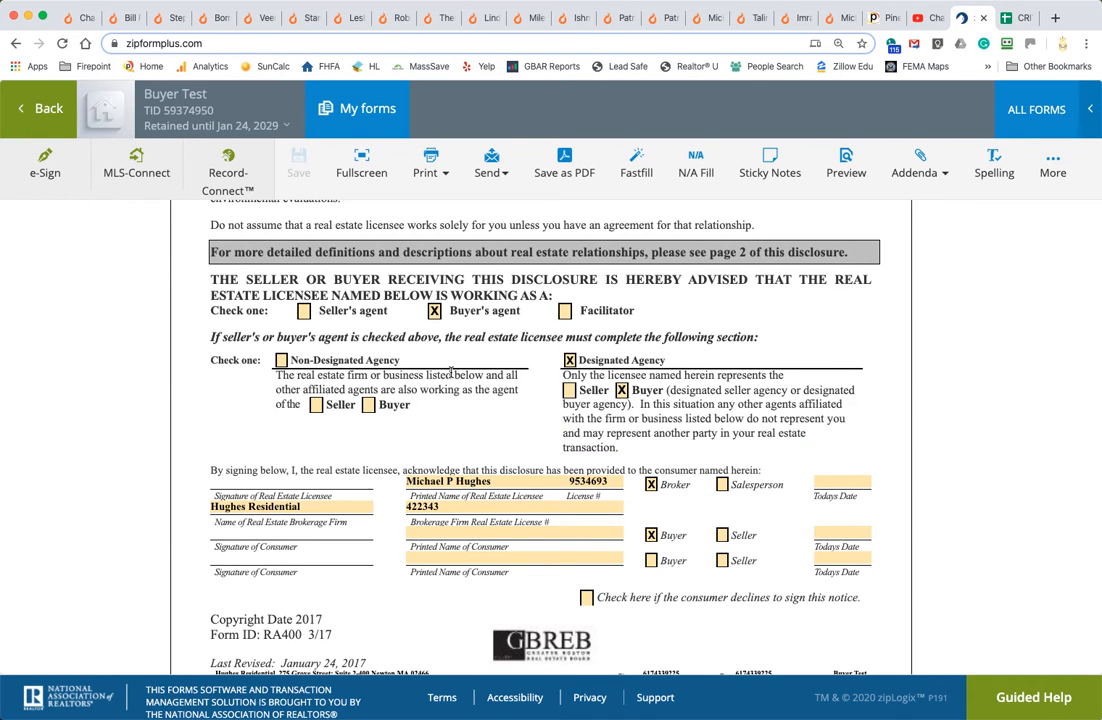
{"action": "scroll", "coordinate": [452, 371], "scroll_direction": "up", "scroll_amount": 10}
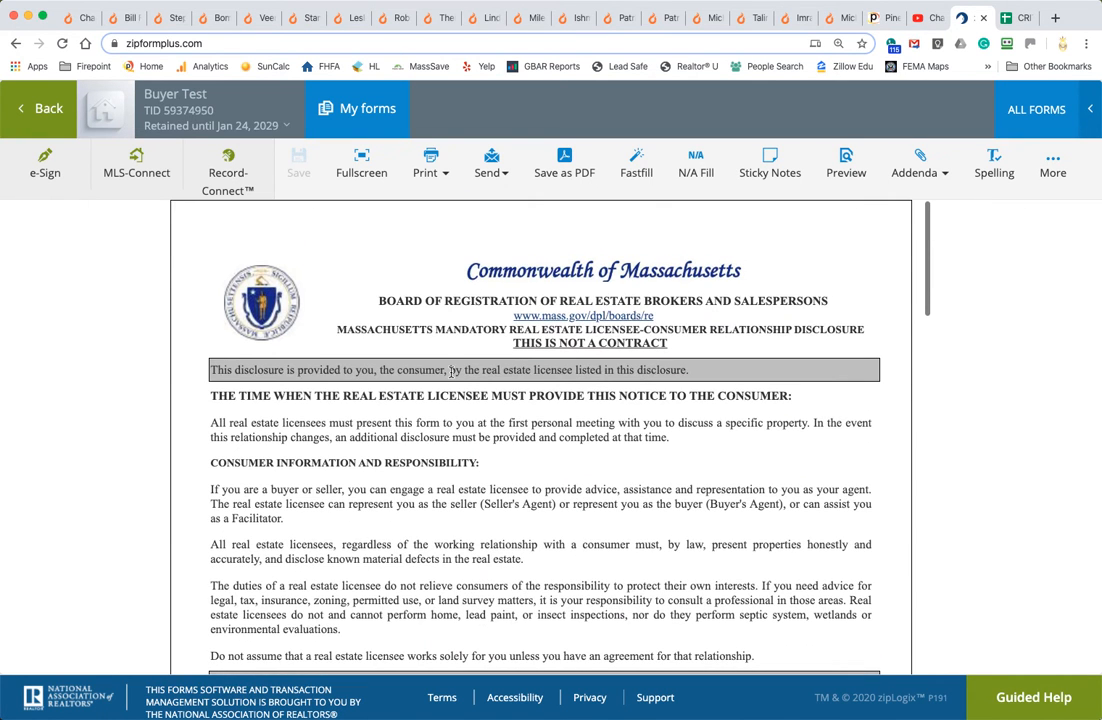
- Return from the disclosure form to the transaction's documents and look over the remaining forms
{"action": "left_click", "coordinate": [28, 115]}
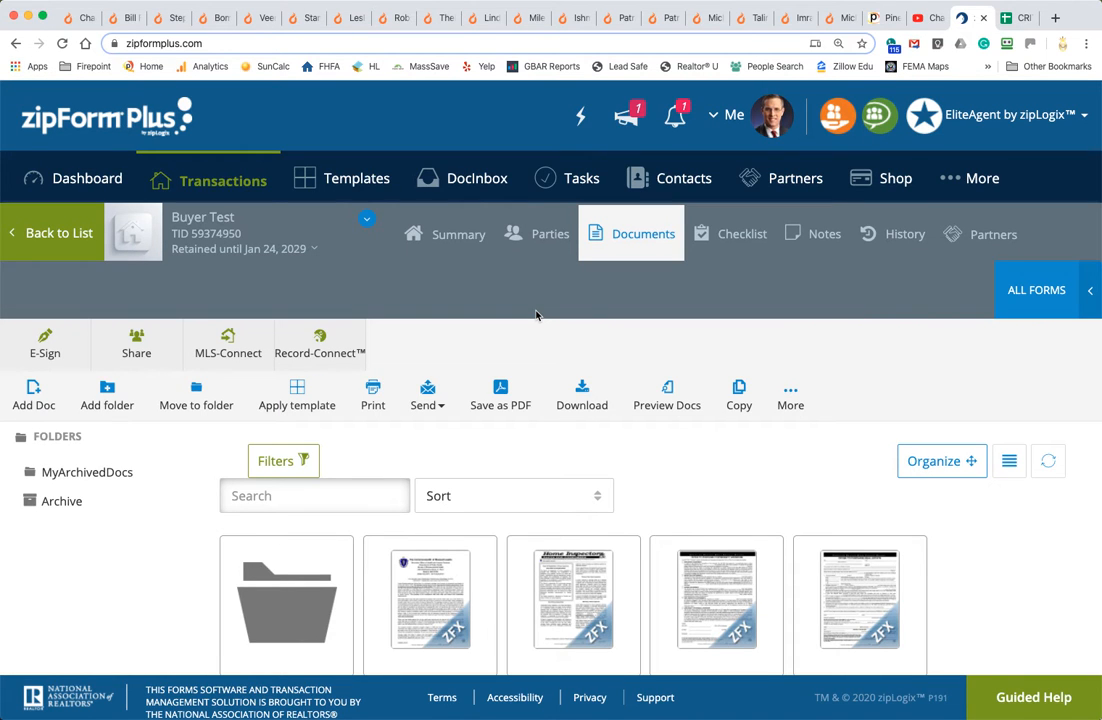
{"action": "mouse_move", "coordinate": [606, 549]}
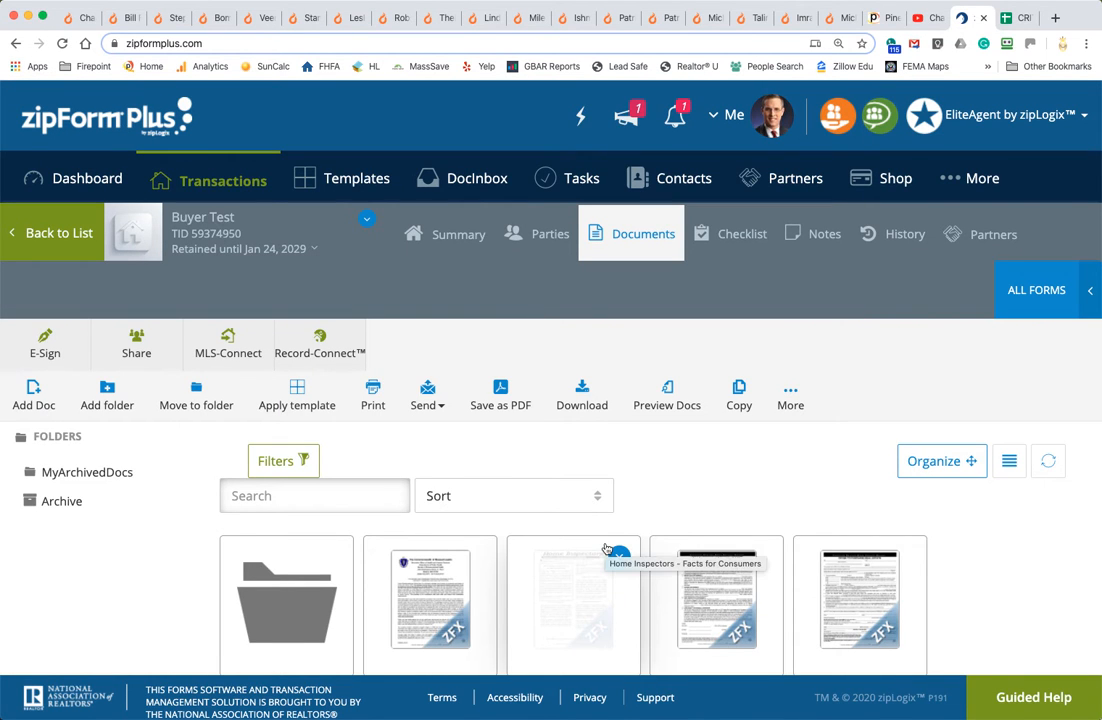
{"action": "scroll", "coordinate": [606, 549], "scroll_direction": "down", "scroll_amount": 10}
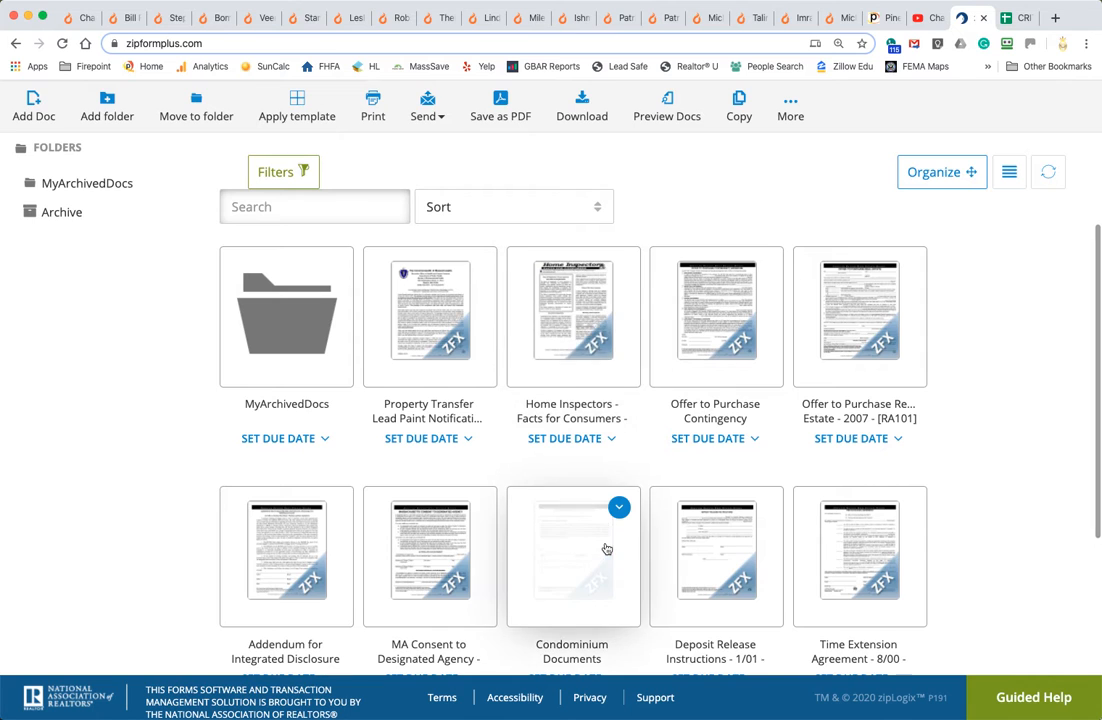
{"action": "scroll", "coordinate": [606, 549], "scroll_direction": "down", "scroll_amount": 2}
{"action": "scroll", "coordinate": [600, 540], "scroll_direction": "up", "scroll_amount": 10}
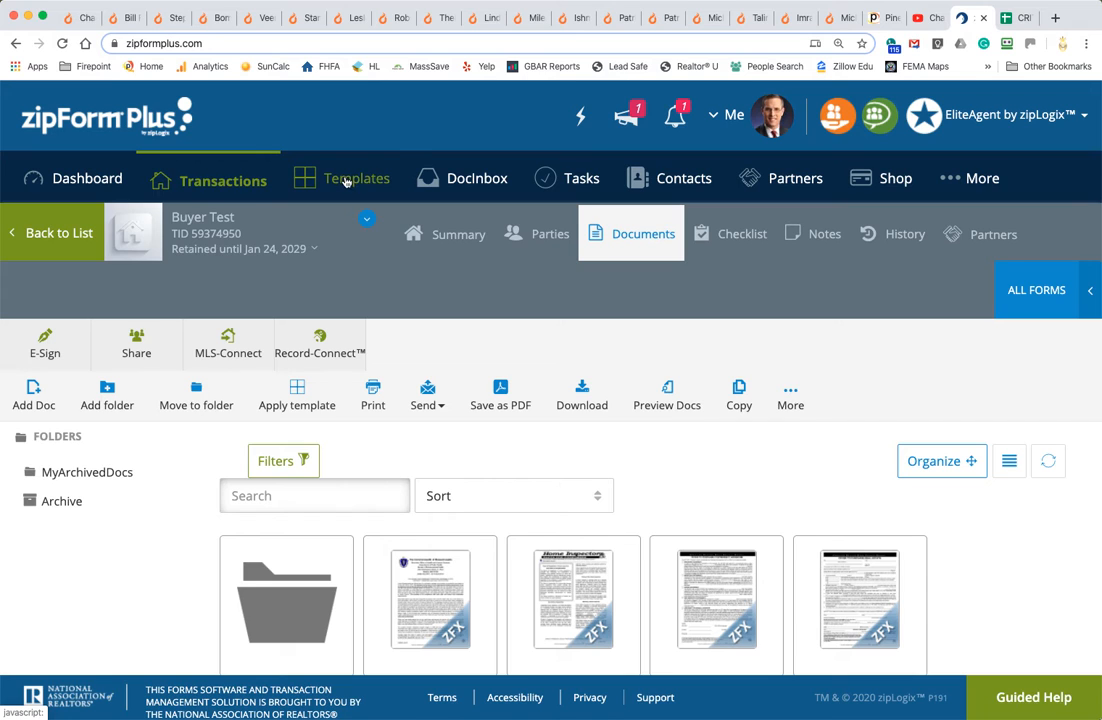
- Start a new purchase or offer template named "New Offer - Test"
{"action": "left_click", "coordinate": [346, 181]}
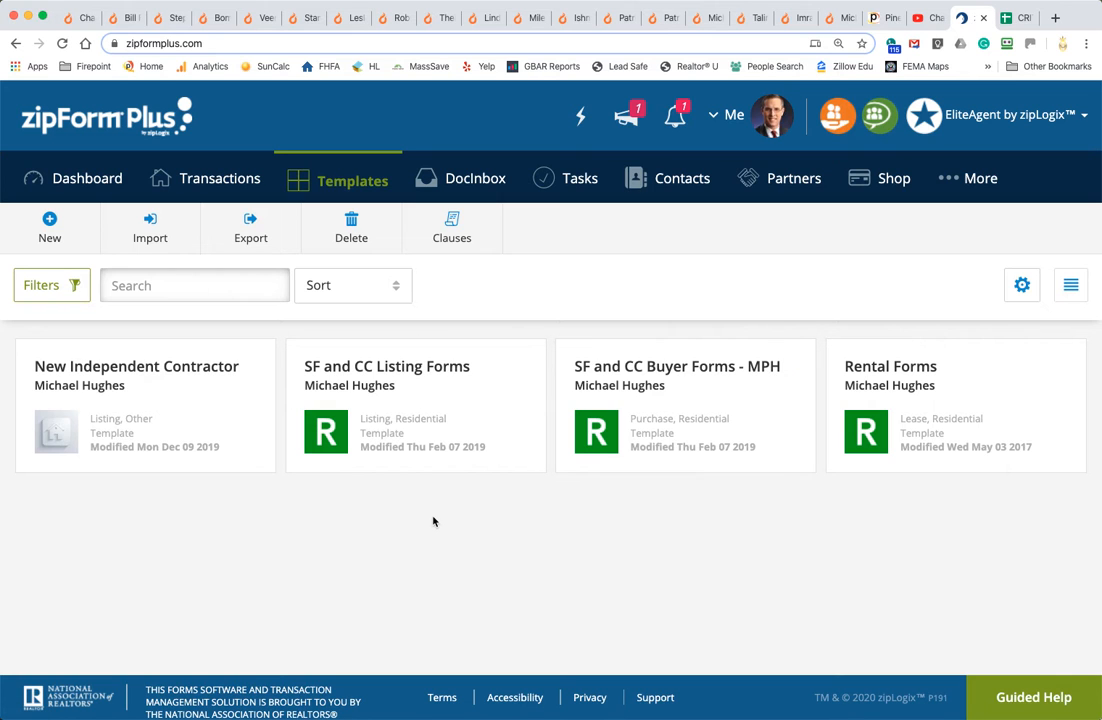
{"action": "left_click", "coordinate": [49, 226]}
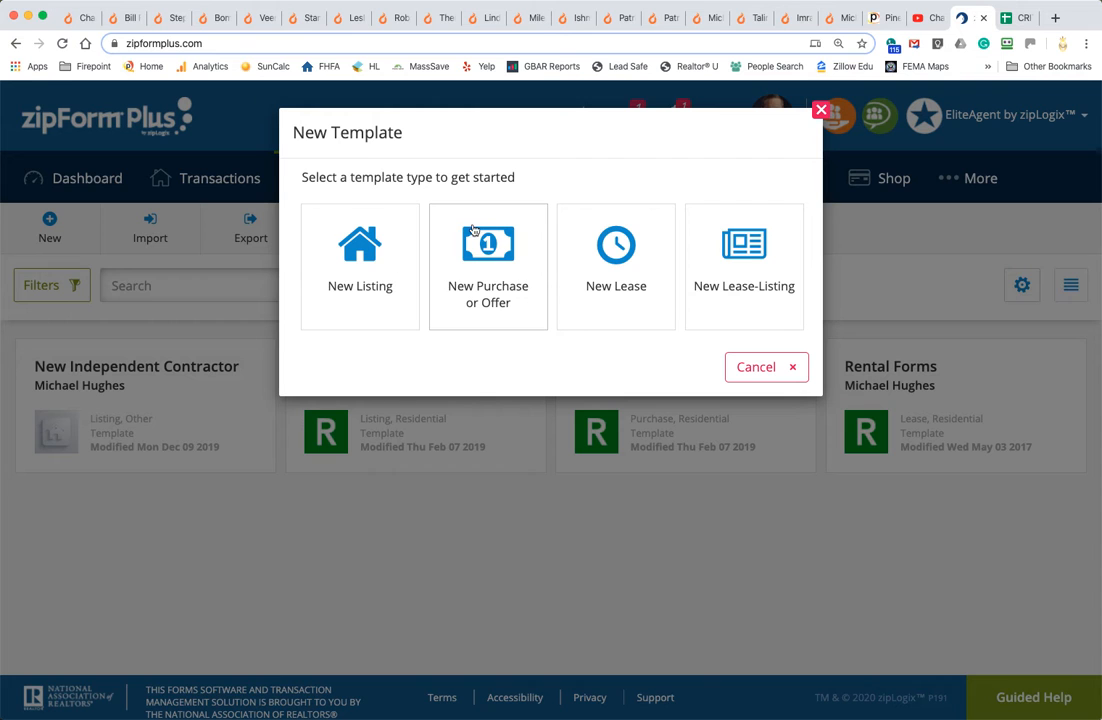
{"action": "left_click", "coordinate": [488, 257]}
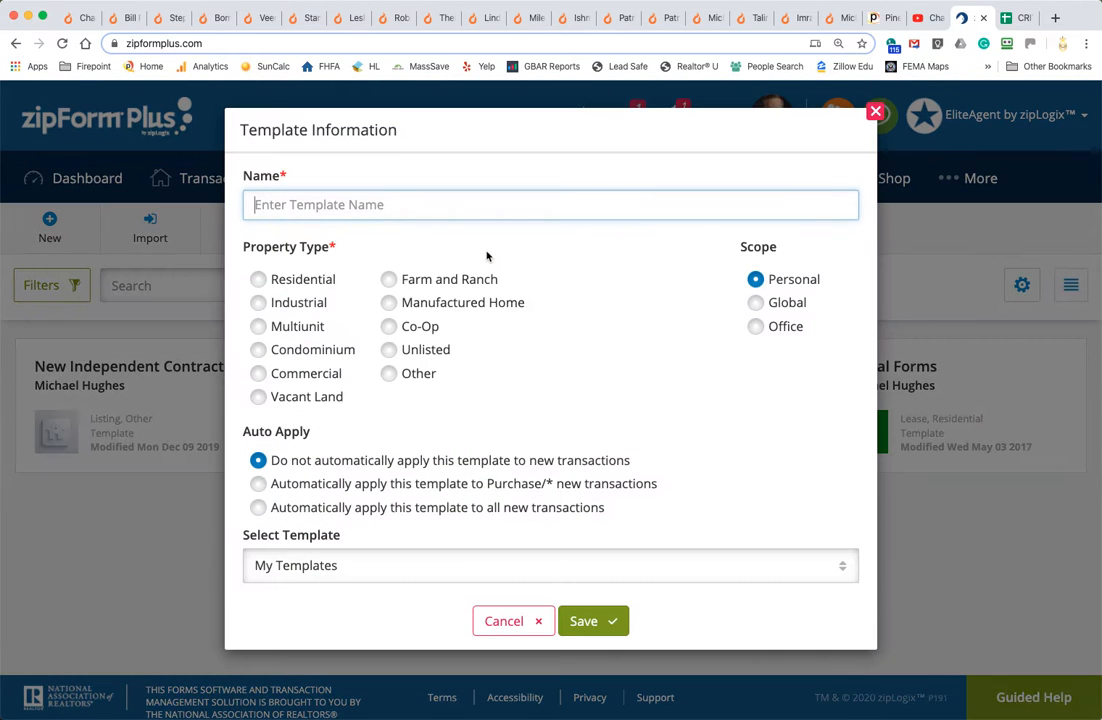
{"action": "type", "text": "N"}
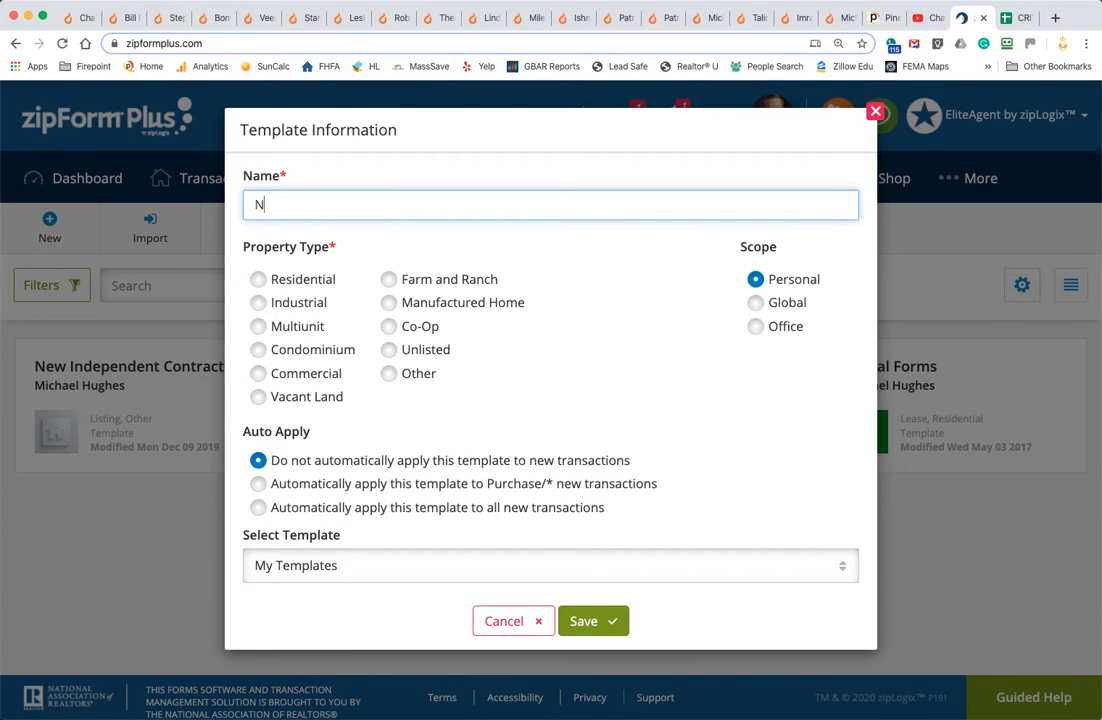
{"action": "type", "text": "oew Offer - Test"}
- Set the template's property type to Residential and save it without basing it on an existing template
{"action": "left_click", "coordinate": [261, 280]}
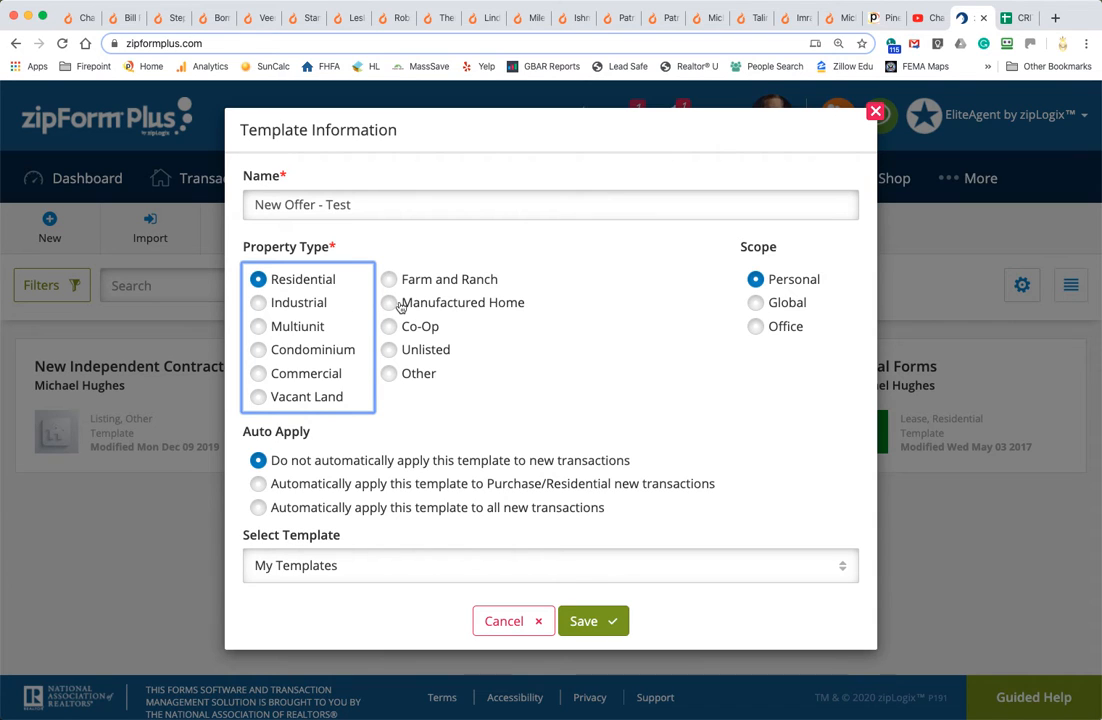
{"action": "left_click", "coordinate": [389, 373]}
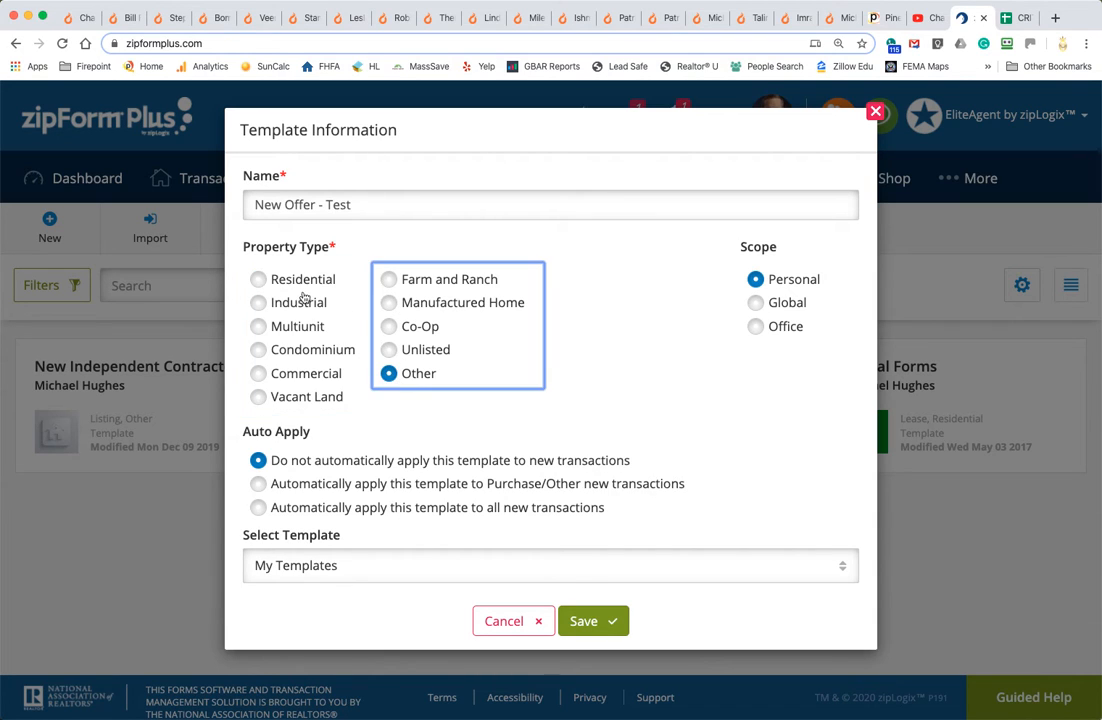
{"action": "left_click", "coordinate": [258, 279]}
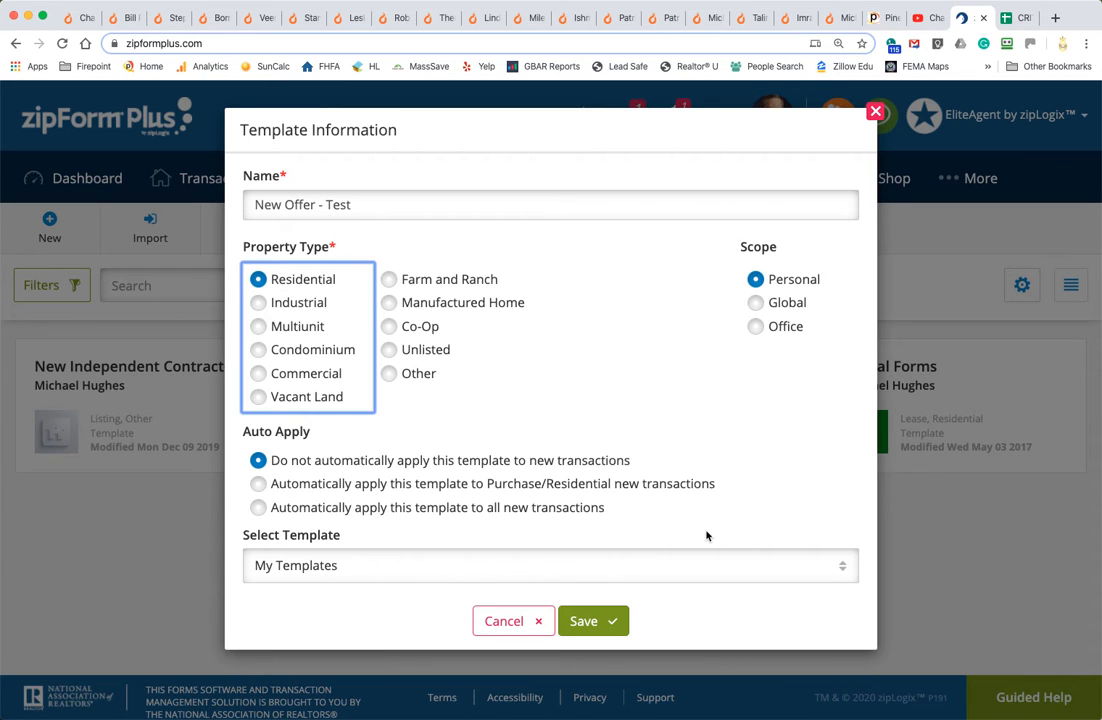
{"action": "left_click", "coordinate": [561, 578]}
{"action": "left_click", "coordinate": [680, 602]}
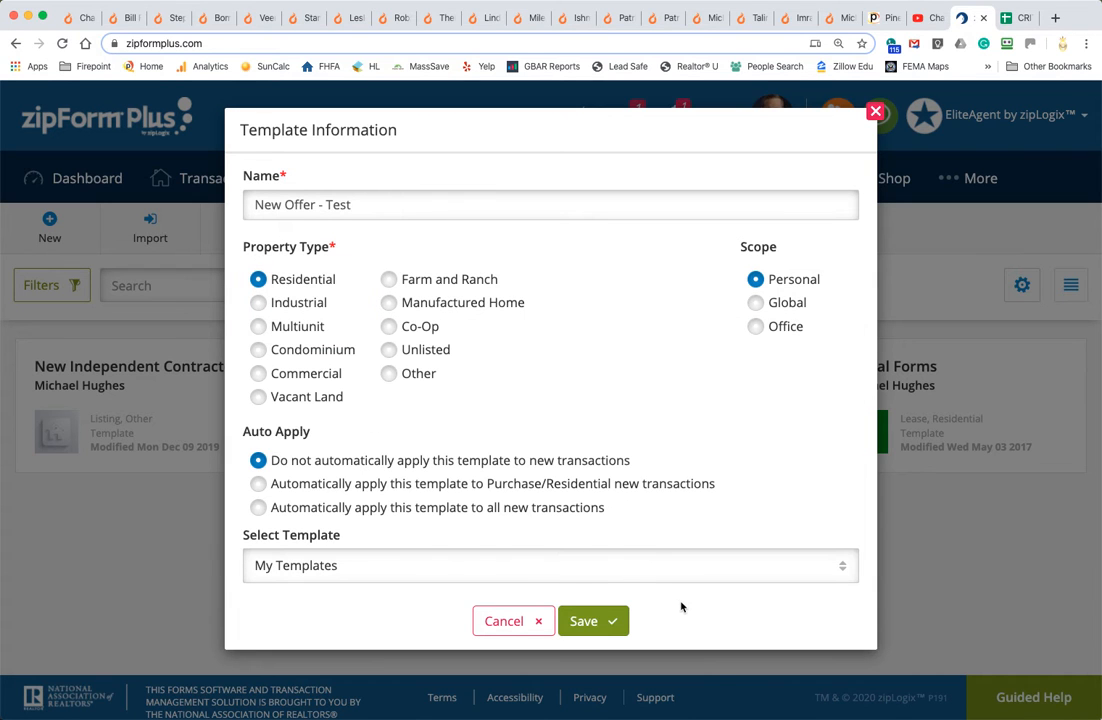
{"action": "left_click", "coordinate": [604, 622]}
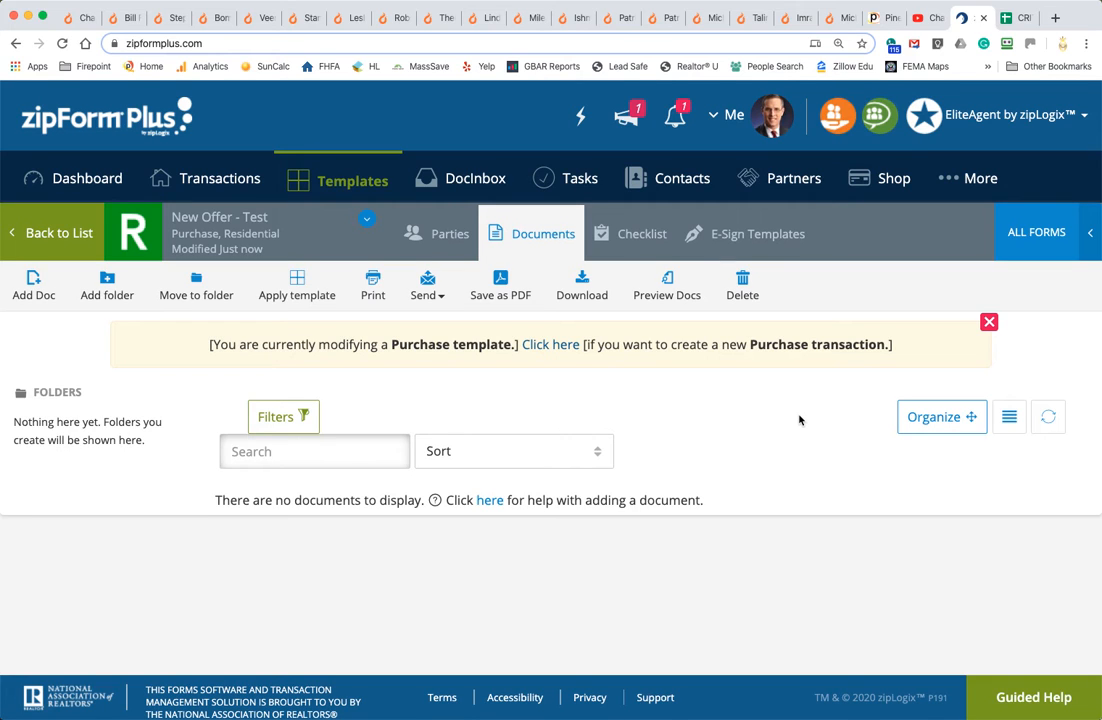
- Search the Massachusetts Association of REALTORS library for "agency" and add the Agency Disclosure - 2/17 form to the template
{"action": "left_click", "coordinate": [28, 295]}
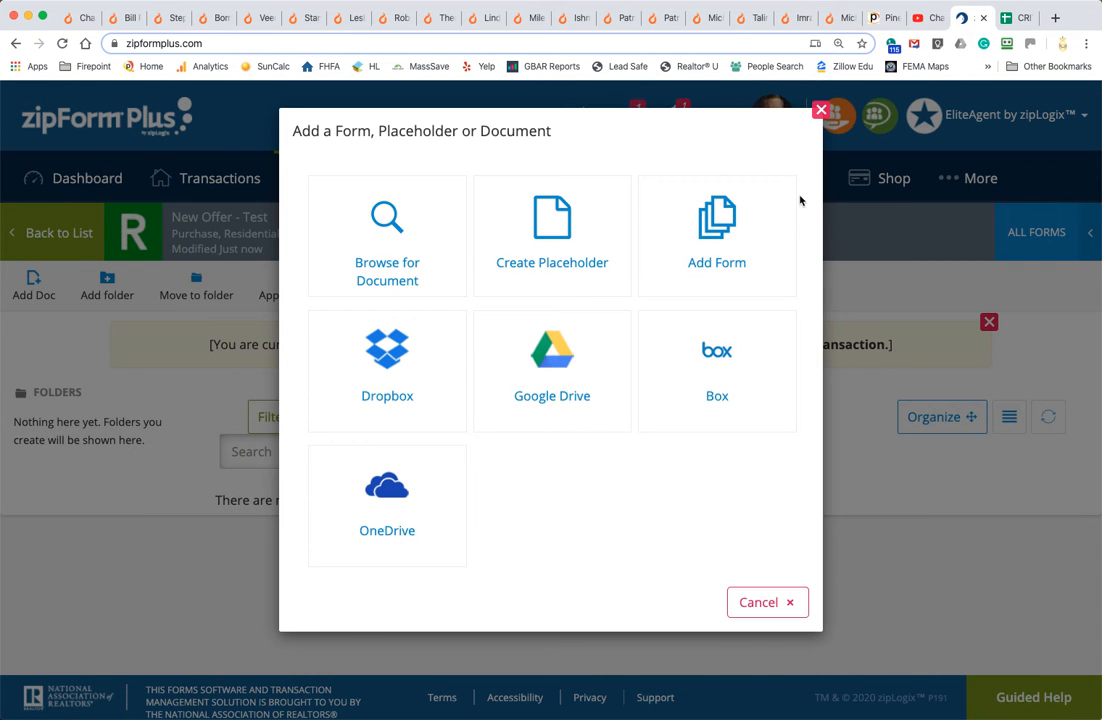
{"action": "left_click", "coordinate": [820, 110]}
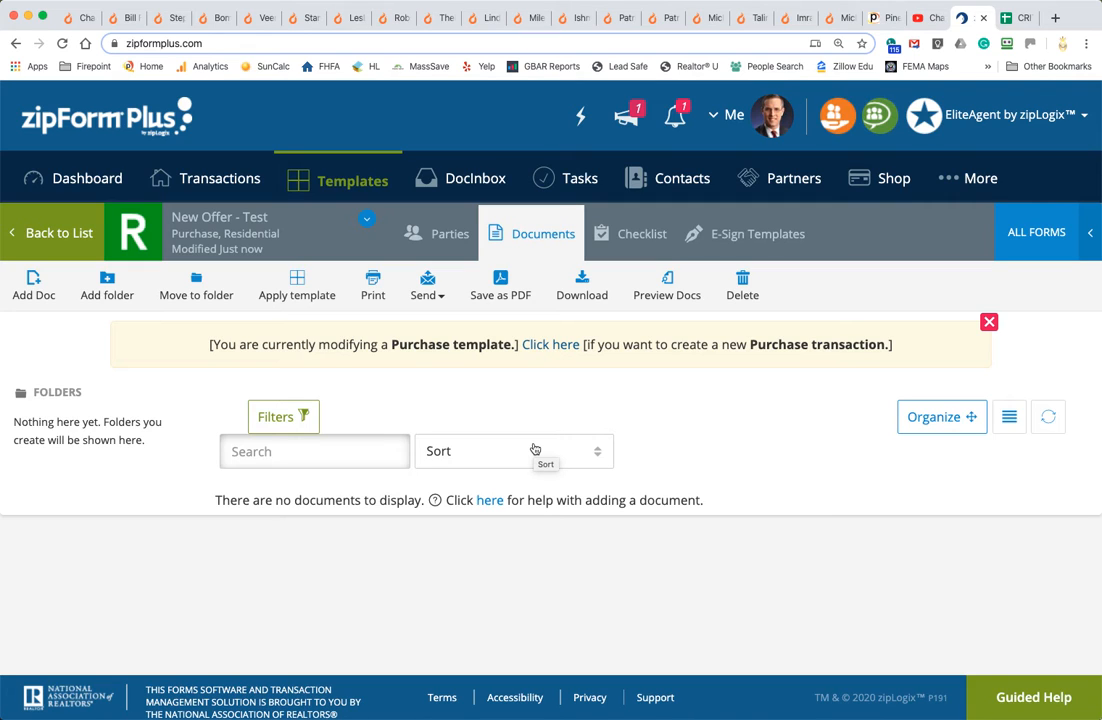
{"action": "left_click", "coordinate": [1046, 236]}
{"action": "left_click", "coordinate": [939, 246]}
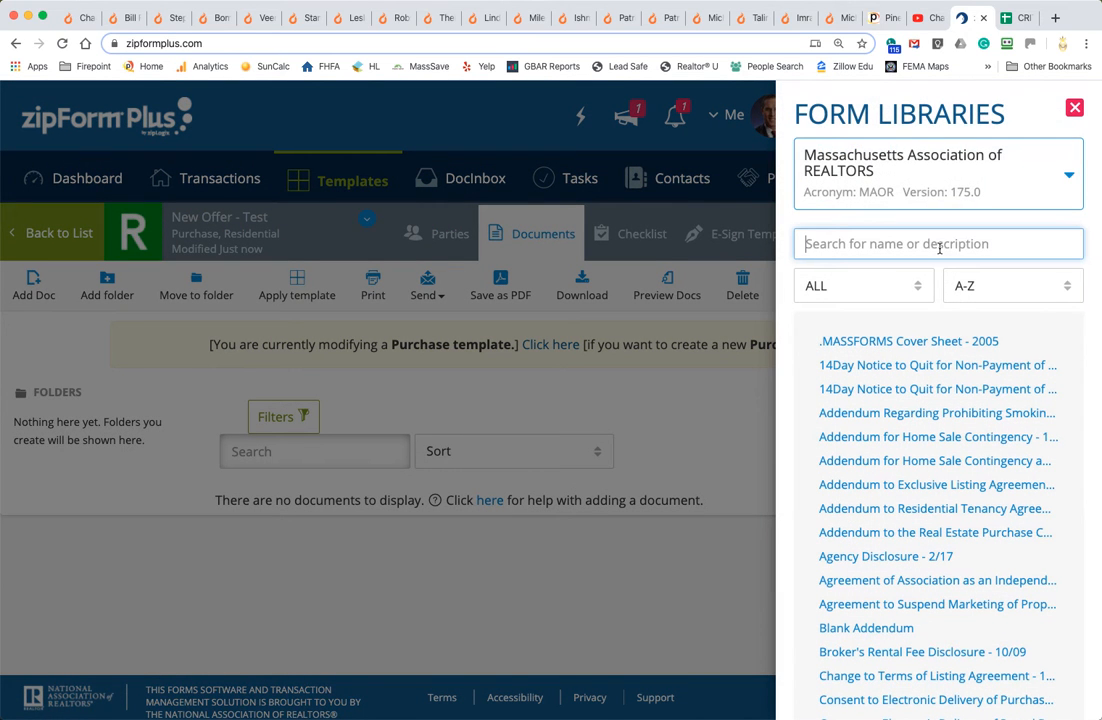
{"action": "type", "text": "man"}
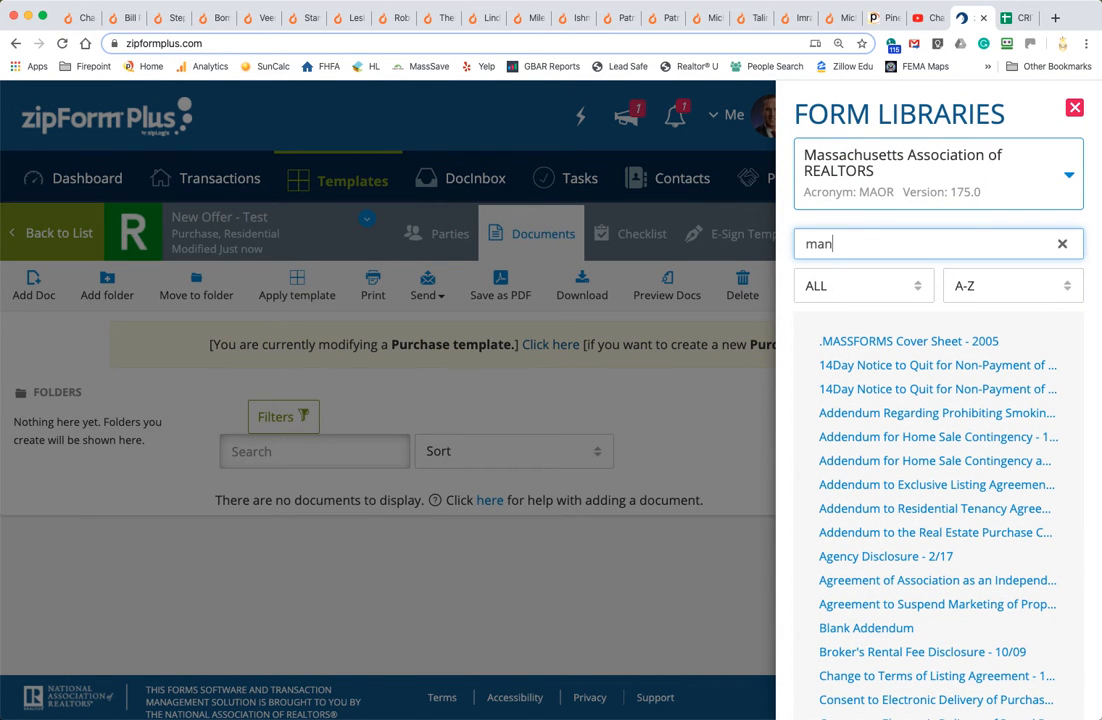
{"action": "type", "text": "da"}
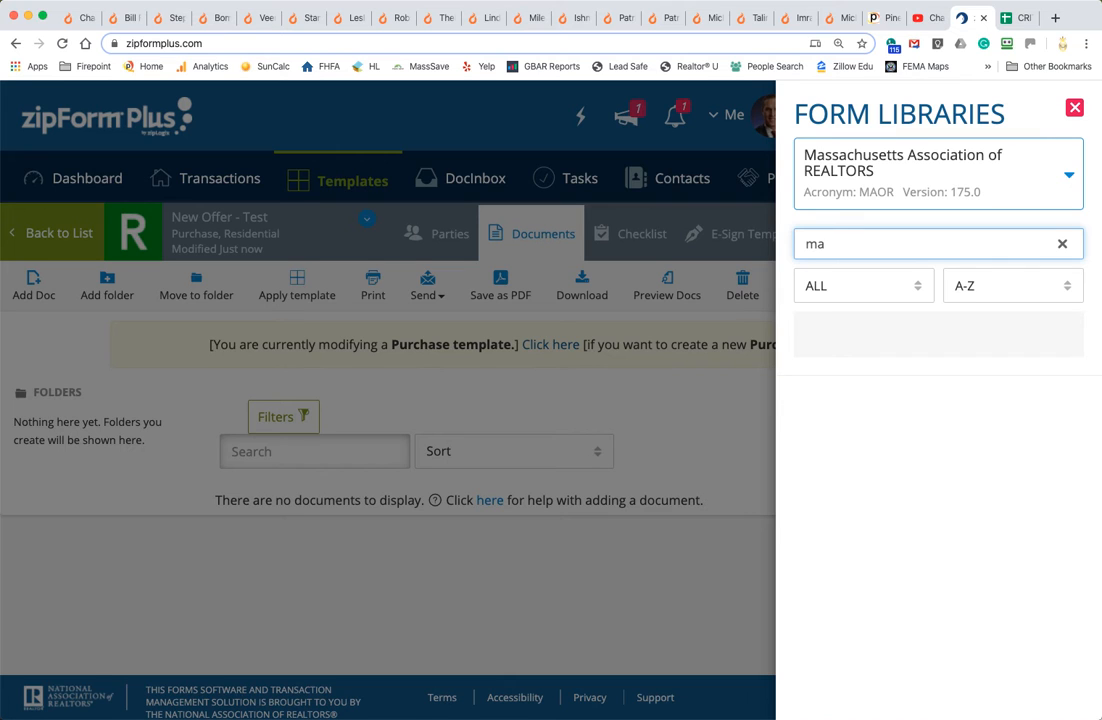
{"action": "key", "text": "BackSpace"}
{"action": "key", "text": "BackSpace"}
{"action": "type", "text": "age"}
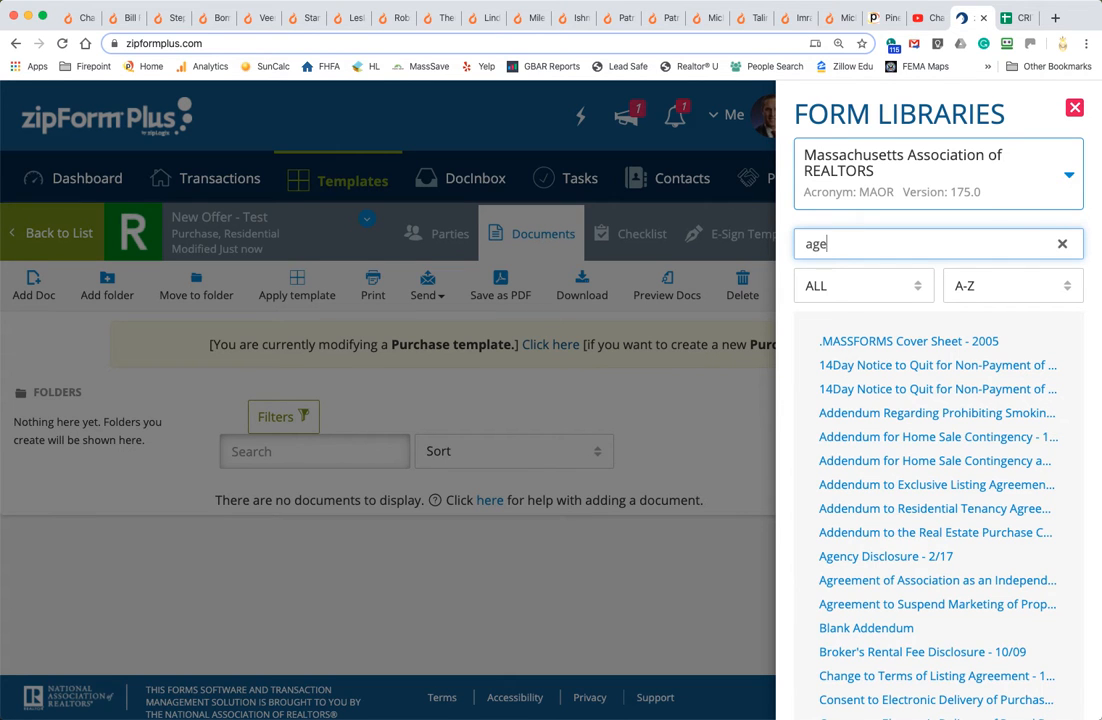
{"action": "type", "text": "ncy"}
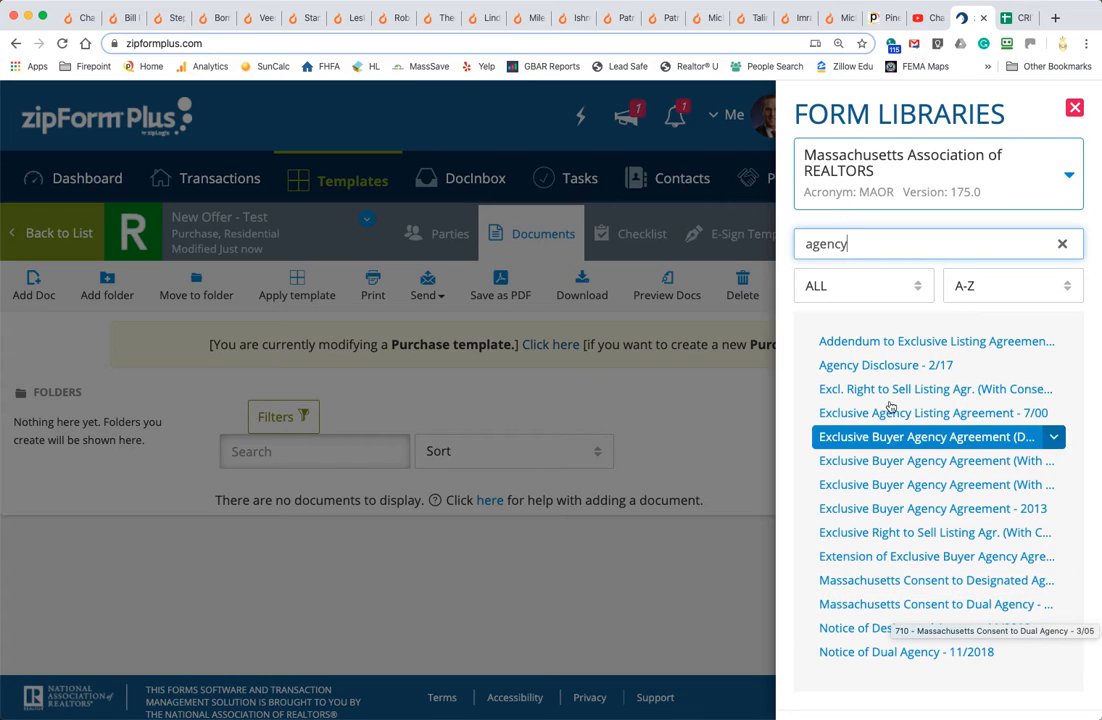
{"action": "left_click", "coordinate": [891, 370]}
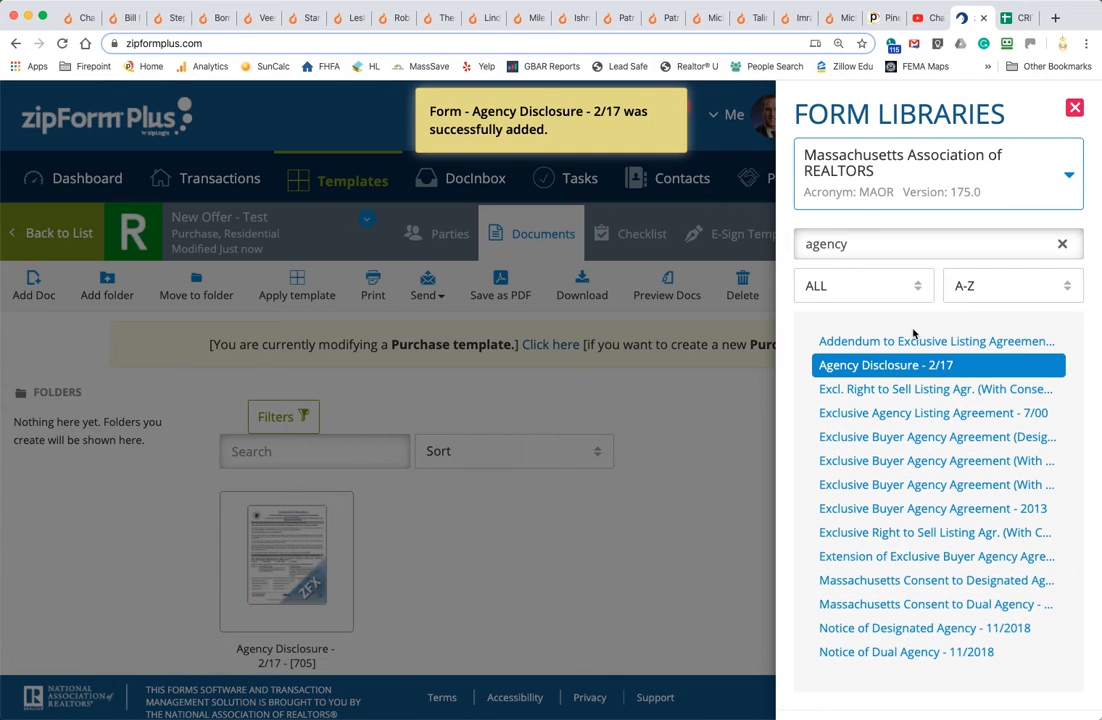
- Search the form library for "lead", add the Property Transfer Lead Paint Notification to the template, and close the library
{"action": "double_click", "coordinate": [892, 249]}
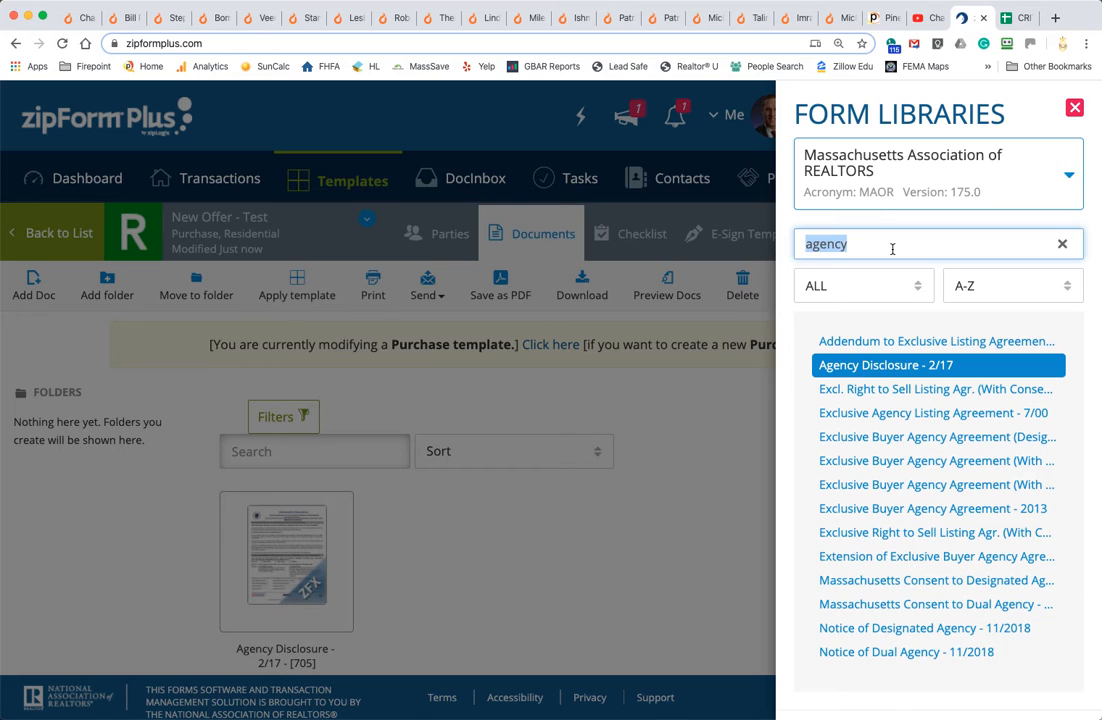
{"action": "type", "text": "seller"}
{"action": "key", "text": "BackSpace"}
{"action": "key", "text": "BackSpace"}
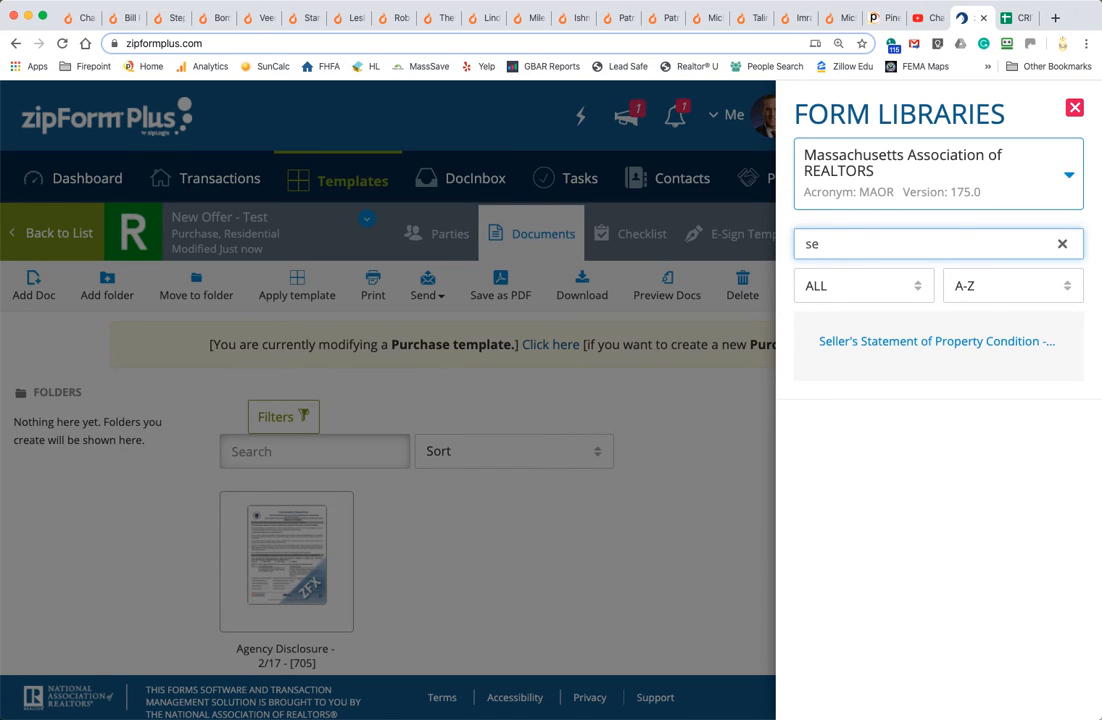
{"action": "key", "text": "BackSpace"}
{"action": "key", "text": "BackSpace"}
{"action": "type", "text": "lead"}
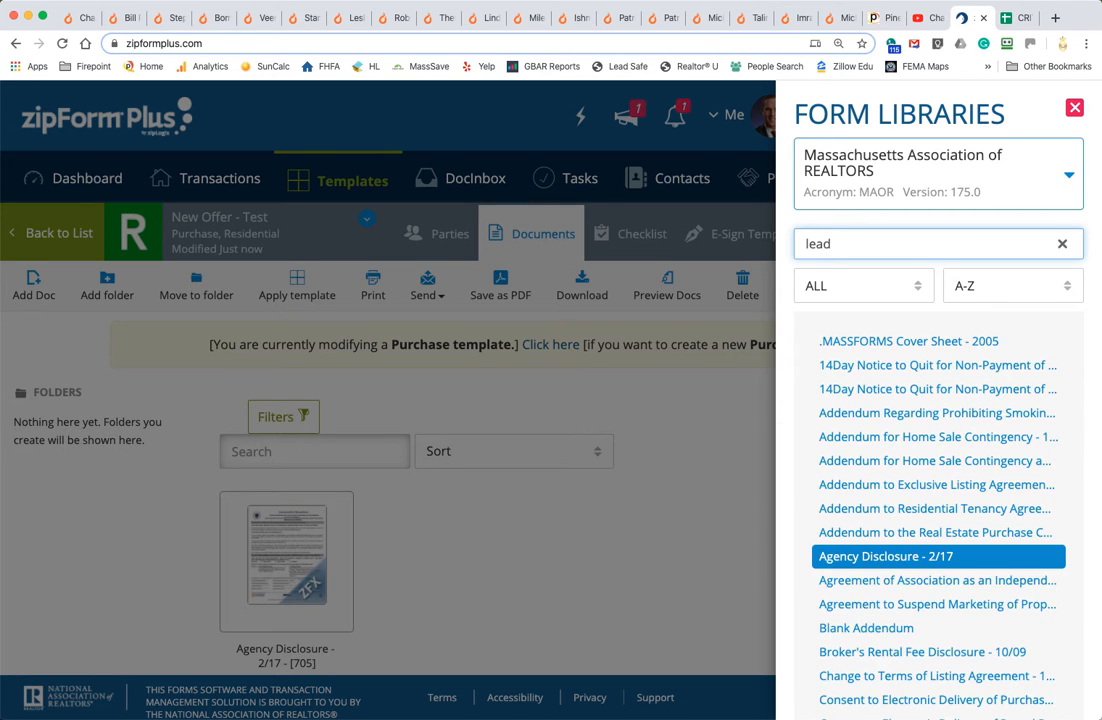
{"action": "left_click", "coordinate": [918, 343]}
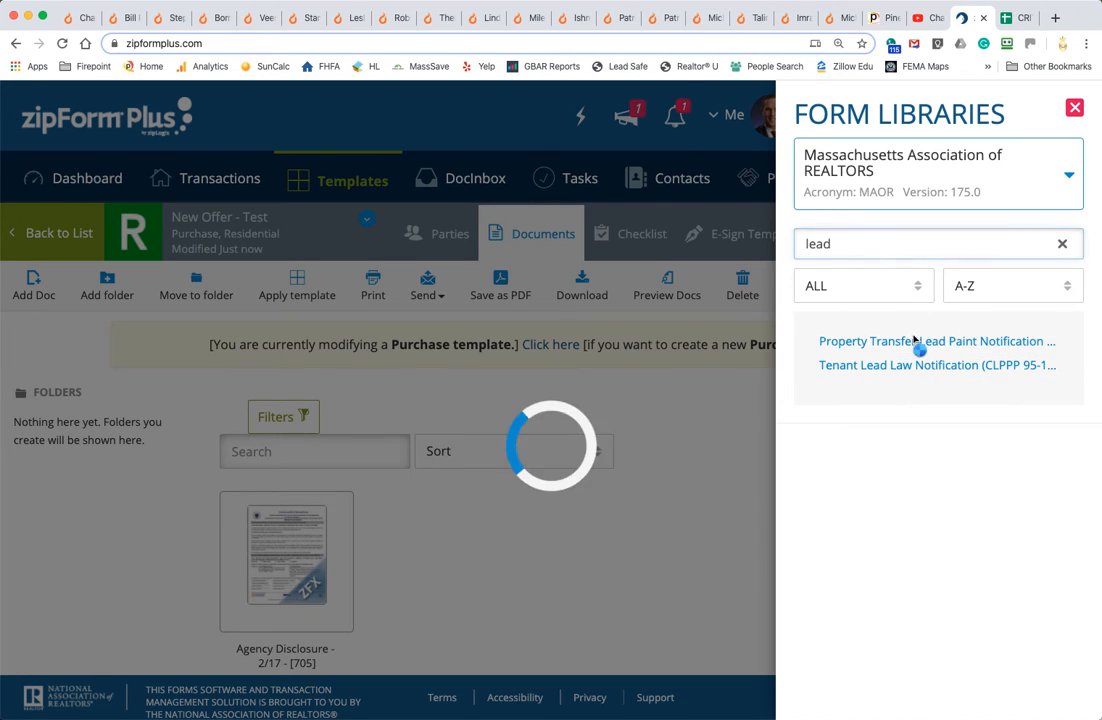
{"action": "left_click", "coordinate": [1074, 108]}
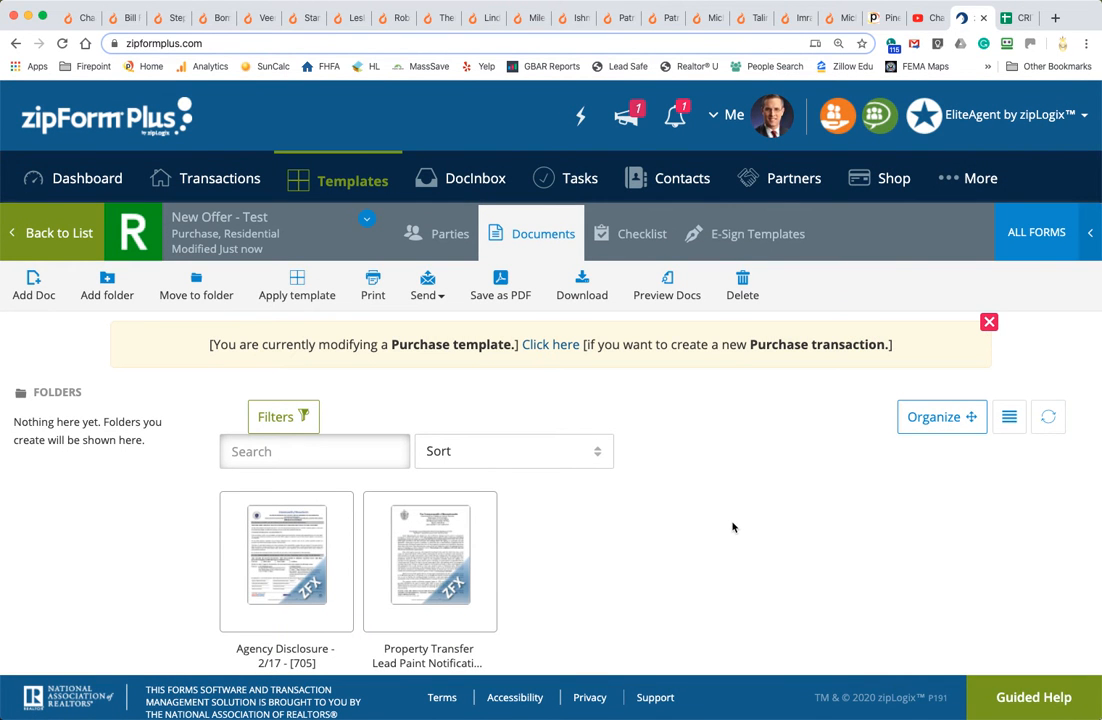
- Open the Property Transfer Lead Paint Notification and examine its seller's disclosure checkboxes, acknowledgments and Certification of Accuracy fields
{"action": "left_click", "coordinate": [454, 576]}
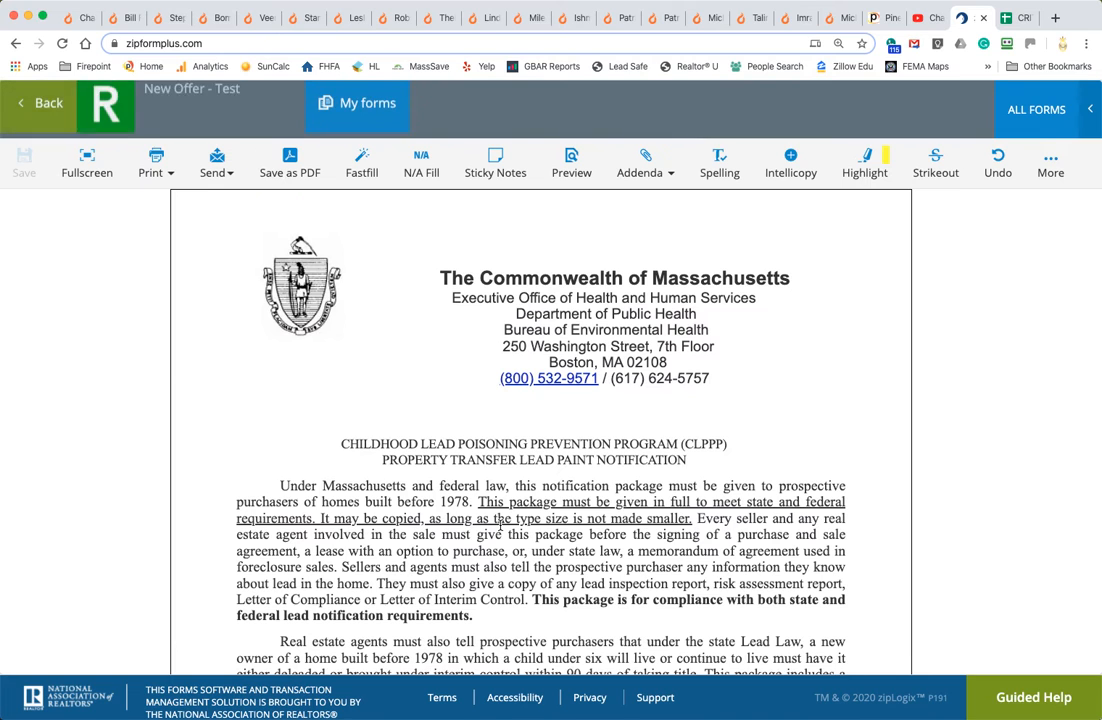
{"action": "scroll", "coordinate": [500, 525], "scroll_direction": "down", "scroll_amount": 20}
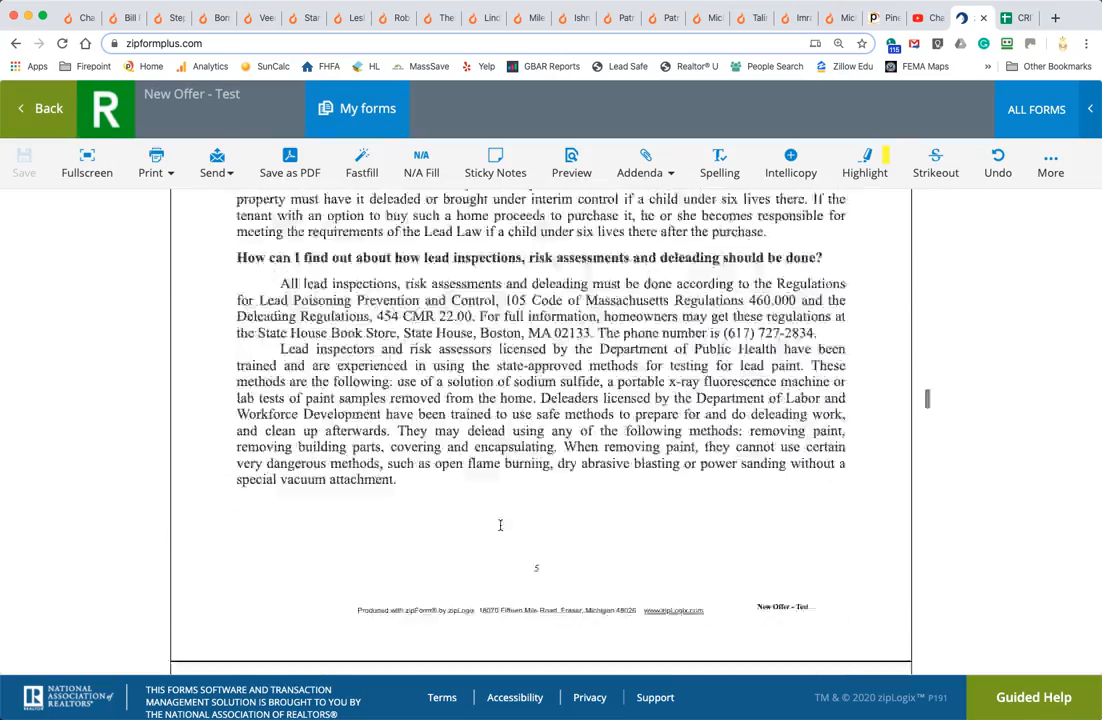
{"action": "scroll", "coordinate": [500, 525], "scroll_direction": "down", "scroll_amount": 20}
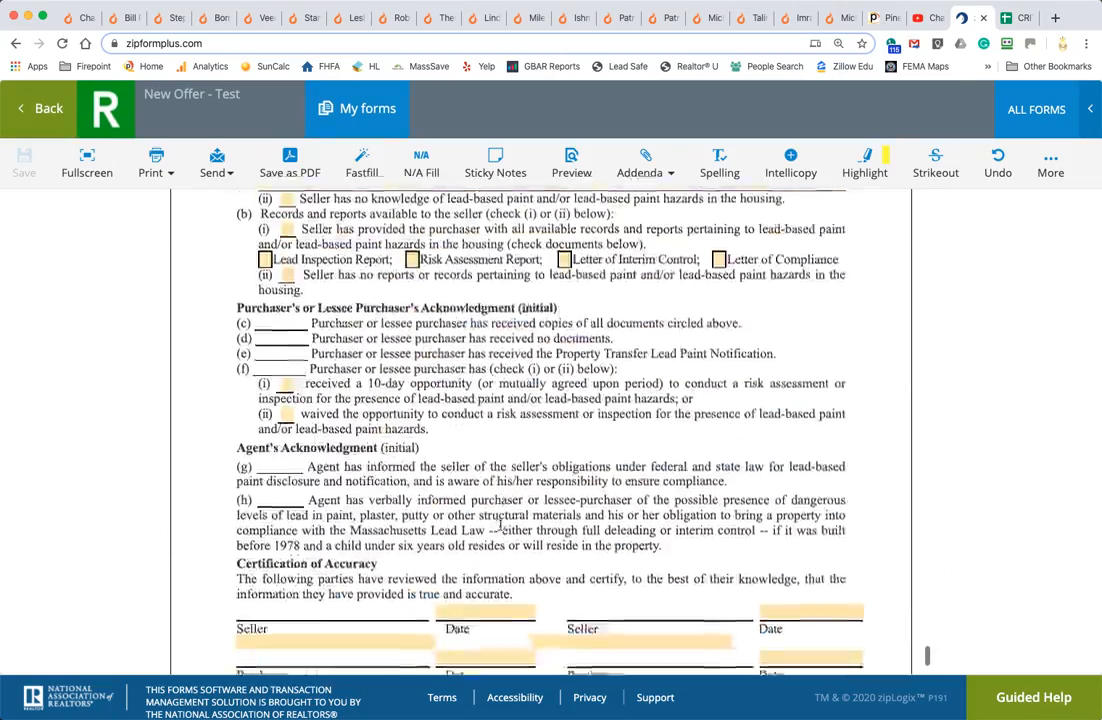
{"action": "scroll", "coordinate": [500, 525], "scroll_direction": "down", "scroll_amount": 5}
{"action": "scroll", "coordinate": [500, 525], "scroll_direction": "up", "scroll_amount": 6}
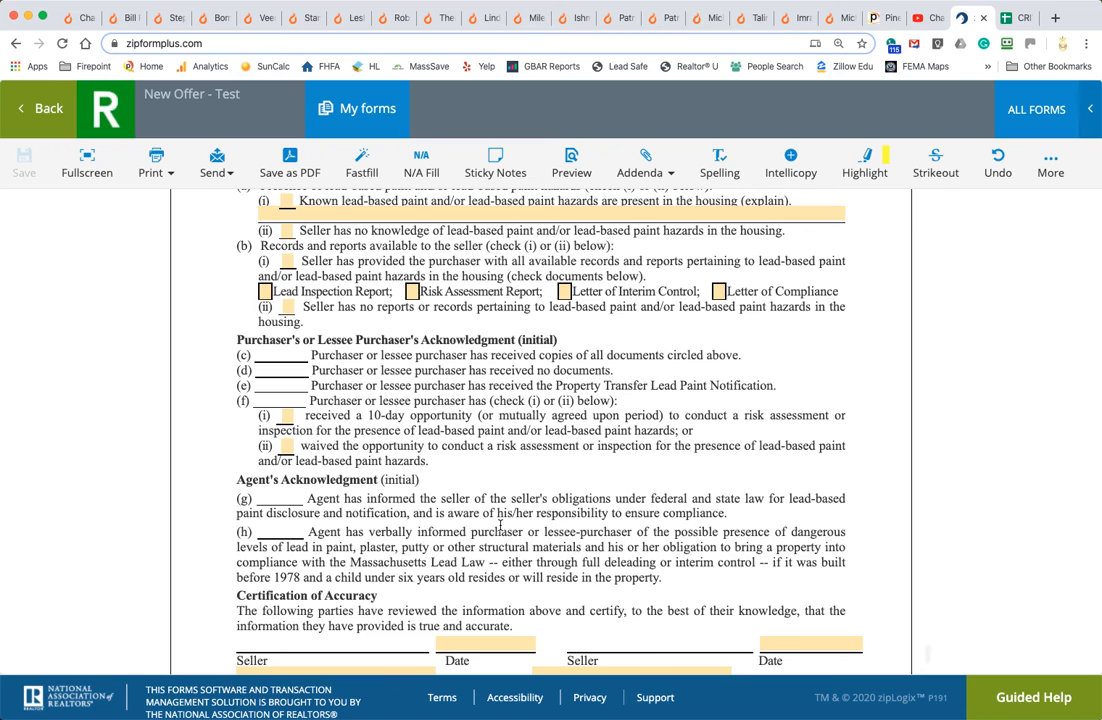
{"action": "scroll", "coordinate": [500, 525], "scroll_direction": "up", "scroll_amount": 2}
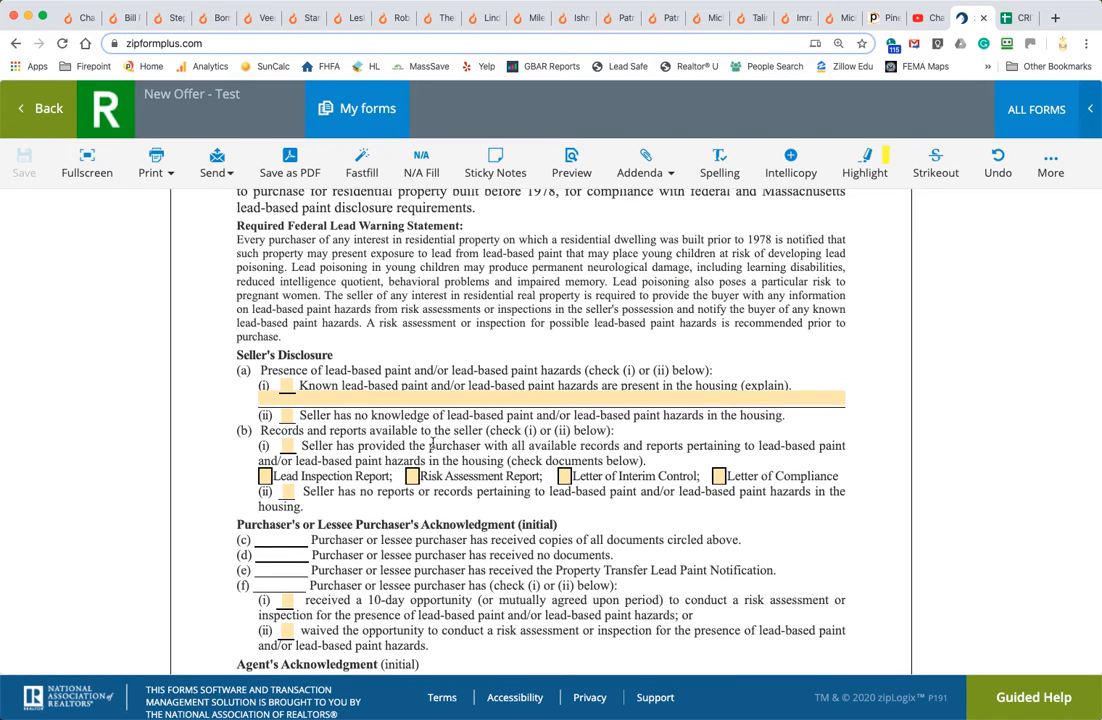
{"action": "left_click", "coordinate": [266, 477]}
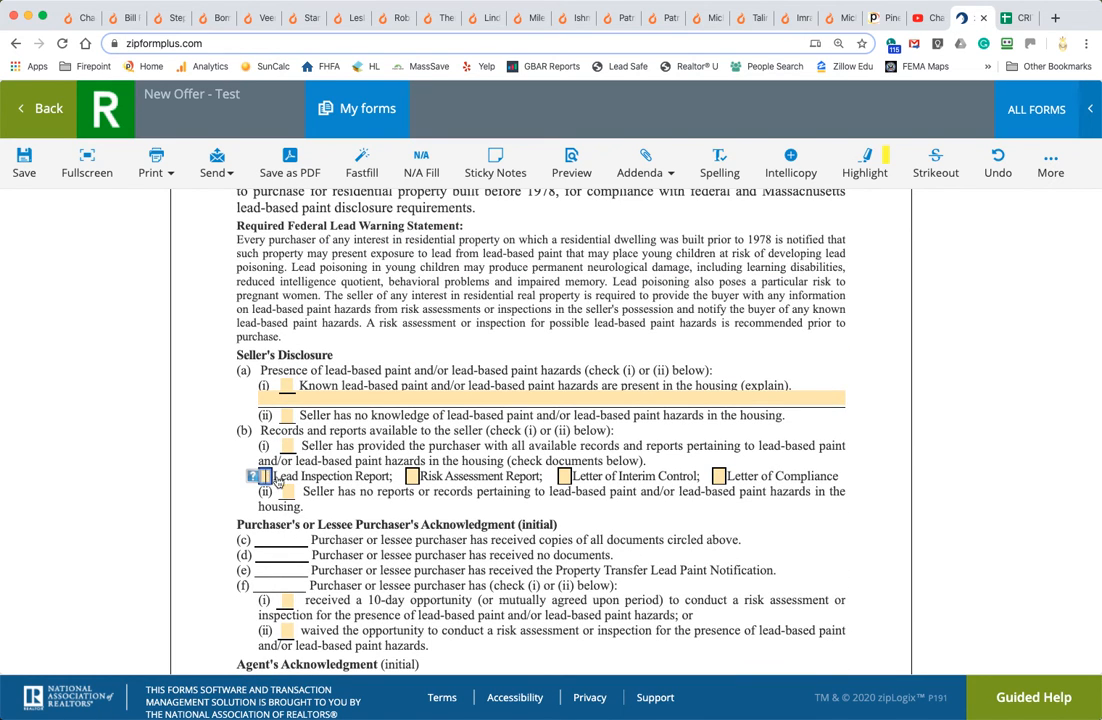
{"action": "scroll", "coordinate": [389, 541], "scroll_direction": "down", "scroll_amount": 3}
{"action": "scroll", "coordinate": [389, 541], "scroll_direction": "down", "scroll_amount": 2}
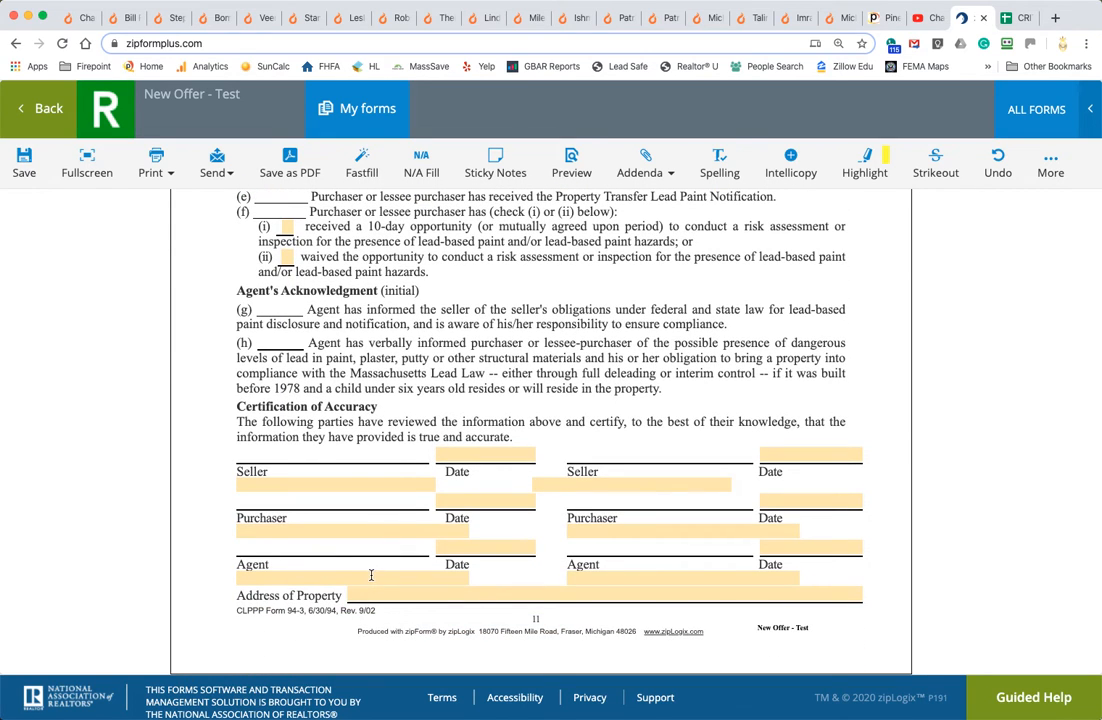
- Enter the agent's full name under the first Agent line of the Certification of Accuracy, saving the form before returning to the template's documents
{"action": "left_click", "coordinate": [371, 575]}
{"action": "type", "text": "M"}
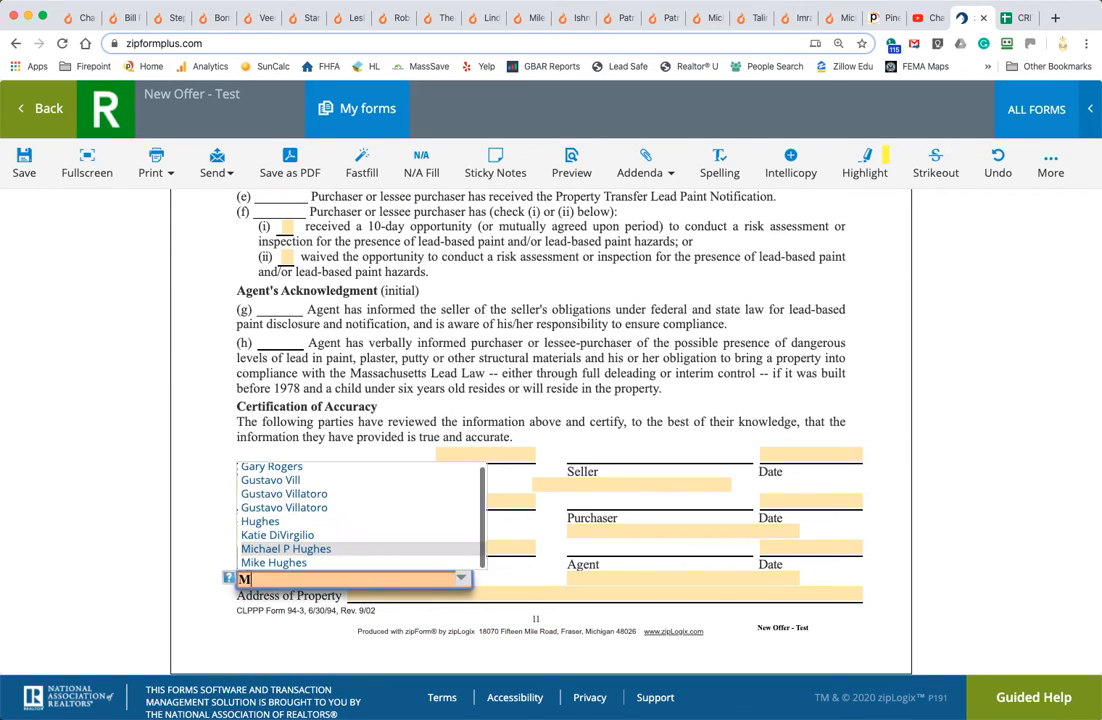
{"action": "type", "text": "ichael P HUghe"}
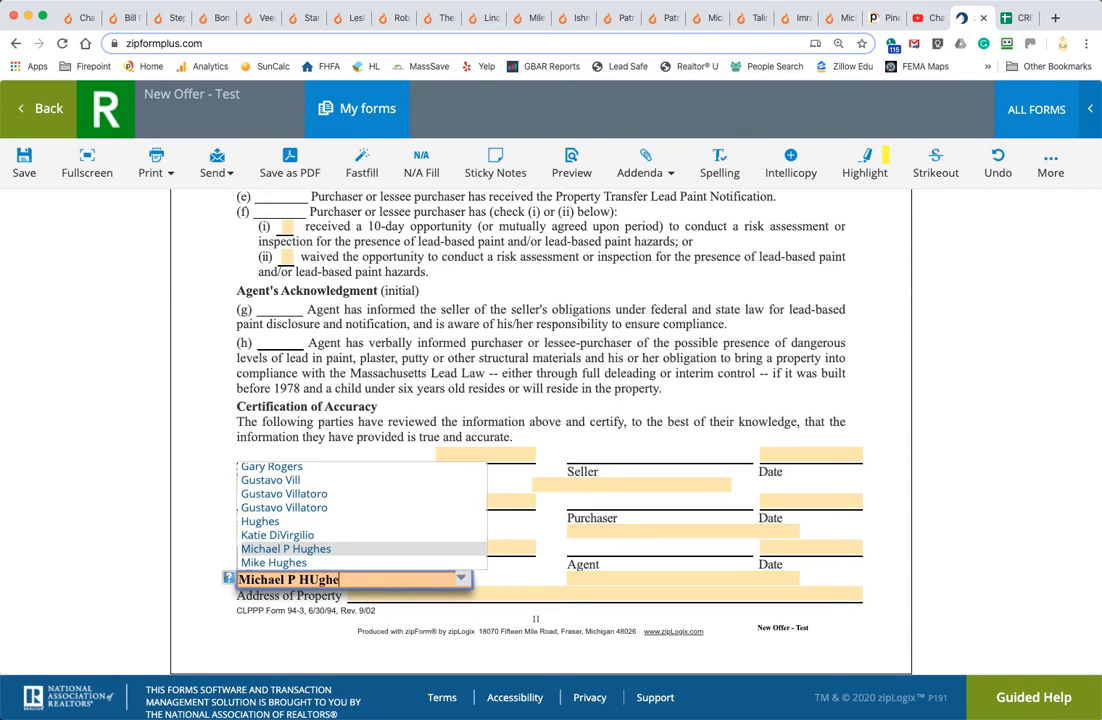
{"action": "key", "text": "BackSpace"}
{"action": "key", "text": "BackSpace"}
{"action": "key", "text": "BackSpace"}
{"action": "key", "text": "BackSpace"}
{"action": "type", "text": "ghes"}
{"action": "key", "text": "Return"}
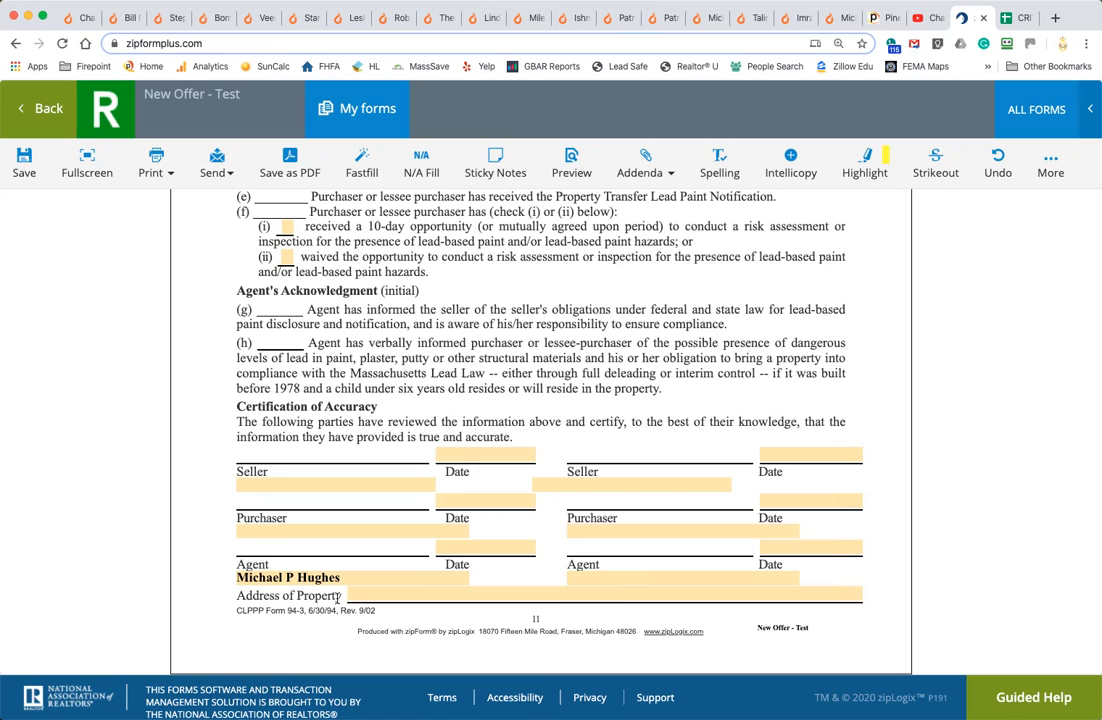
{"action": "left_click", "coordinate": [24, 165]}
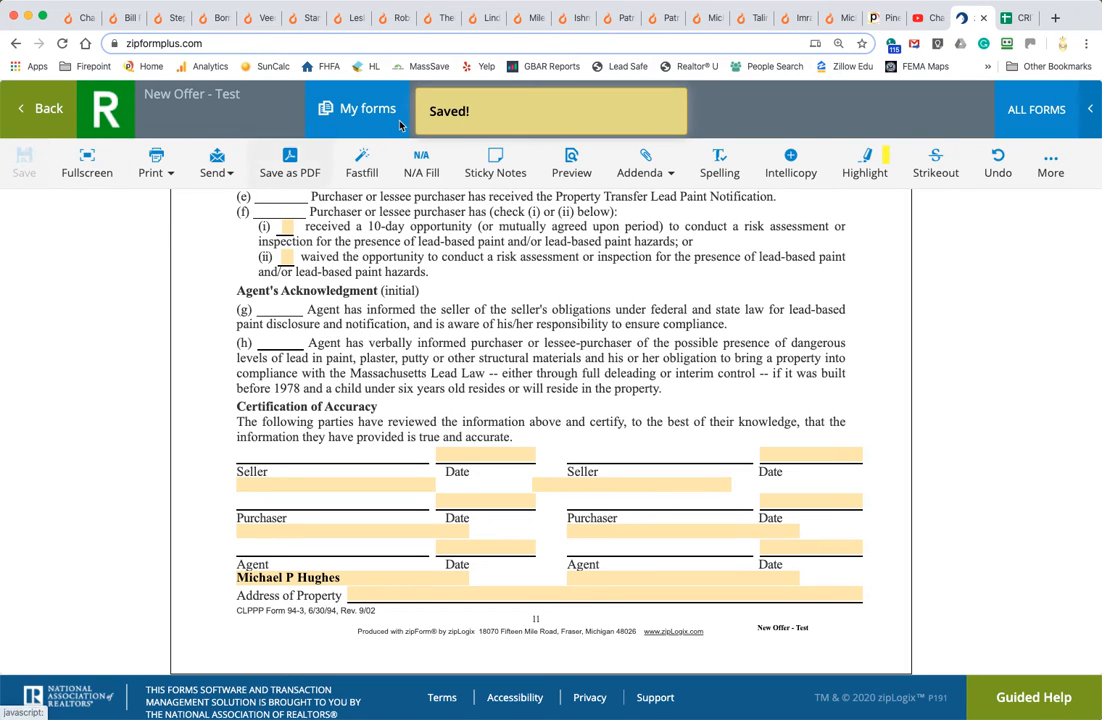
{"action": "left_click", "coordinate": [40, 114]}
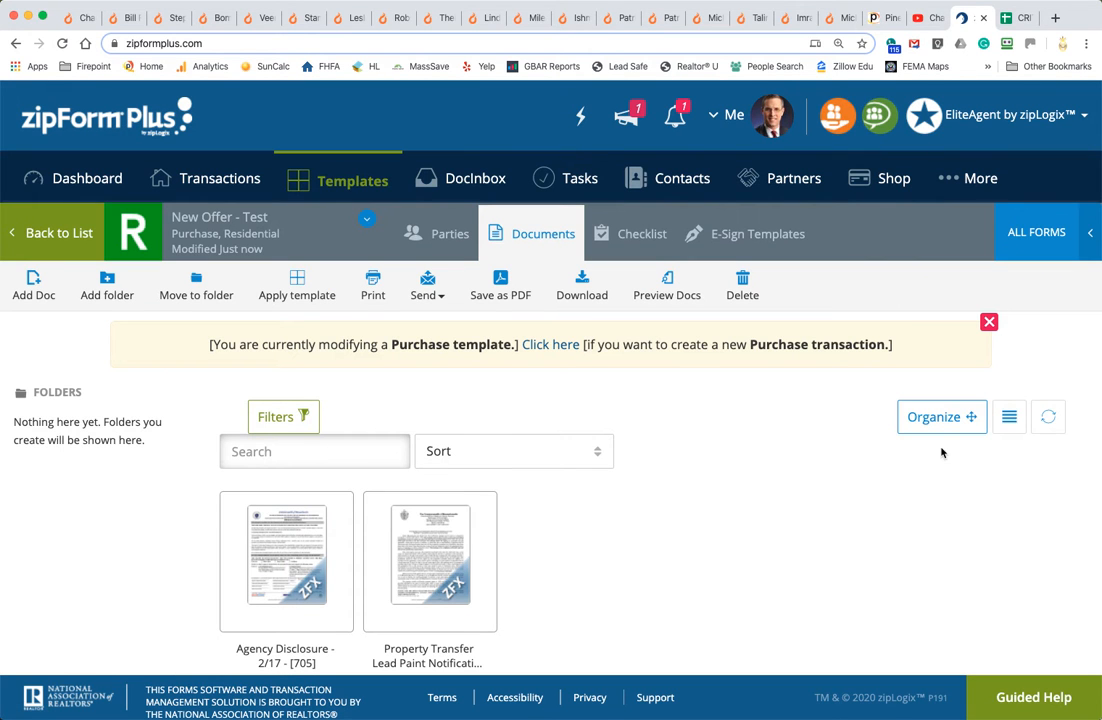
- Search all form libraries for "offer" and add the Greater Boston Real Estate Board's Offer to Purchase Real Estate - 2007 to the template
{"action": "left_click", "coordinate": [1038, 233]}
{"action": "double_click", "coordinate": [853, 240]}
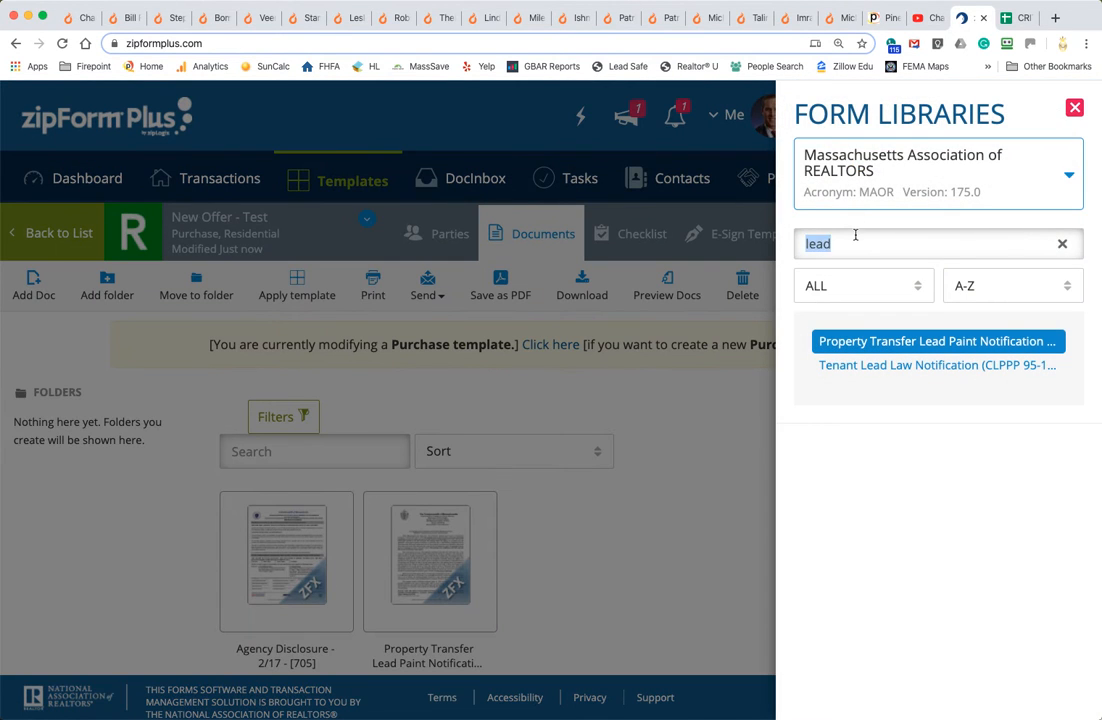
{"action": "type", "text": "offer"}
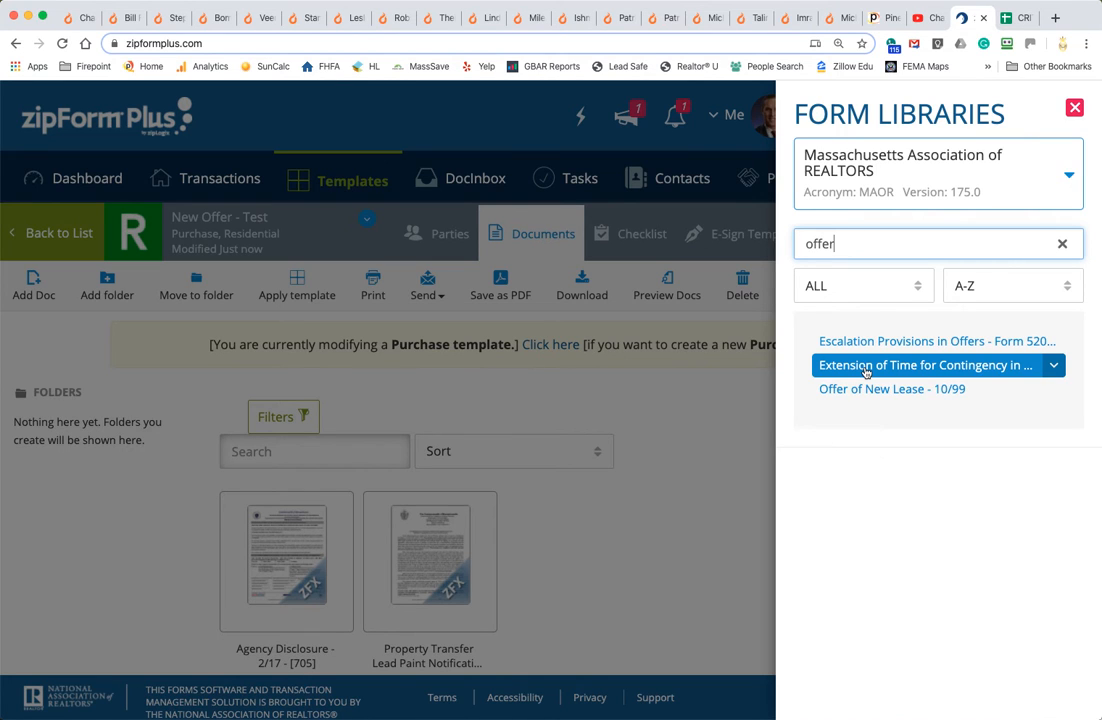
{"action": "left_click", "coordinate": [889, 186]}
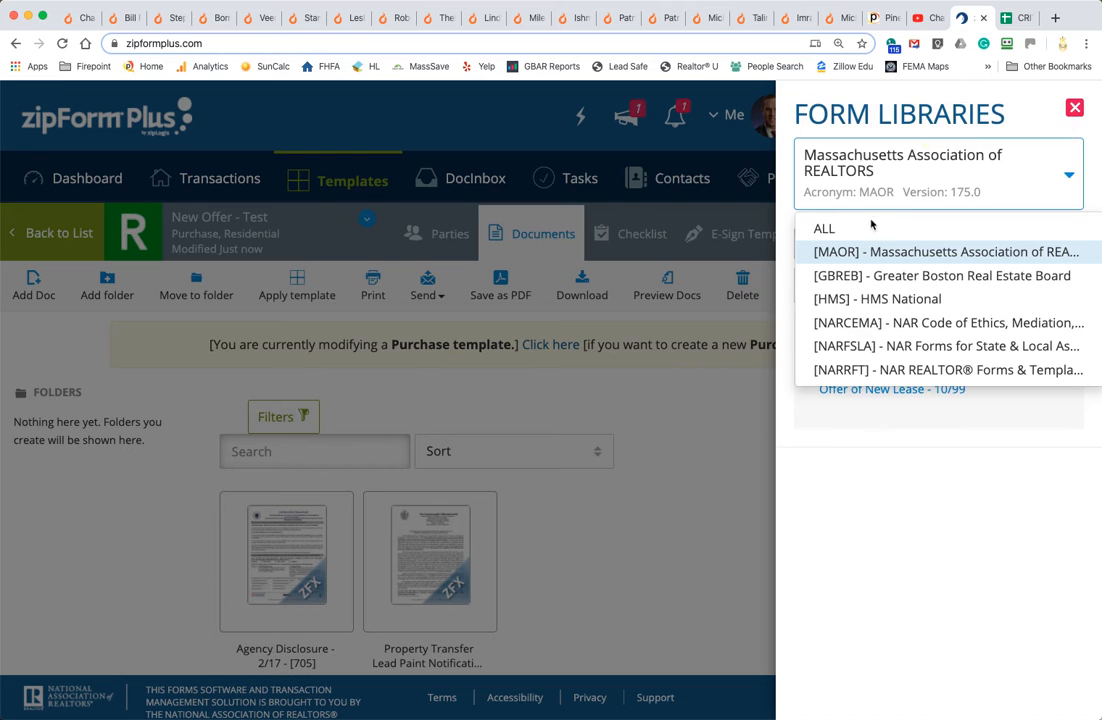
{"action": "left_click", "coordinate": [871, 224]}
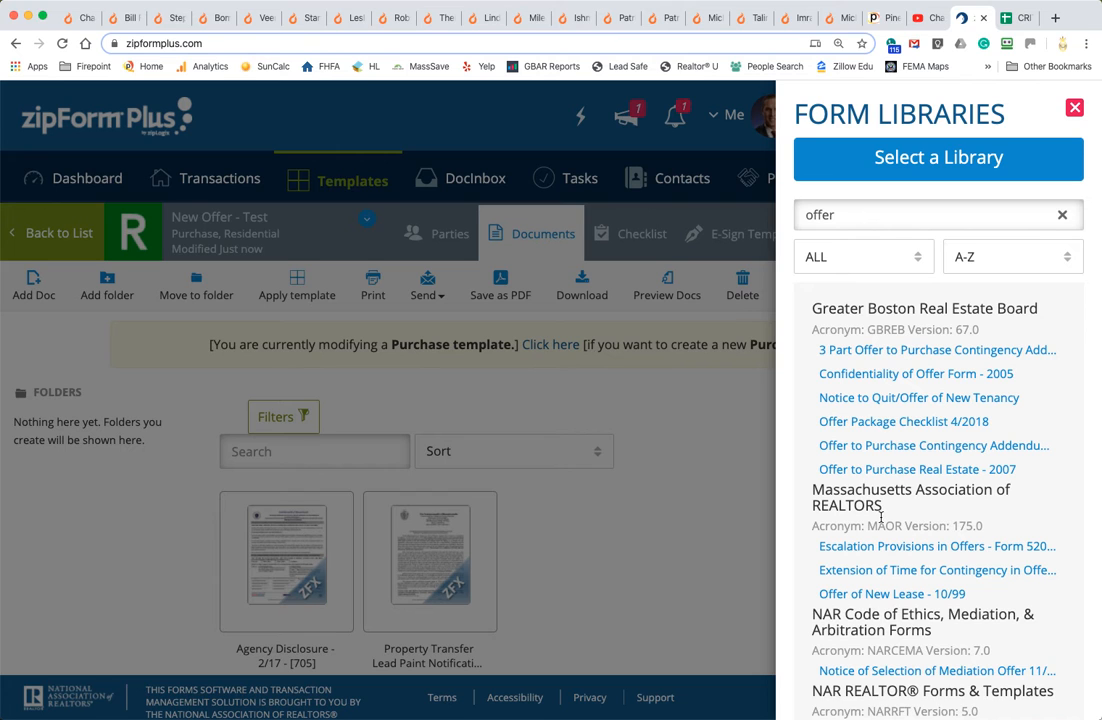
{"action": "scroll", "coordinate": [881, 516], "scroll_direction": "down", "scroll_amount": 2}
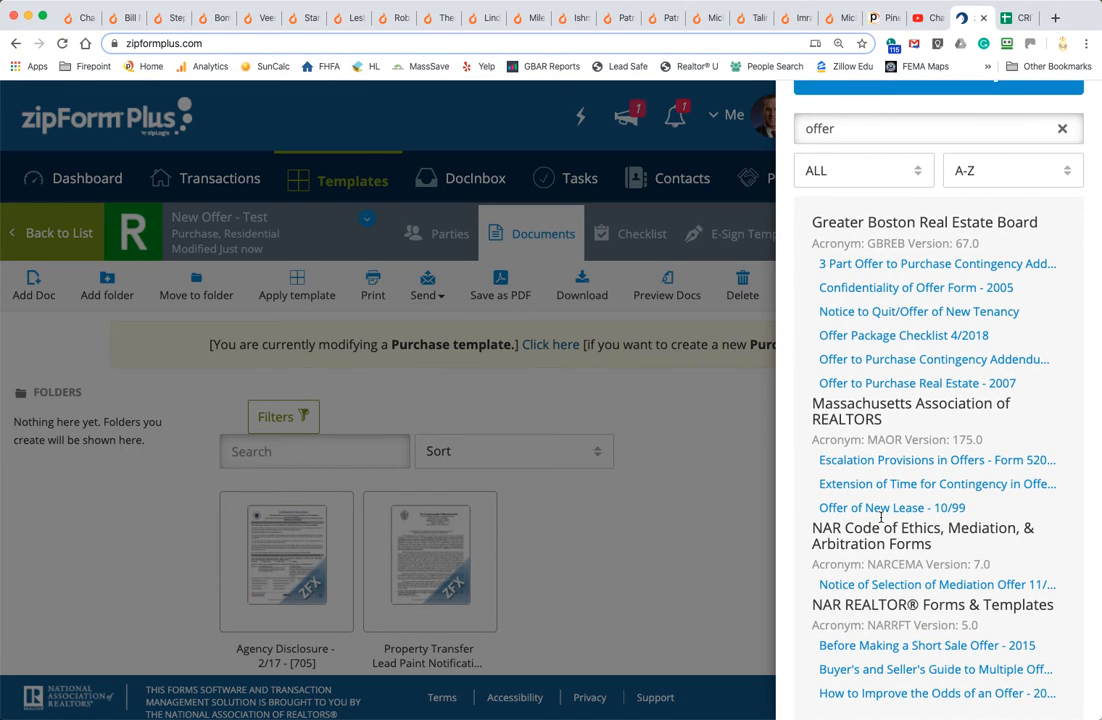
{"action": "scroll", "coordinate": [881, 516], "scroll_direction": "down", "scroll_amount": 1}
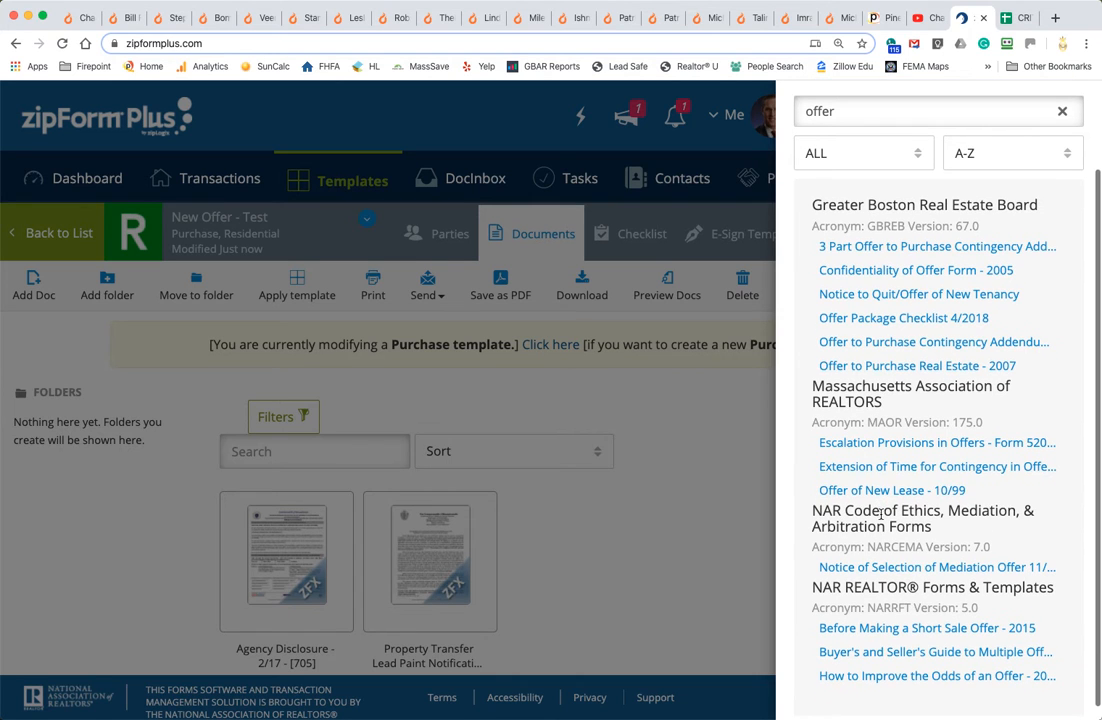
{"action": "left_click", "coordinate": [905, 368]}
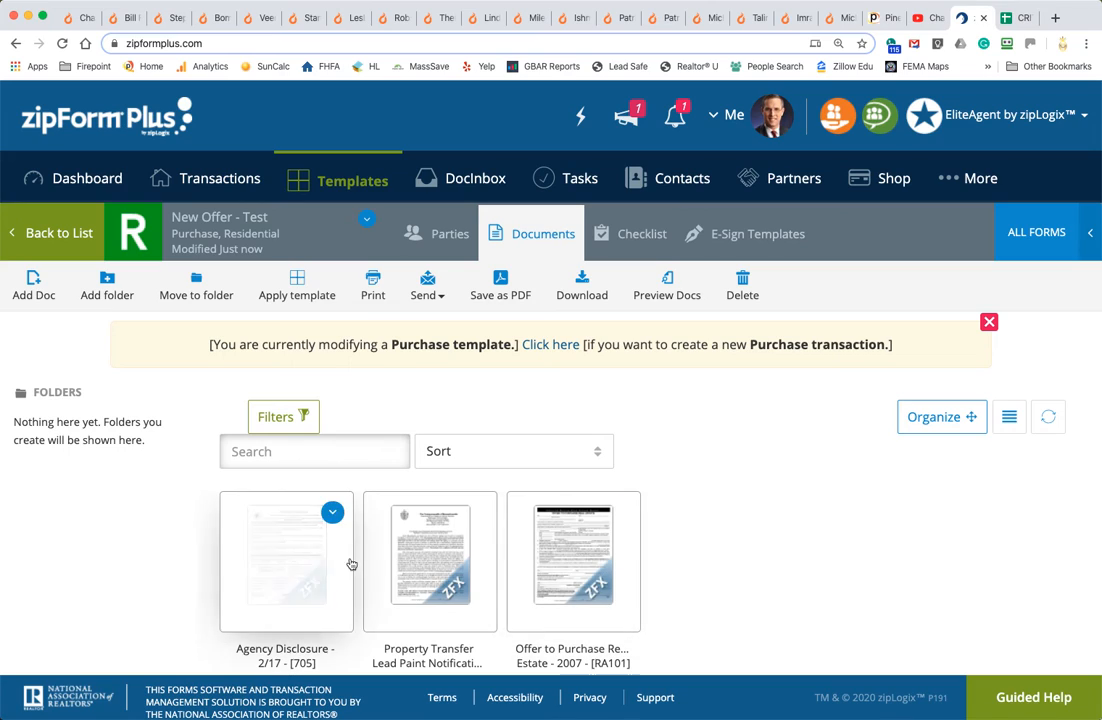
- Open the Offer to Purchase Real Estate form and mark the deposit payment as "Check, subject to collection"
{"action": "left_click", "coordinate": [587, 558]}
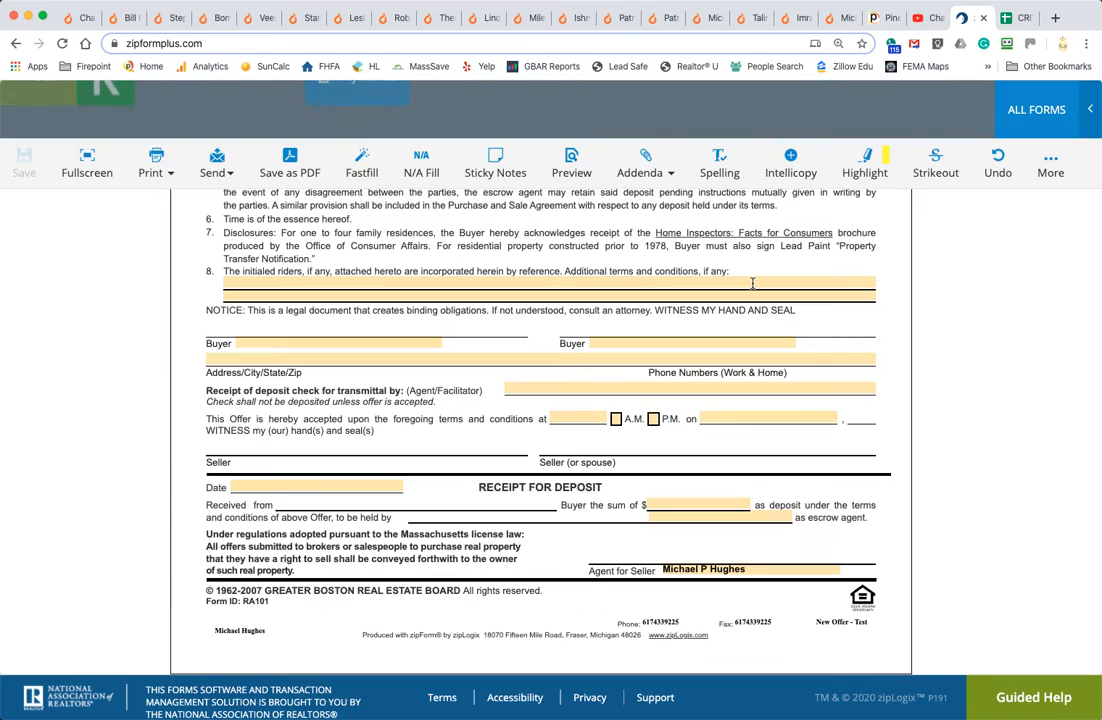
{"action": "scroll", "coordinate": [572, 381], "scroll_direction": "up", "scroll_amount": 5}
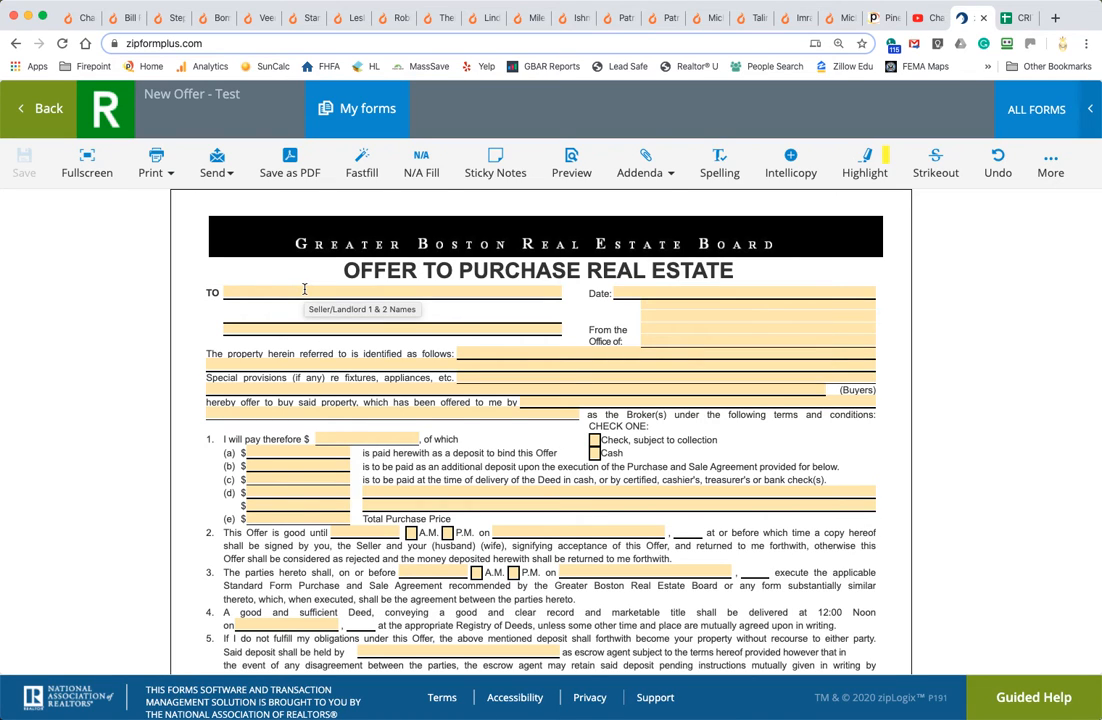
{"action": "left_click", "coordinate": [595, 442]}
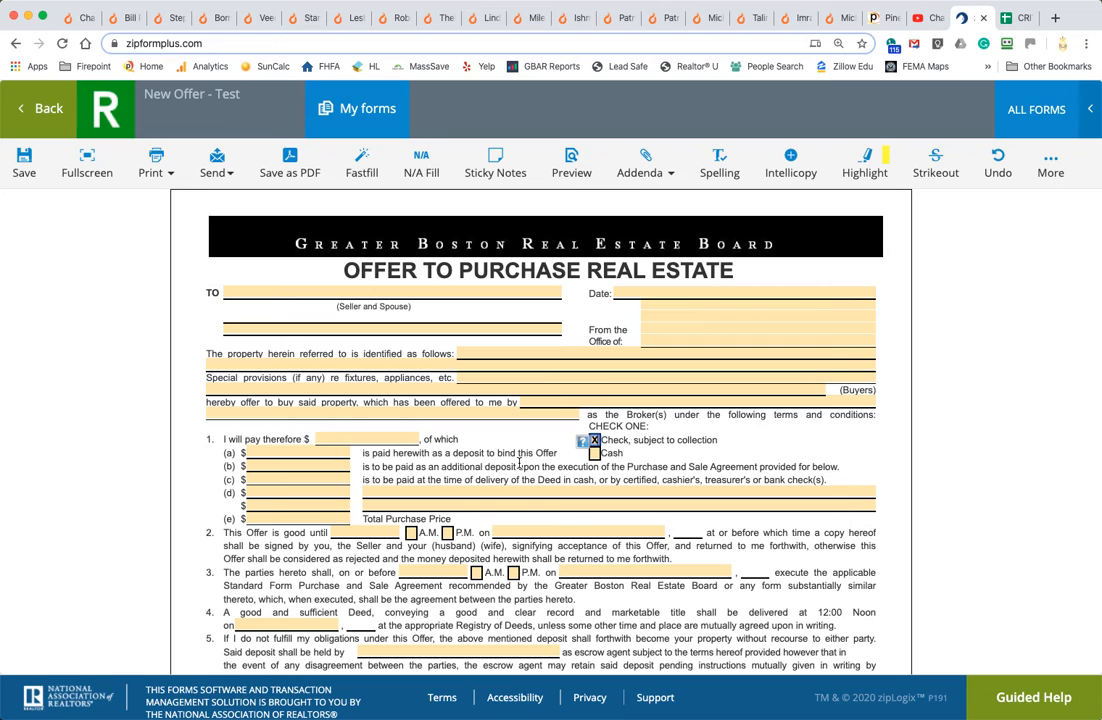
- Set the clause 3 deadline for executing the Purchase and Sale Agreement to 3:00 P.M
{"action": "double_click", "coordinate": [428, 479]}
{"action": "left_click", "coordinate": [450, 520]}
{"action": "scroll", "coordinate": [376, 544], "scroll_direction": "down", "scroll_amount": 2}
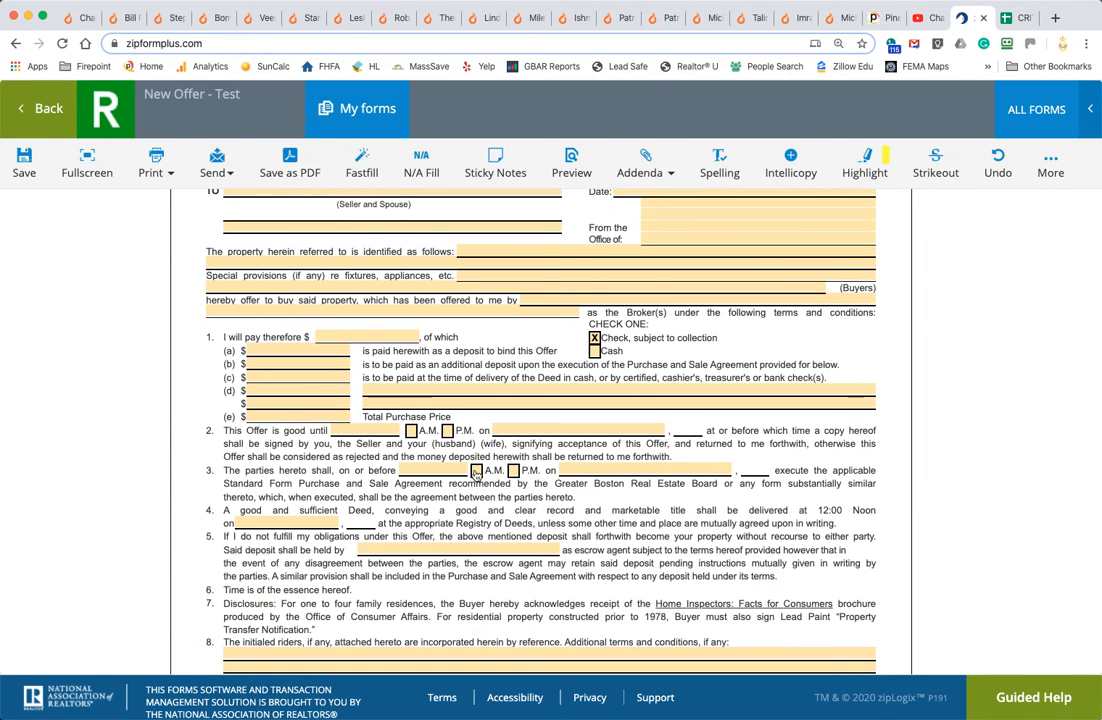
{"action": "left_click", "coordinate": [513, 470]}
{"action": "left_click", "coordinate": [411, 470]}
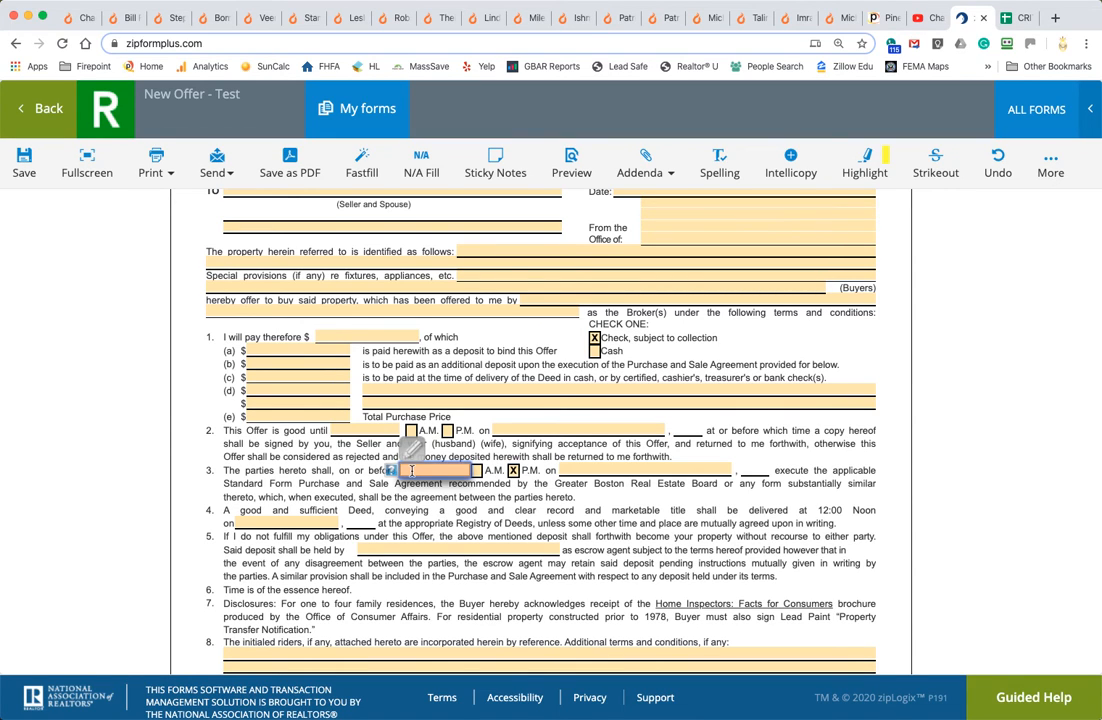
{"action": "type", "text": "3:00"}
{"action": "left_click", "coordinate": [452, 494]}
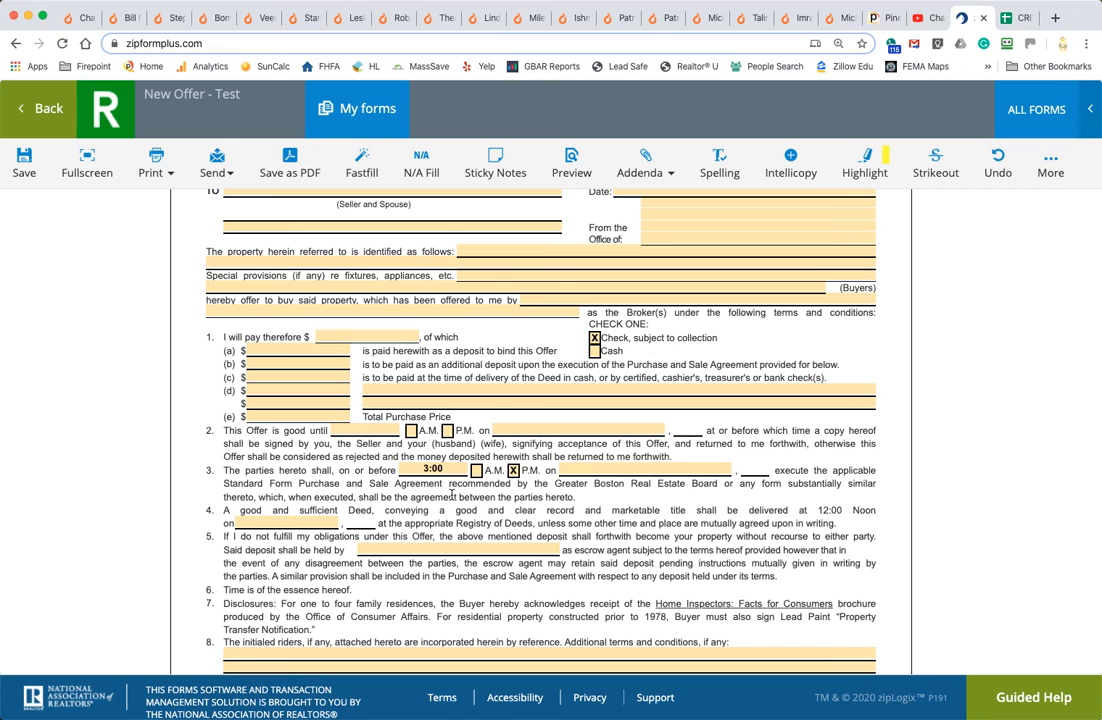
{"action": "left_click", "coordinate": [588, 470]}
{"action": "left_click", "coordinate": [686, 412]}
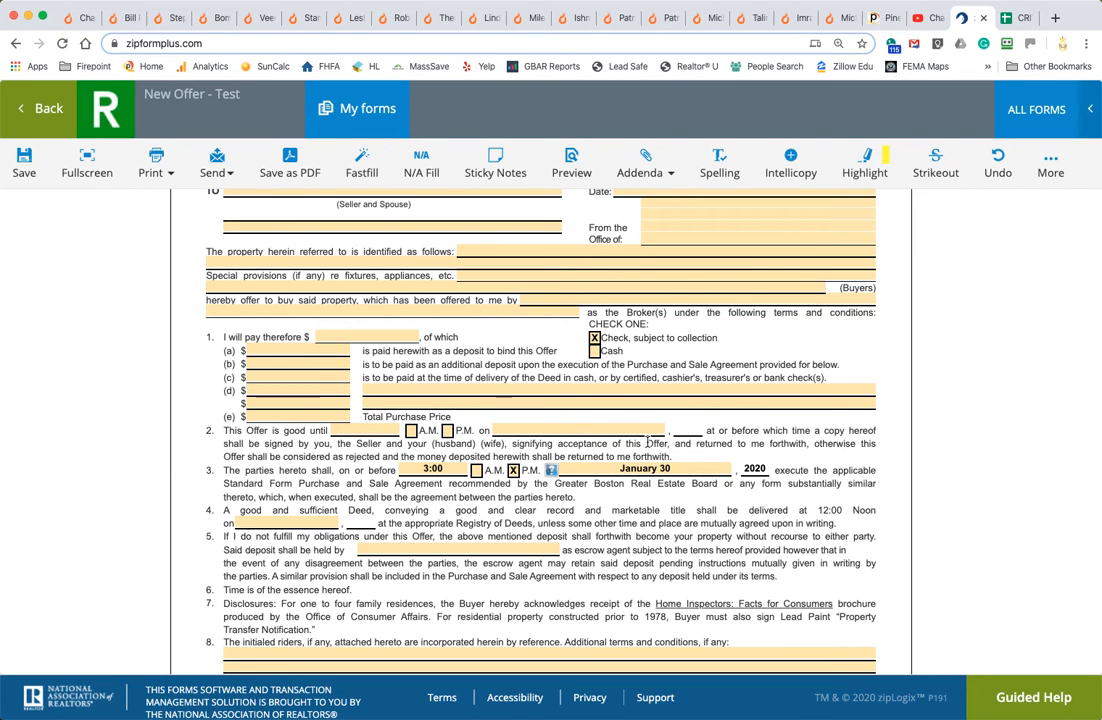
{"action": "left_click", "coordinate": [607, 468]}
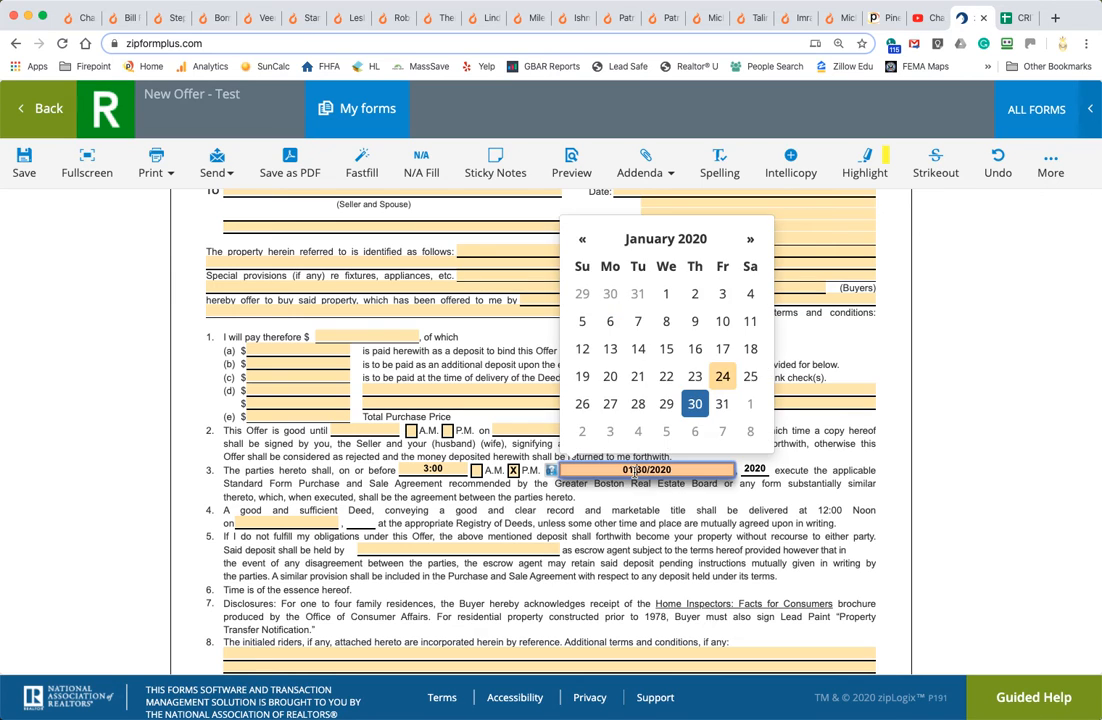
{"action": "left_click", "coordinate": [720, 377]}
{"action": "left_click", "coordinate": [610, 464]}
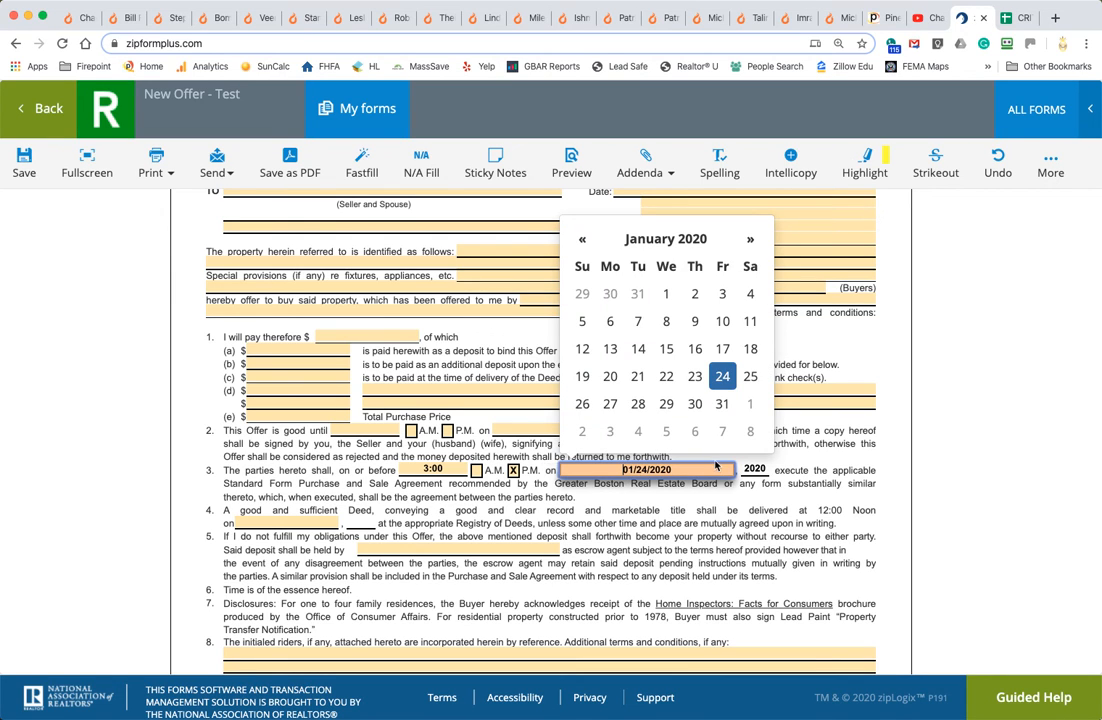
{"action": "left_click_drag", "start_coordinate": [681, 467], "coordinate": [618, 465]}
{"action": "key", "text": "BackSpace"}
{"action": "left_click", "coordinate": [644, 508]}
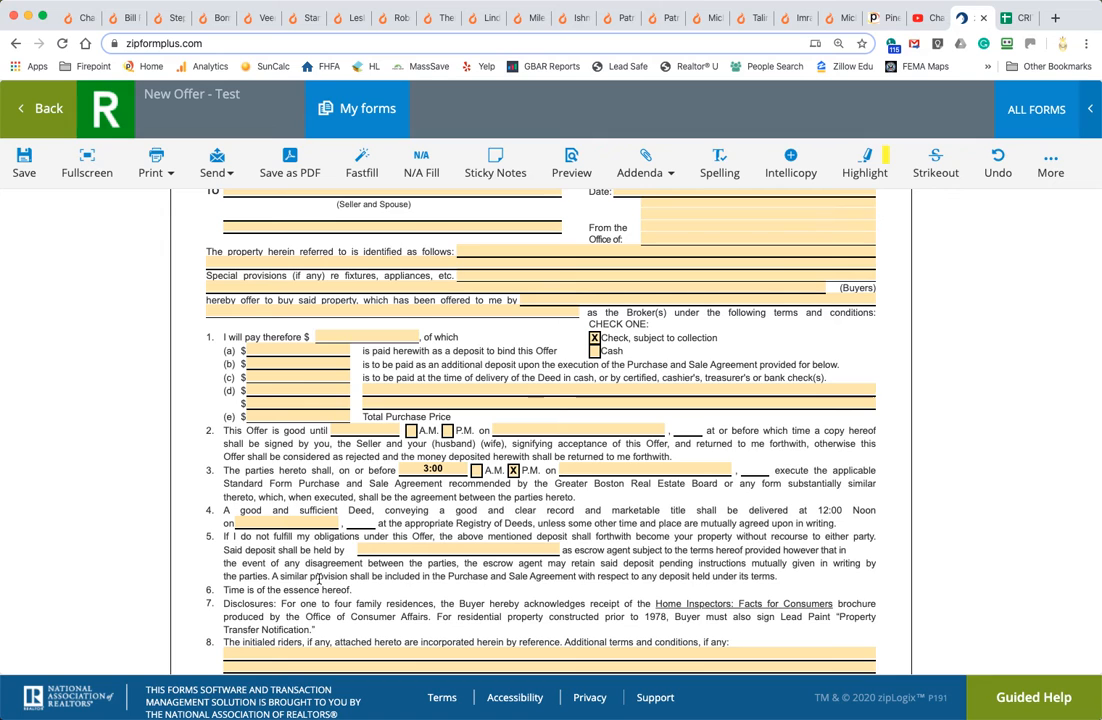
- Enter "See Addendum" under clause 8's additional terms and conditions, saving the offer form before returning to the template's documents
{"action": "scroll", "coordinate": [319, 578], "scroll_direction": "down", "scroll_amount": 1}
{"action": "scroll", "coordinate": [319, 578], "scroll_direction": "down", "scroll_amount": 3}
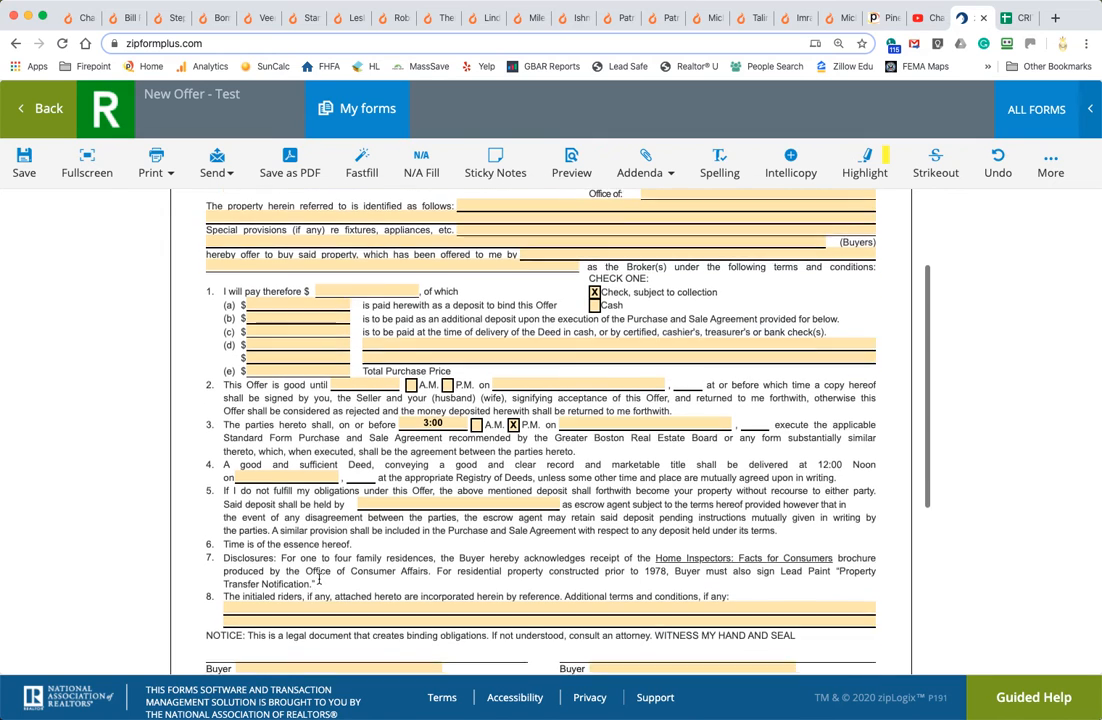
{"action": "scroll", "coordinate": [319, 583], "scroll_direction": "down", "scroll_amount": 1}
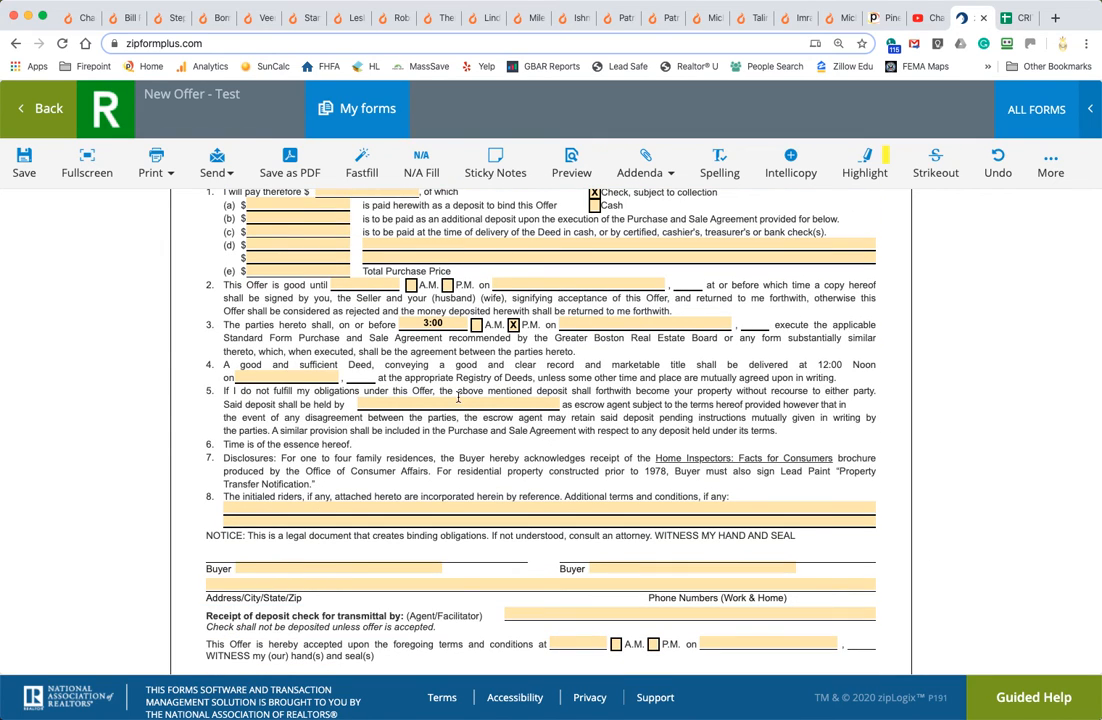
{"action": "left_click", "coordinate": [354, 509]}
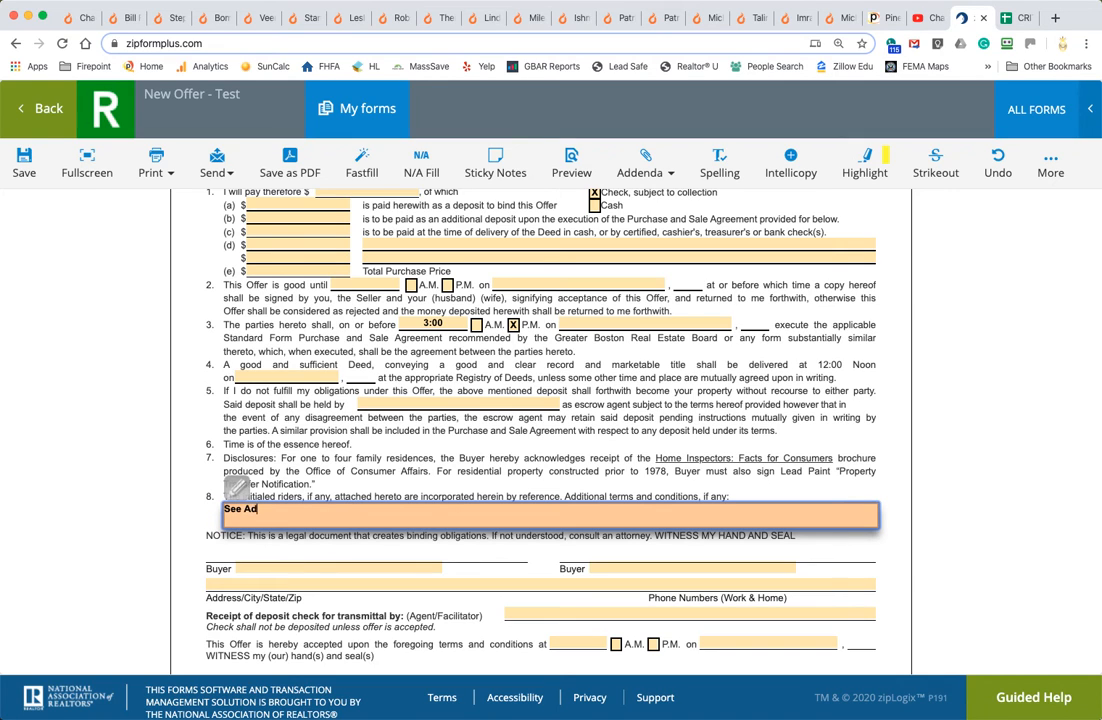
{"action": "type", "text": "See Addendum"}
{"action": "left_click", "coordinate": [471, 557]}
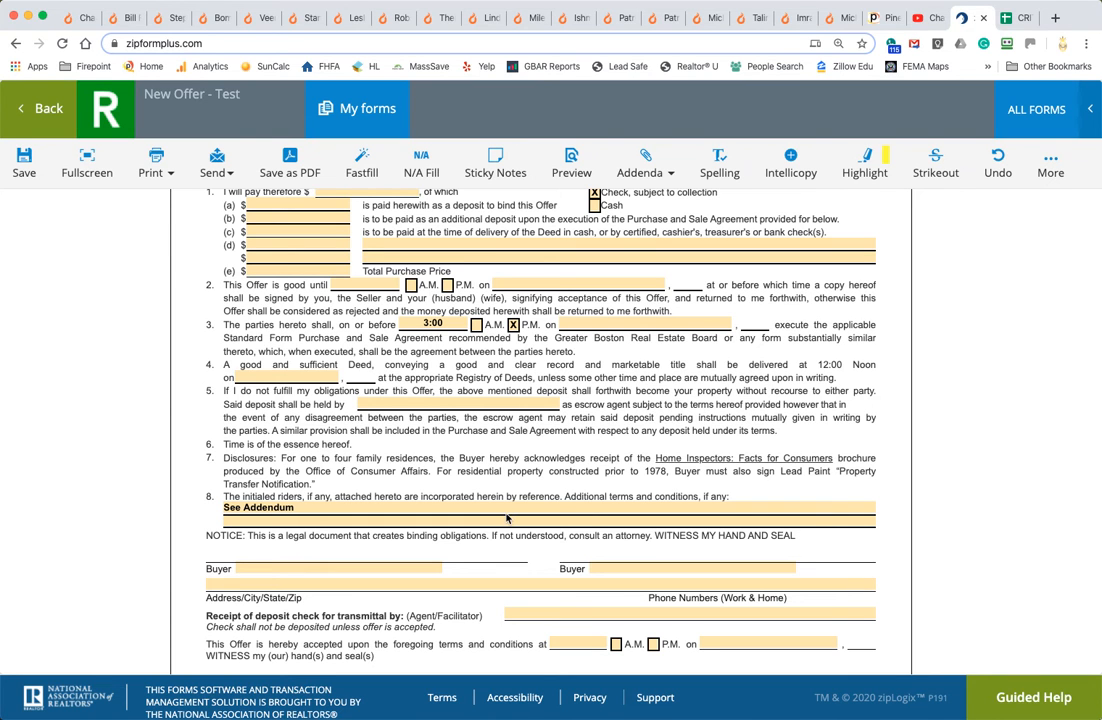
{"action": "scroll", "coordinate": [510, 510], "scroll_direction": "up", "scroll_amount": 5}
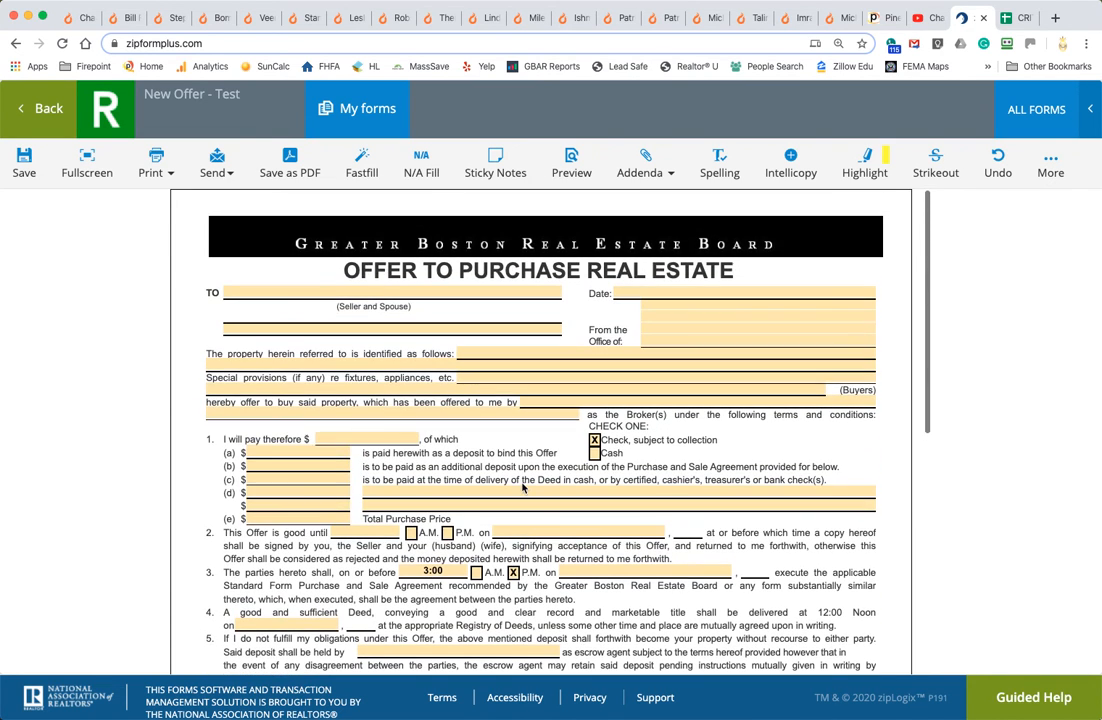
{"action": "left_click", "coordinate": [23, 160]}
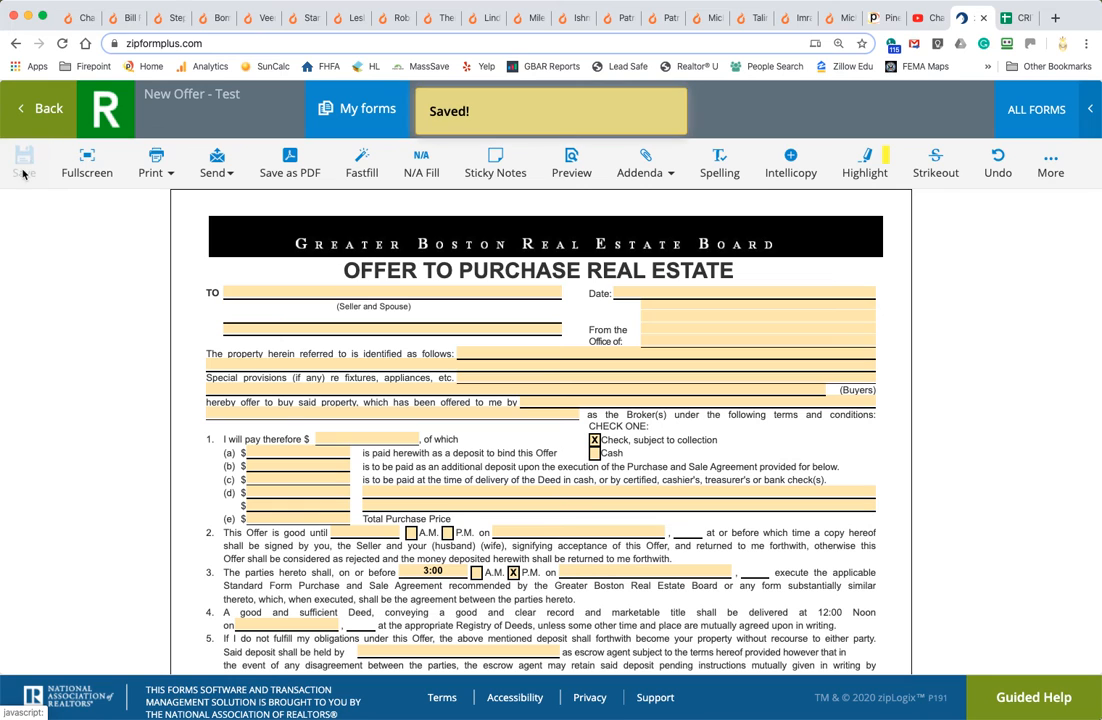
{"action": "left_click", "coordinate": [43, 110]}
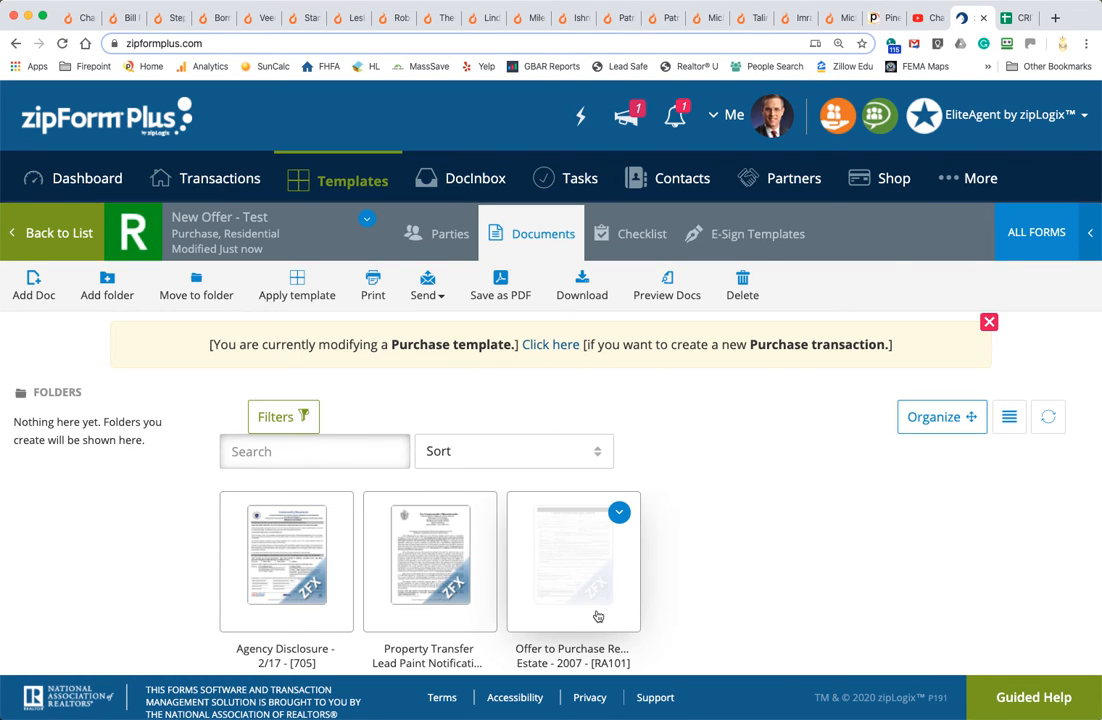
- Open the Agency Disclosure and mark Buyer's agent, Designated Agency for the Buyer, and Salesperson
{"action": "left_click", "coordinate": [278, 562]}
{"action": "scroll", "coordinate": [274, 567], "scroll_direction": "down", "scroll_amount": 3}
{"action": "scroll", "coordinate": [274, 567], "scroll_direction": "down", "scroll_amount": 3}
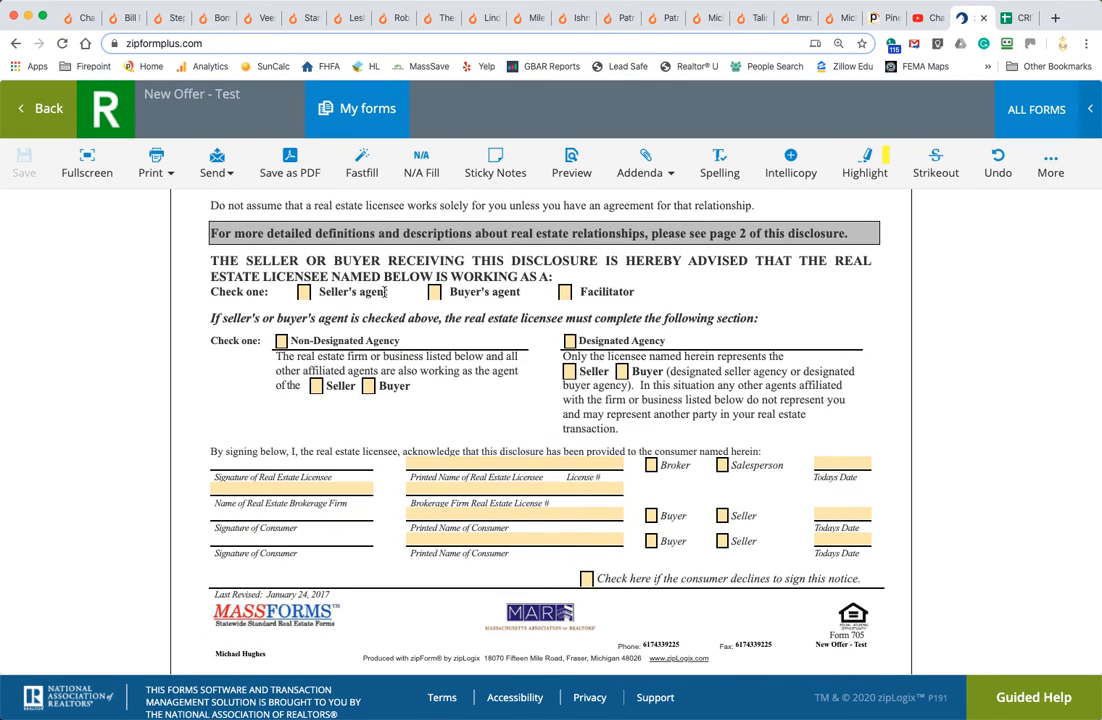
{"action": "left_click", "coordinate": [435, 292]}
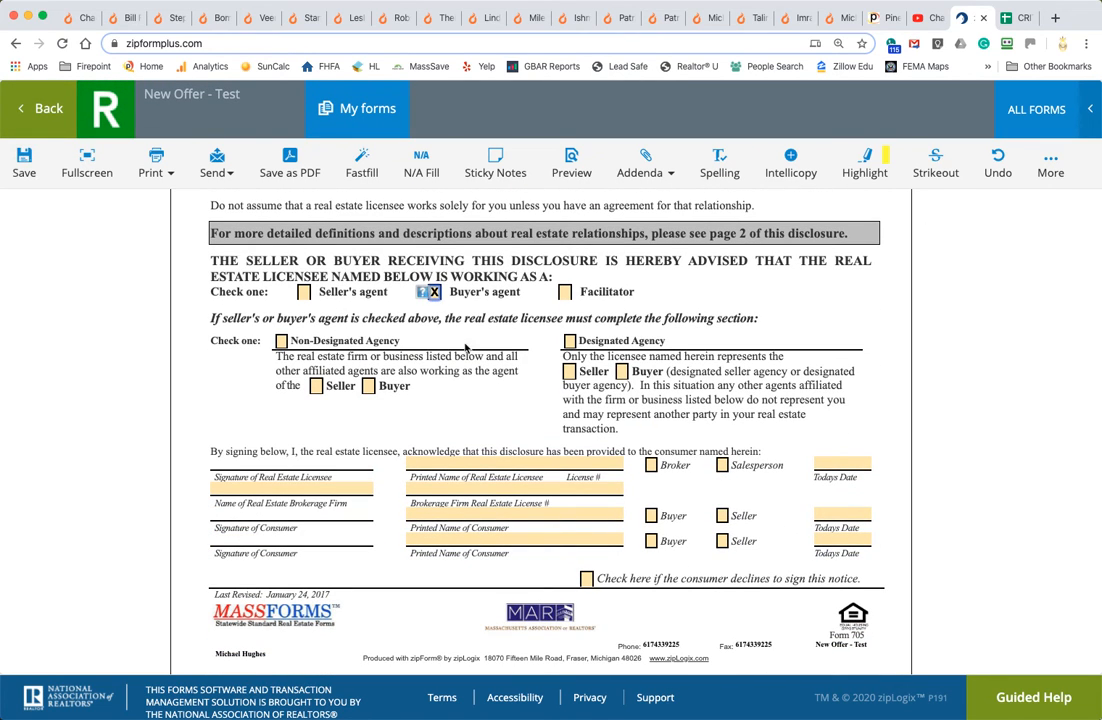
{"action": "left_click", "coordinate": [570, 341]}
{"action": "left_click", "coordinate": [622, 371]}
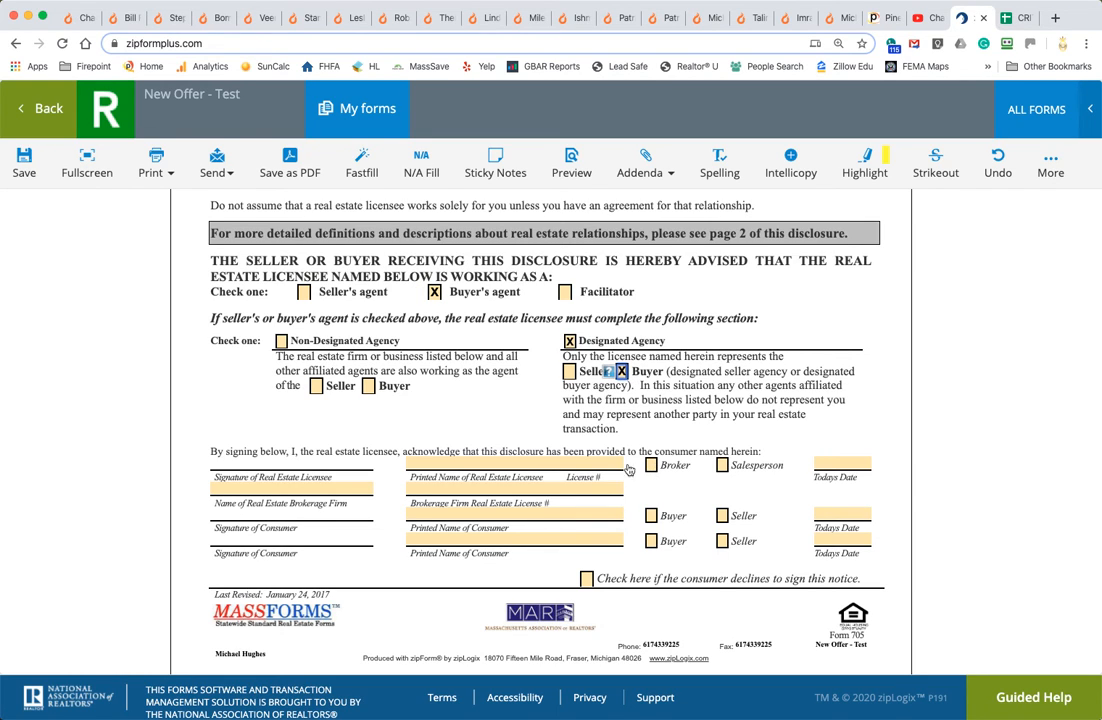
{"action": "left_click", "coordinate": [722, 465]}
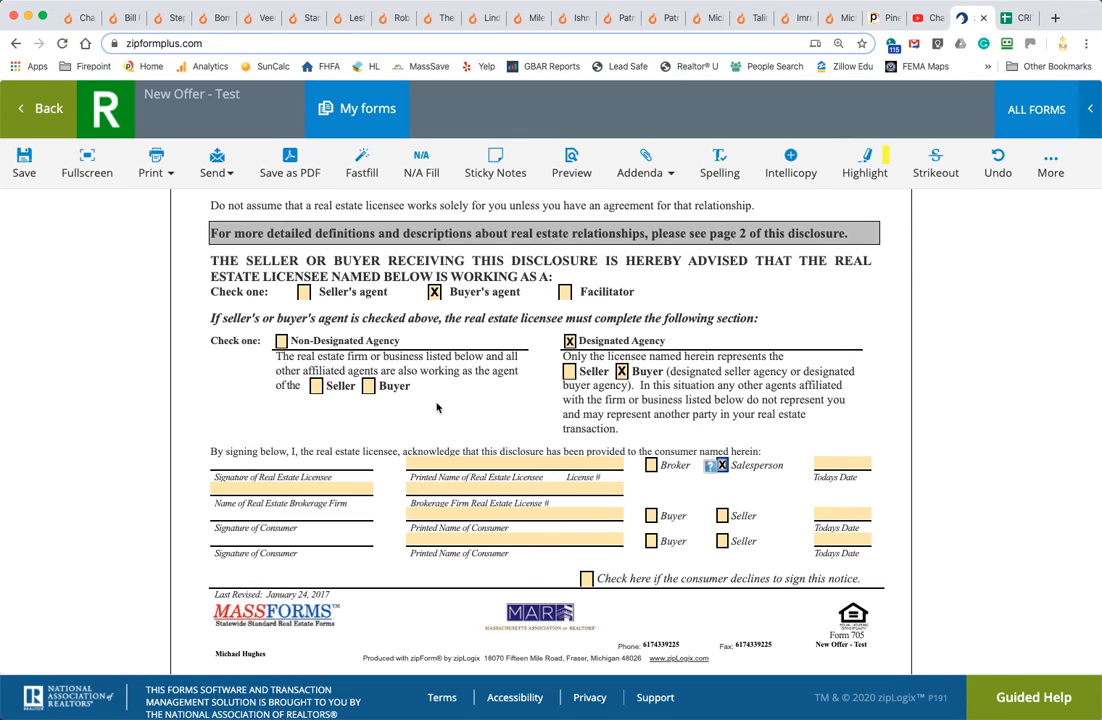
- Fill in the real estate licensee's printed full name and license number in the Agency Disclosure's signature section
{"action": "left_click", "coordinate": [427, 463]}
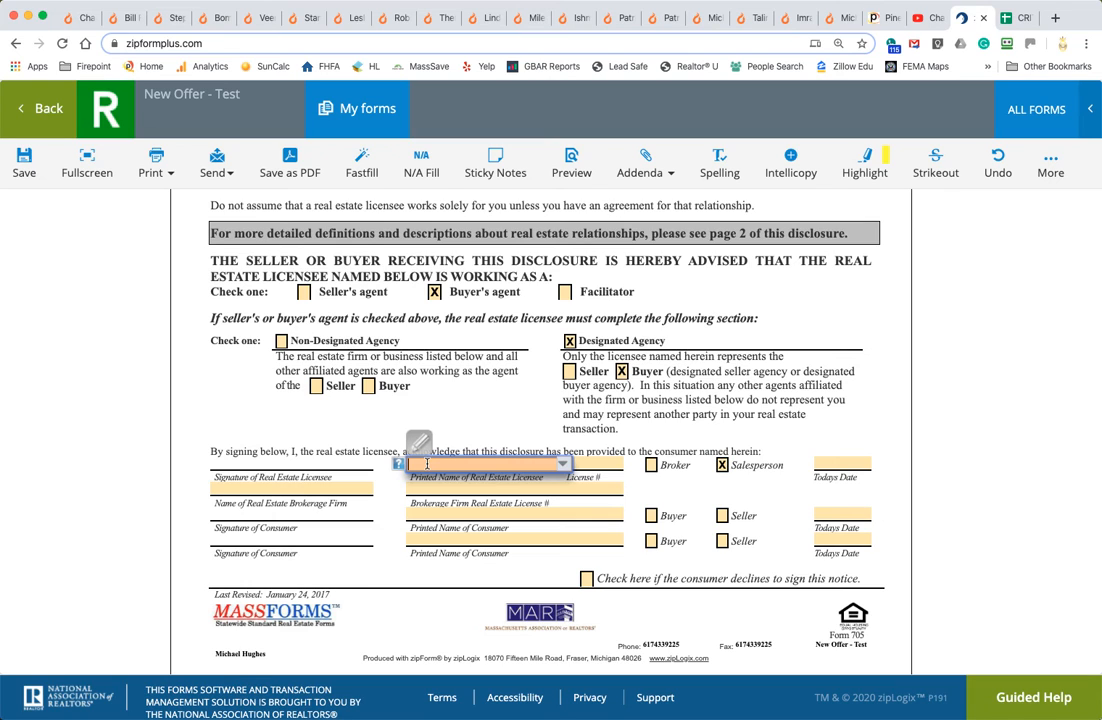
{"action": "type", "text": "Michael"}
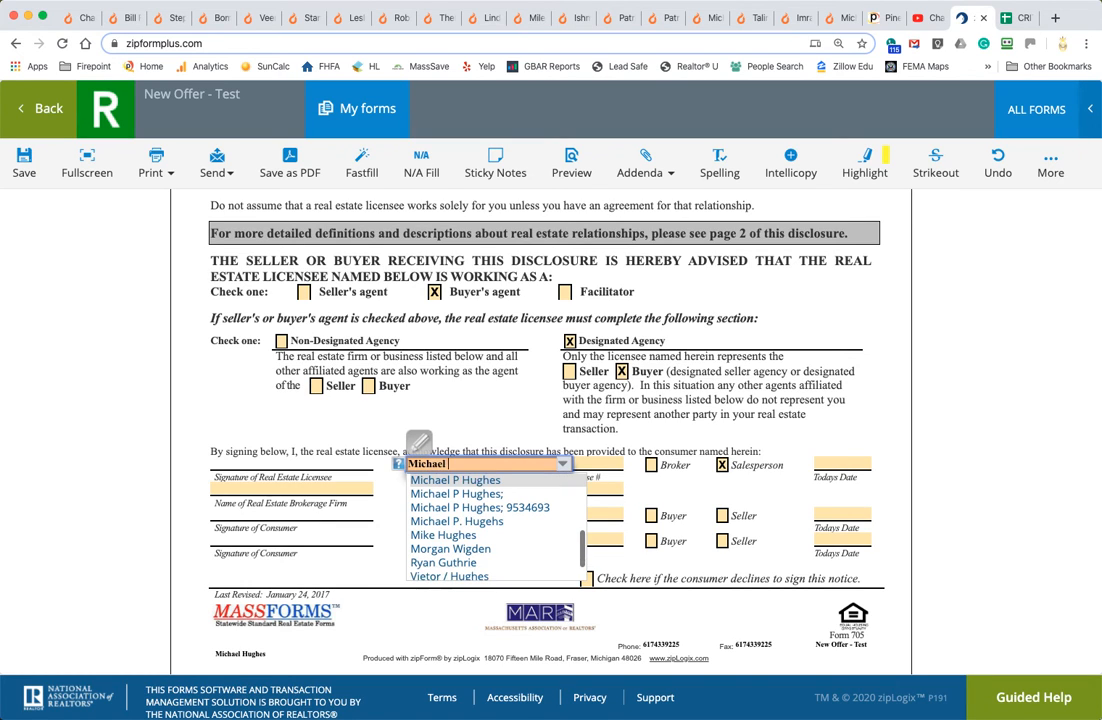
{"action": "left_click", "coordinate": [455, 480]}
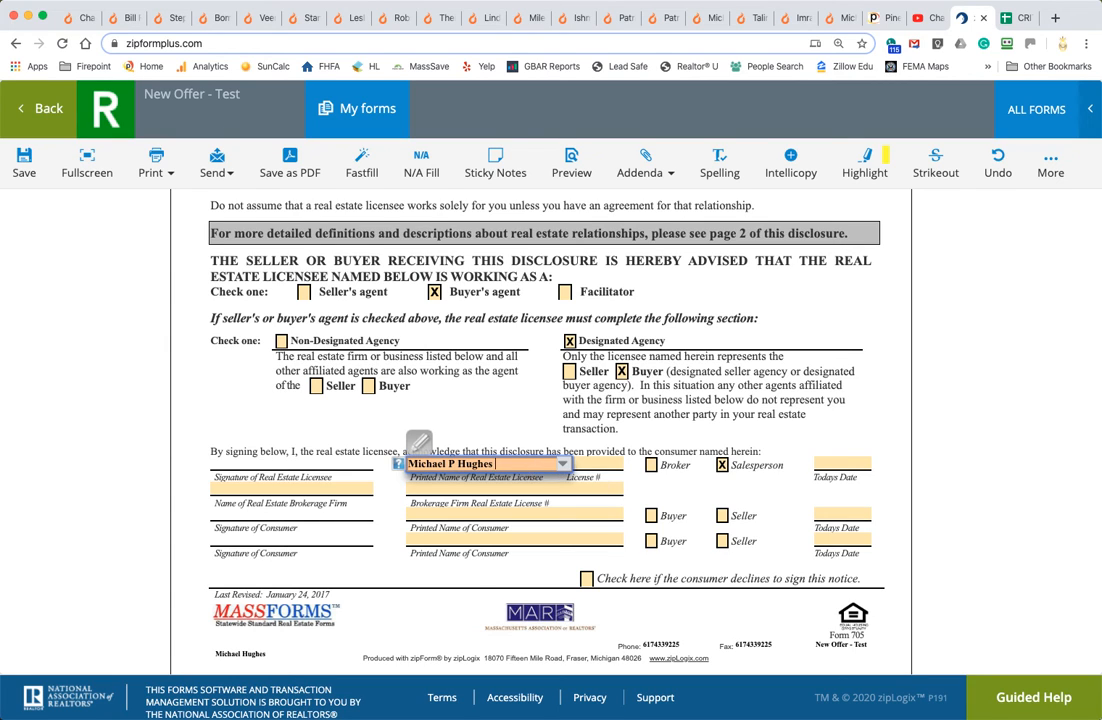
{"action": "key", "text": "BackSpace"}
{"action": "left_click", "coordinate": [560, 507]}
{"action": "left_click", "coordinate": [455, 488]}
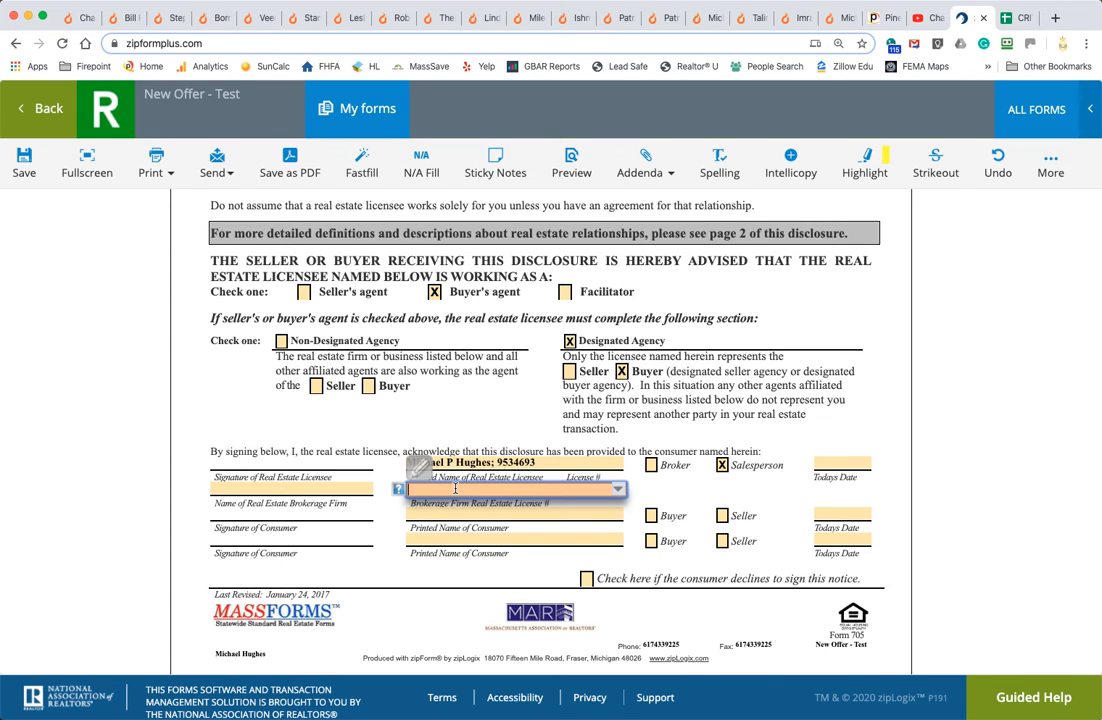
{"action": "type", "text": "Hug"}
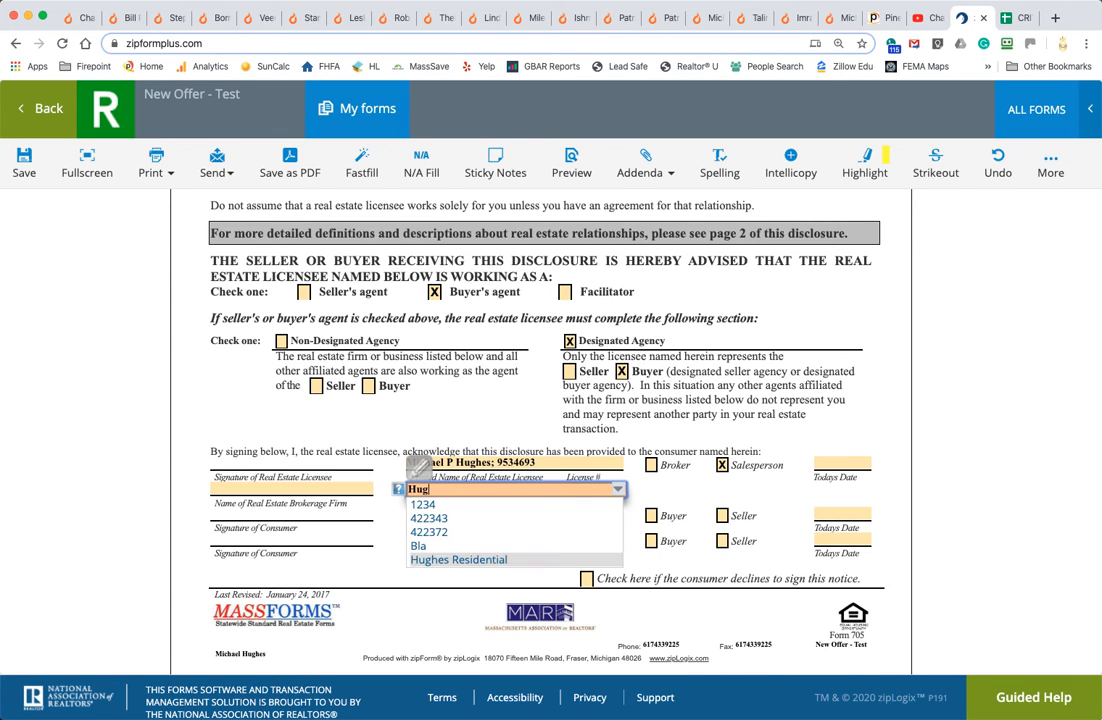
{"action": "type", "text": "hes"}
- Set the Name of Real Estate Brokerage Firm to Hughes Residential
{"action": "left_click", "coordinate": [351, 483]}
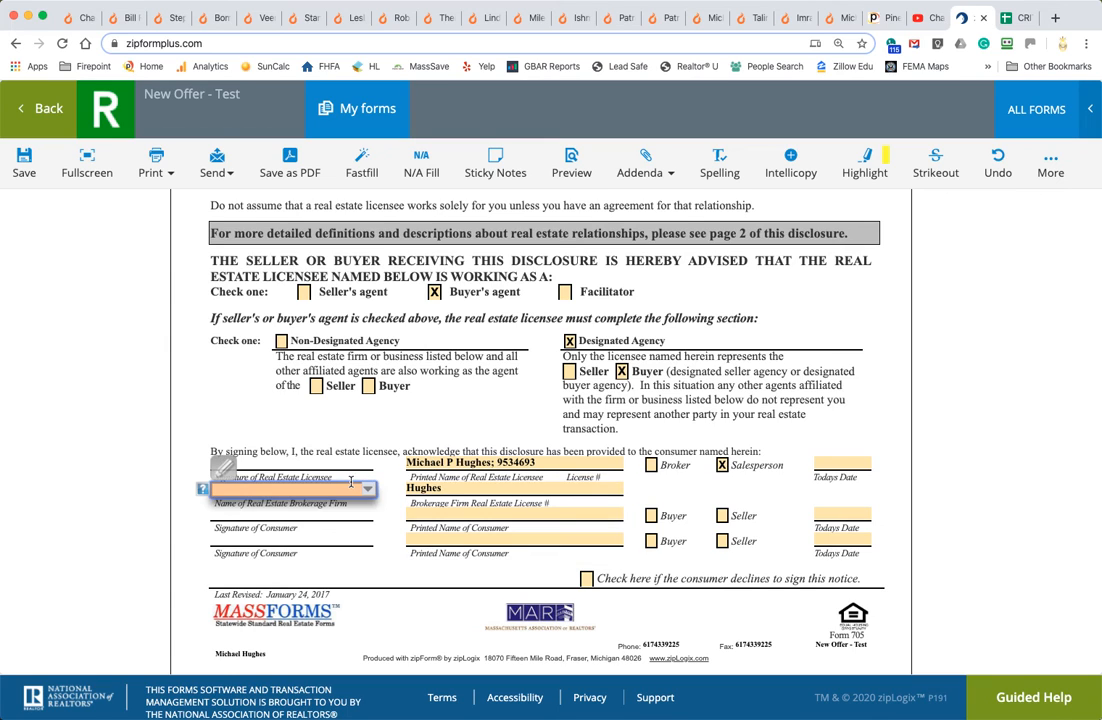
{"action": "type", "text": "Hughes"}
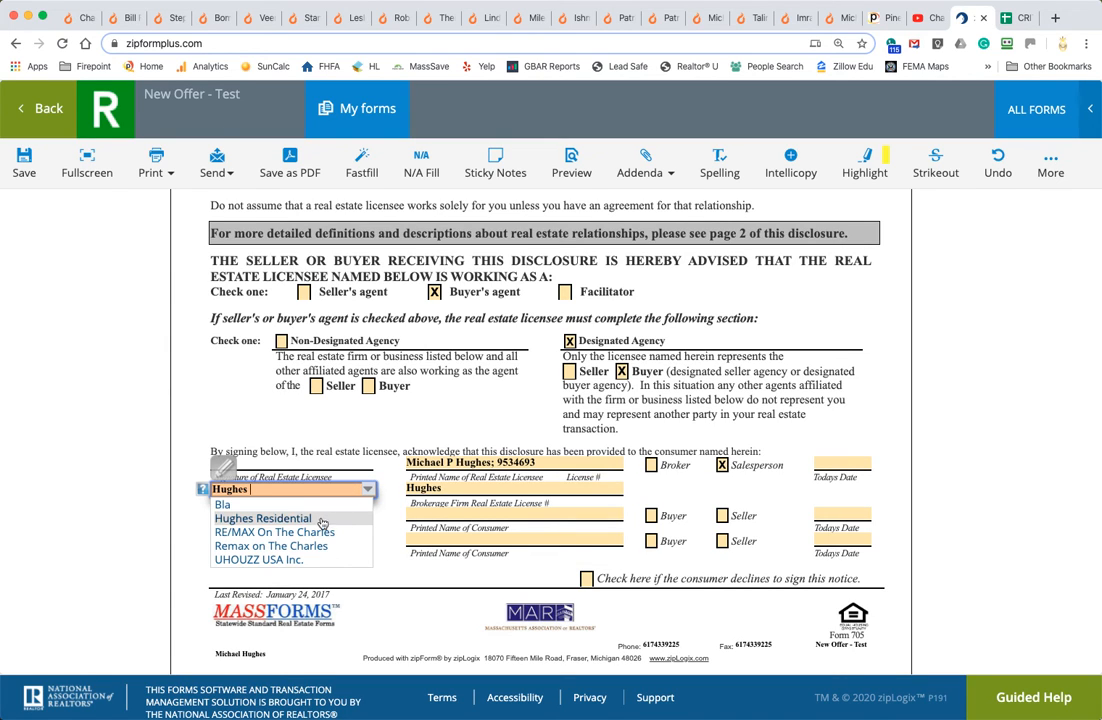
{"action": "key", "text": "Return"}
- Replace the Brokerage Firm Real Estate License # entry with the firm's license number copied from the CRITICAL RESOURCES spreadsheet
{"action": "left_click", "coordinate": [462, 488]}
{"action": "key", "text": "BackSpace"}
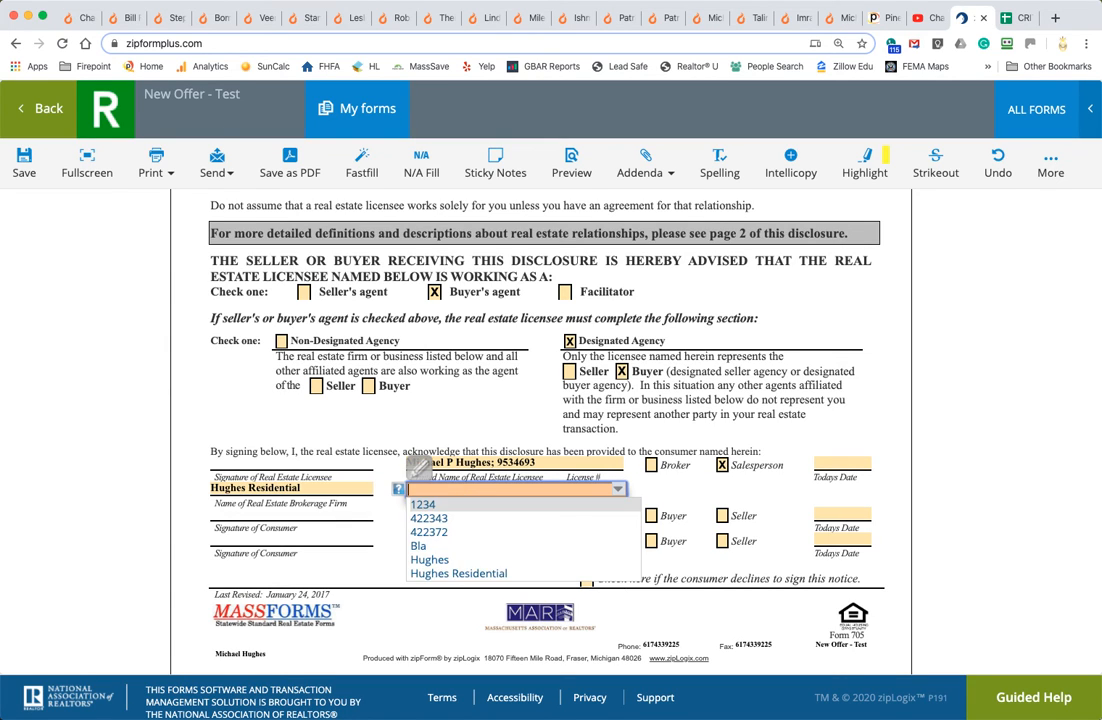
{"action": "left_click", "coordinate": [1022, 19]}
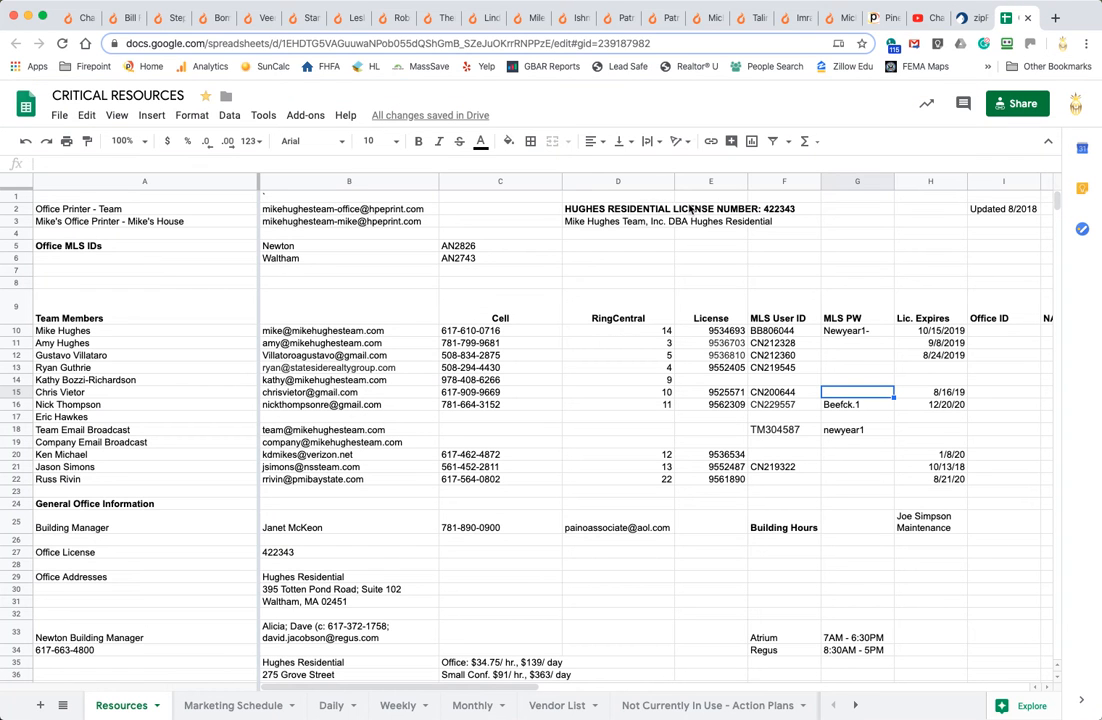
{"action": "left_click", "coordinate": [618, 210]}
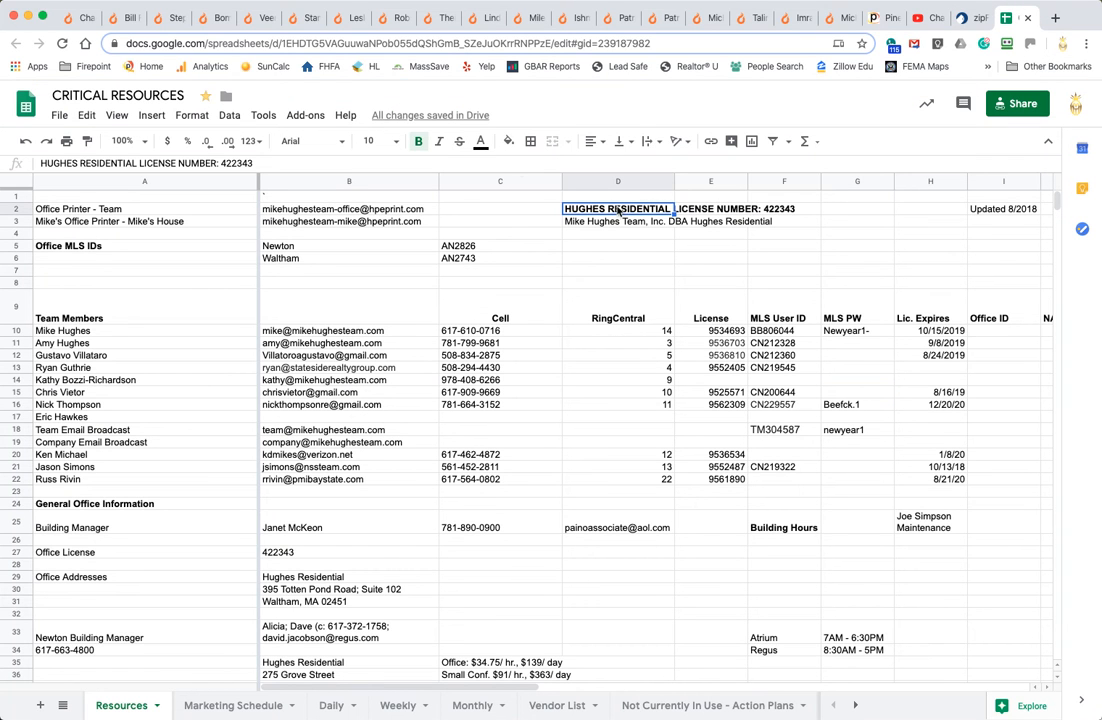
{"action": "double_click", "coordinate": [246, 162]}
{"action": "key", "text": "ctrl+c"}
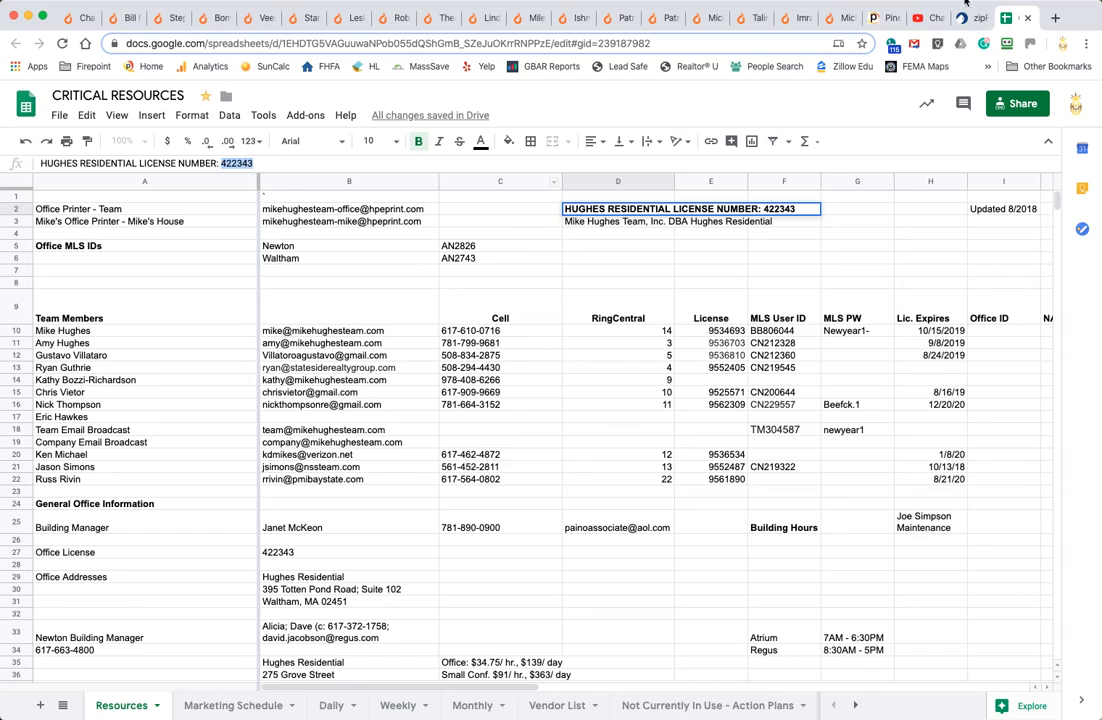
{"action": "left_click", "coordinate": [966, 12]}
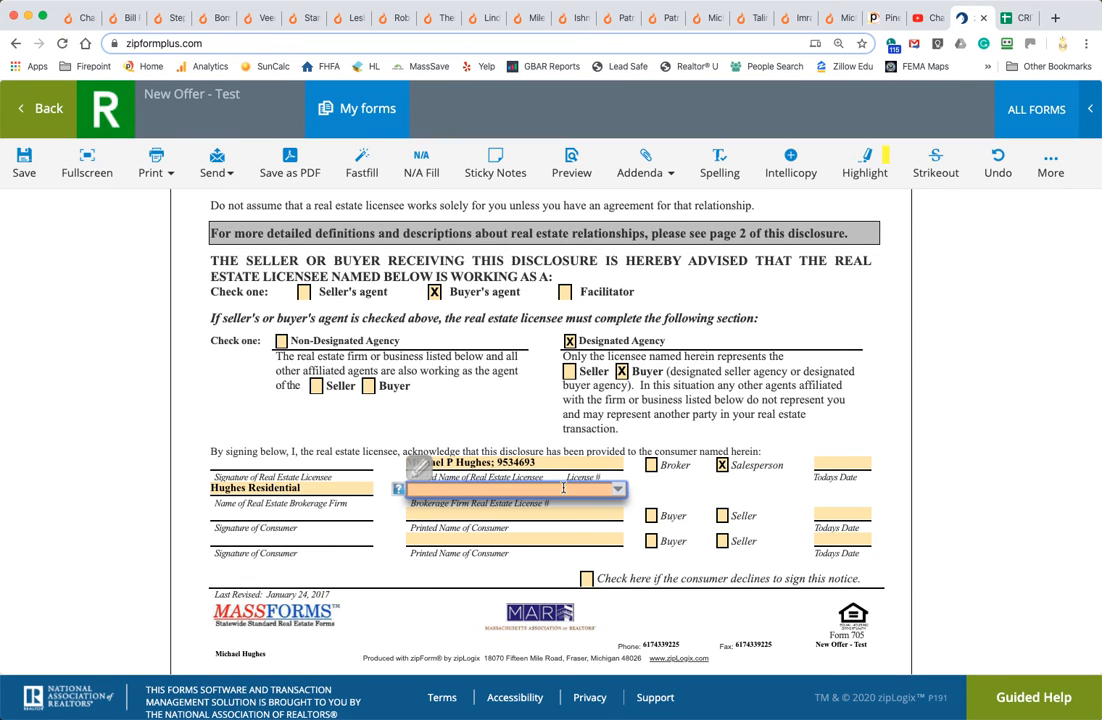
{"action": "key", "text": "ctrl+v"}
{"action": "left_click", "coordinate": [667, 488]}
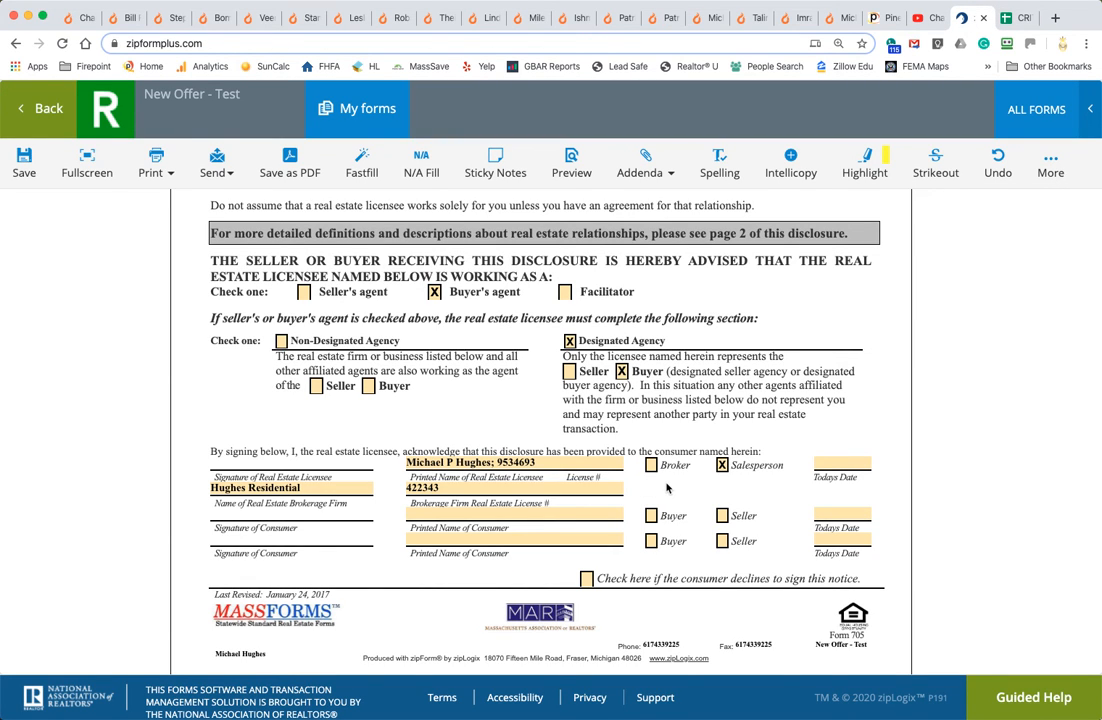
- Save the Agency Disclosure and leave the New Offer - Test template, returning to the list of templates
{"action": "left_click", "coordinate": [24, 162]}
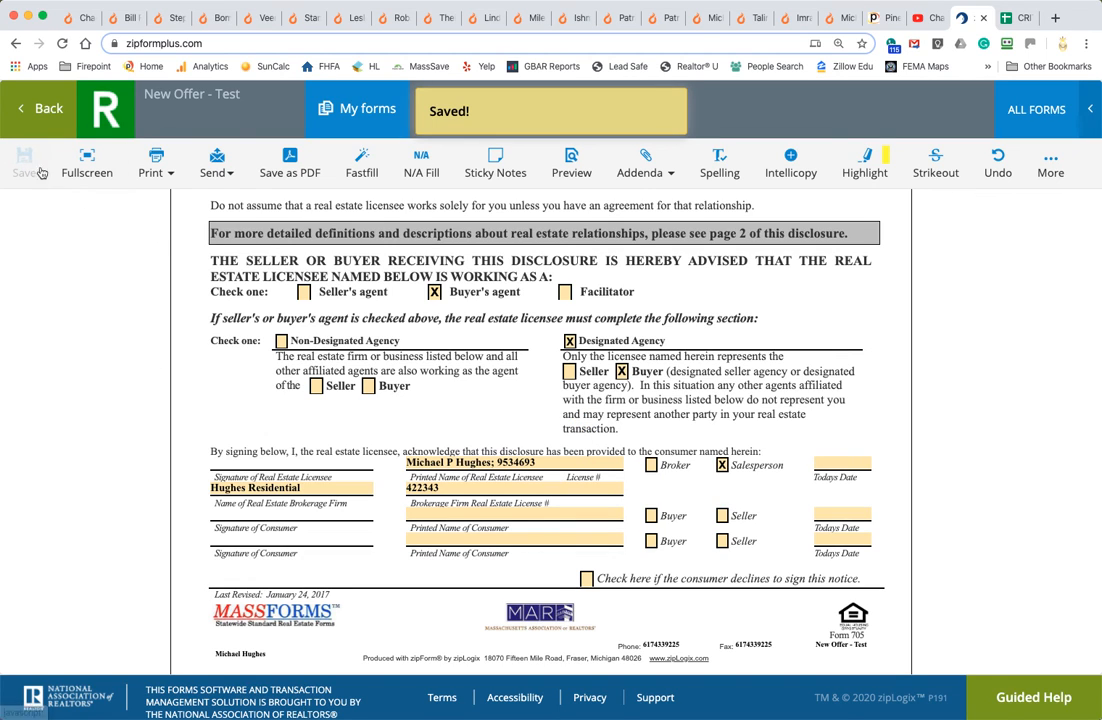
{"action": "left_click", "coordinate": [40, 108]}
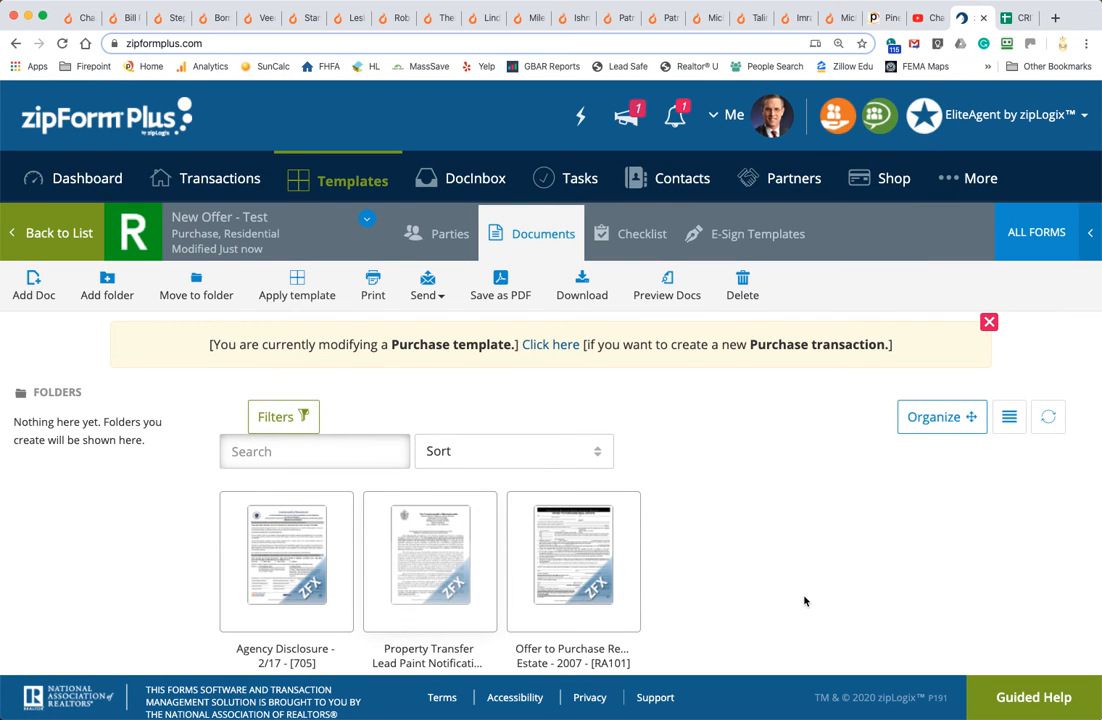
{"action": "scroll", "coordinate": [804, 600], "scroll_direction": "down", "scroll_amount": 2}
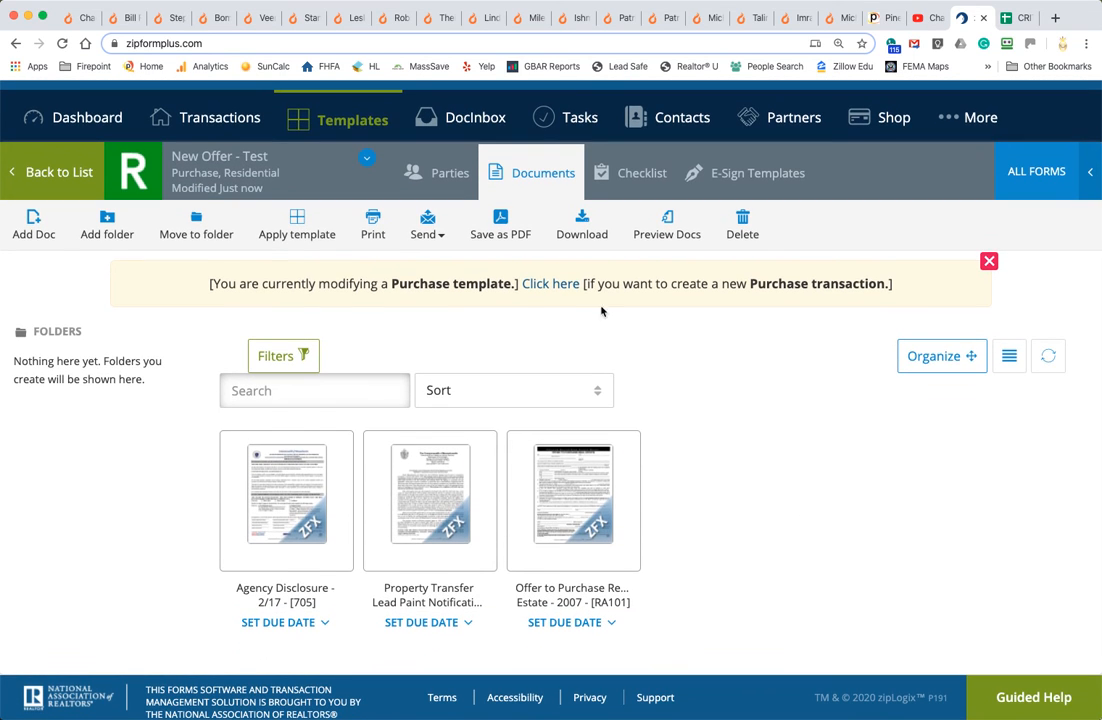
{"action": "left_click", "coordinate": [77, 174]}
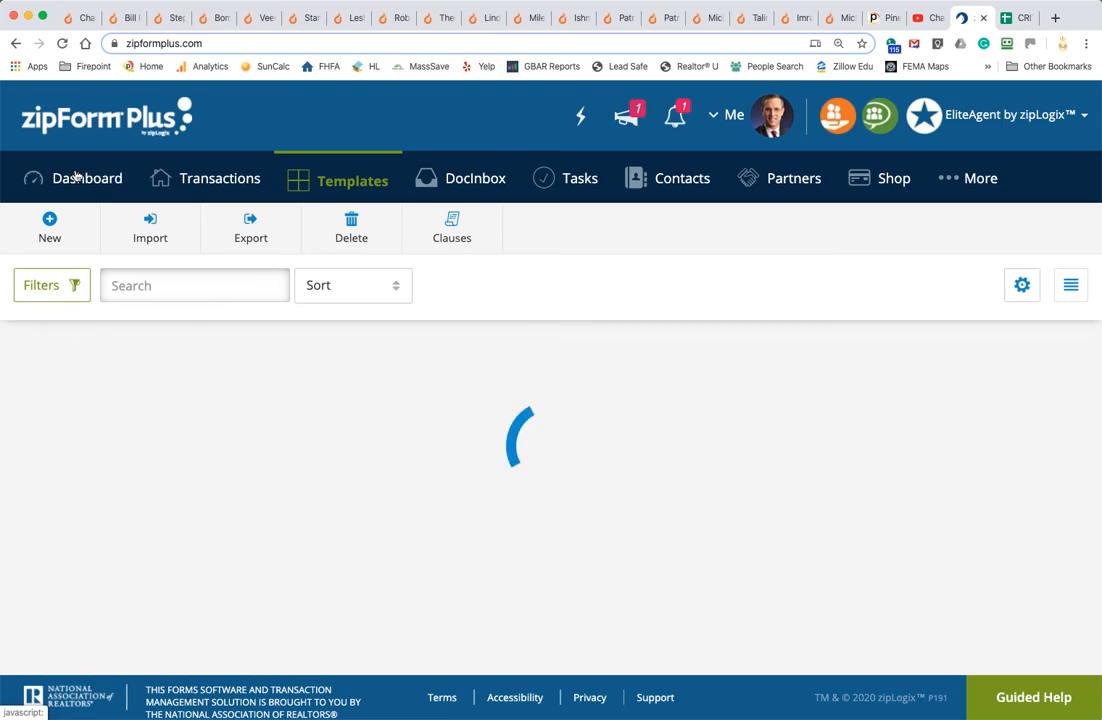
- Open the Buyer Test transaction and go to its documents
{"action": "left_click", "coordinate": [185, 178]}
{"action": "left_click", "coordinate": [101, 430]}
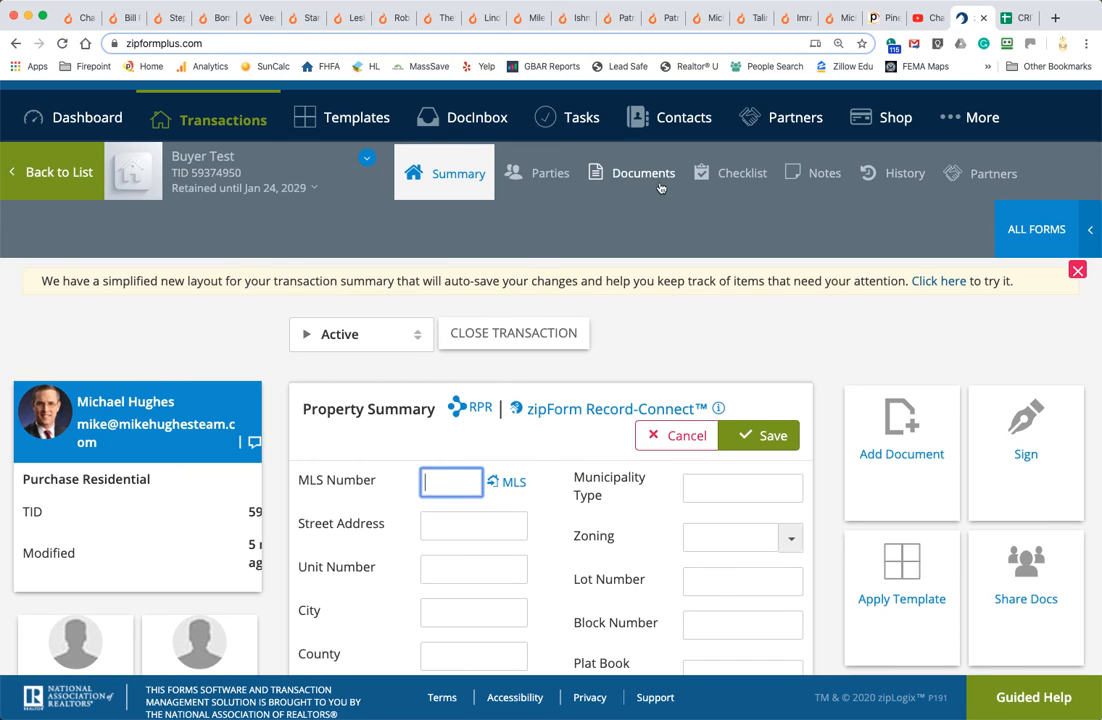
{"action": "left_click", "coordinate": [612, 172]}
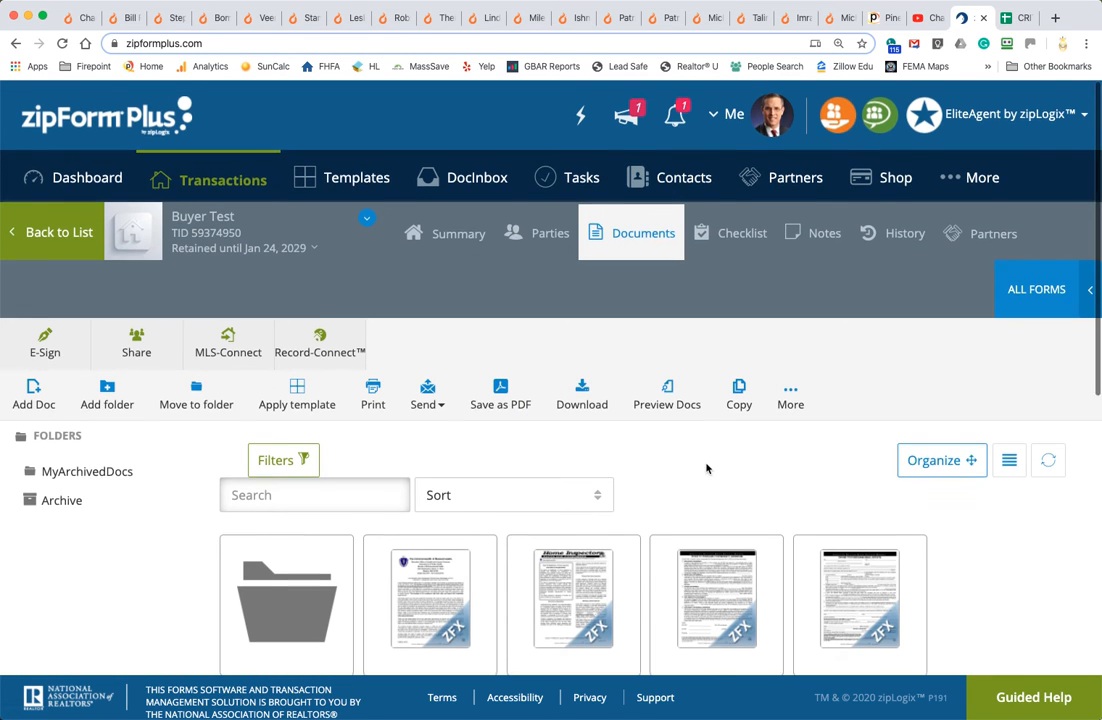
{"action": "scroll", "coordinate": [707, 467], "scroll_direction": "down", "scroll_amount": 3}
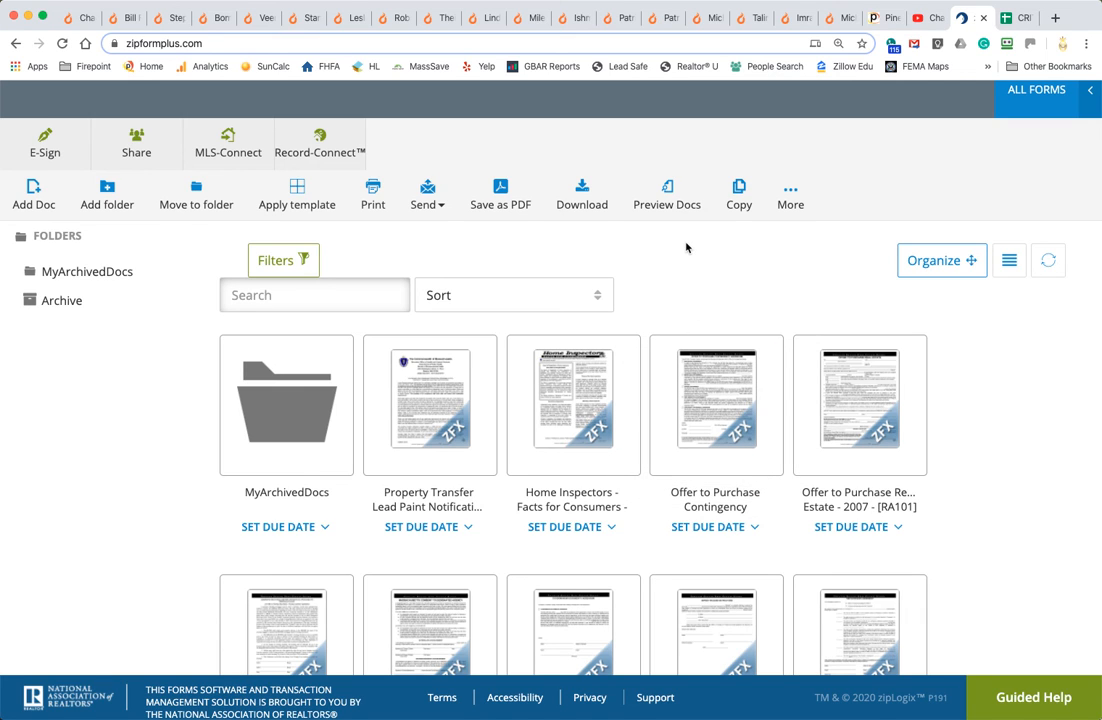
- Delete all the existing forms from the Buyer Test transaction, leaving the MyArchivedDocs folder unselected
{"action": "left_click", "coordinate": [795, 194]}
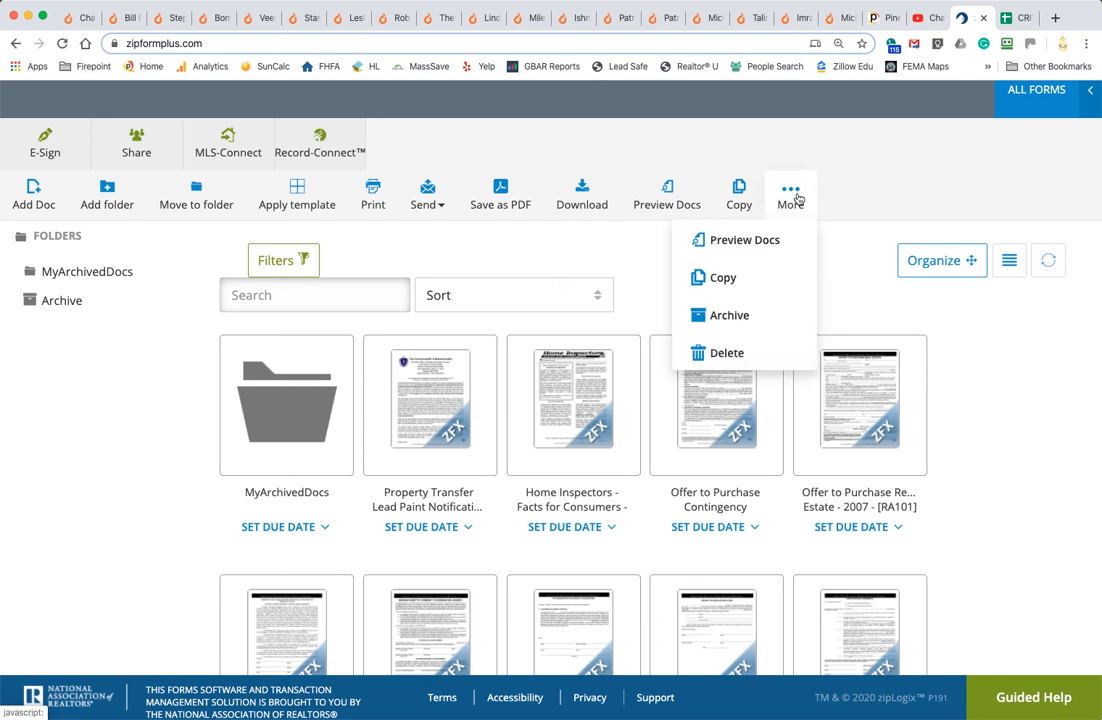
{"action": "left_click", "coordinate": [703, 355]}
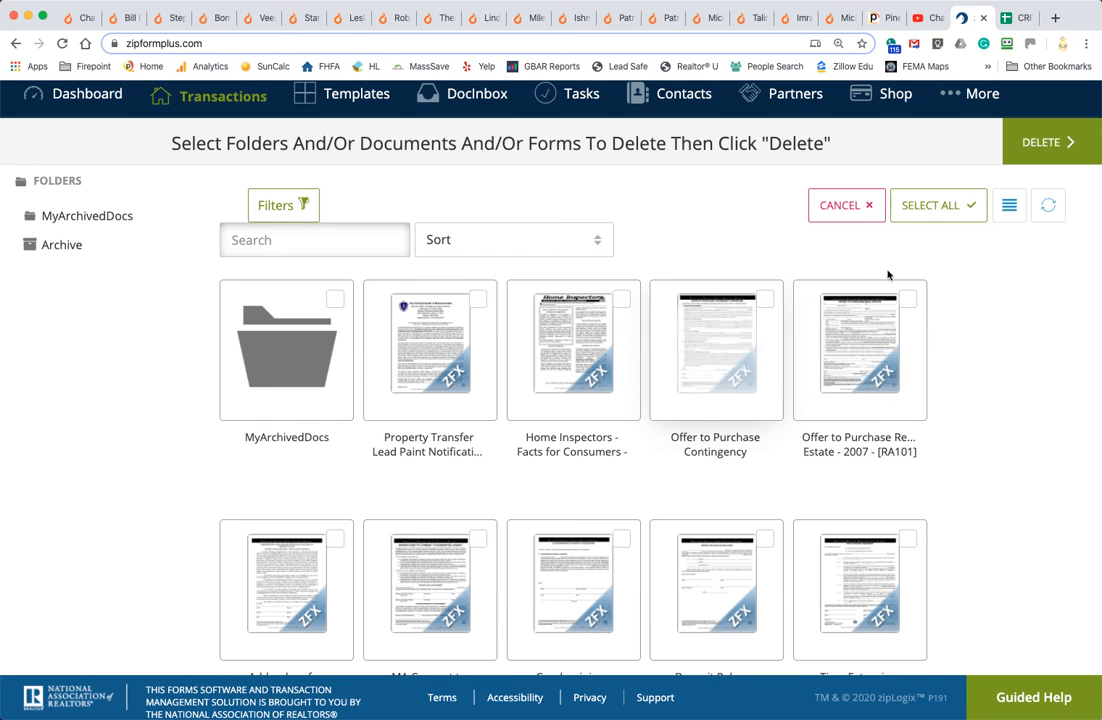
{"action": "left_click", "coordinate": [935, 205]}
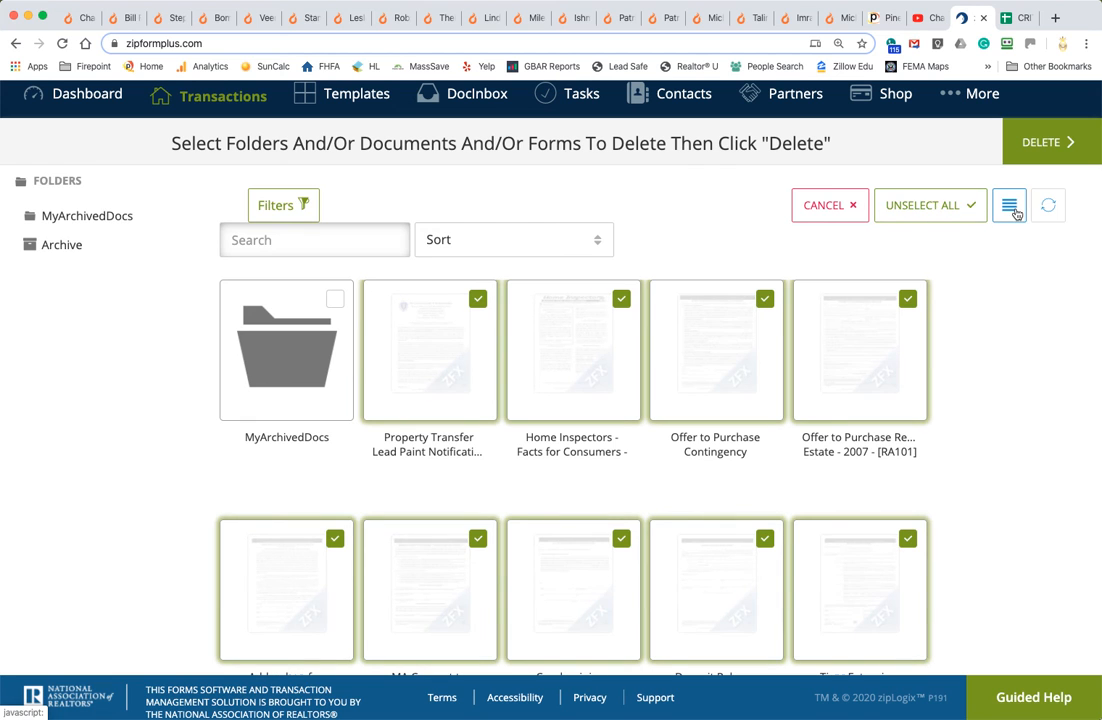
{"action": "left_click", "coordinate": [1038, 142]}
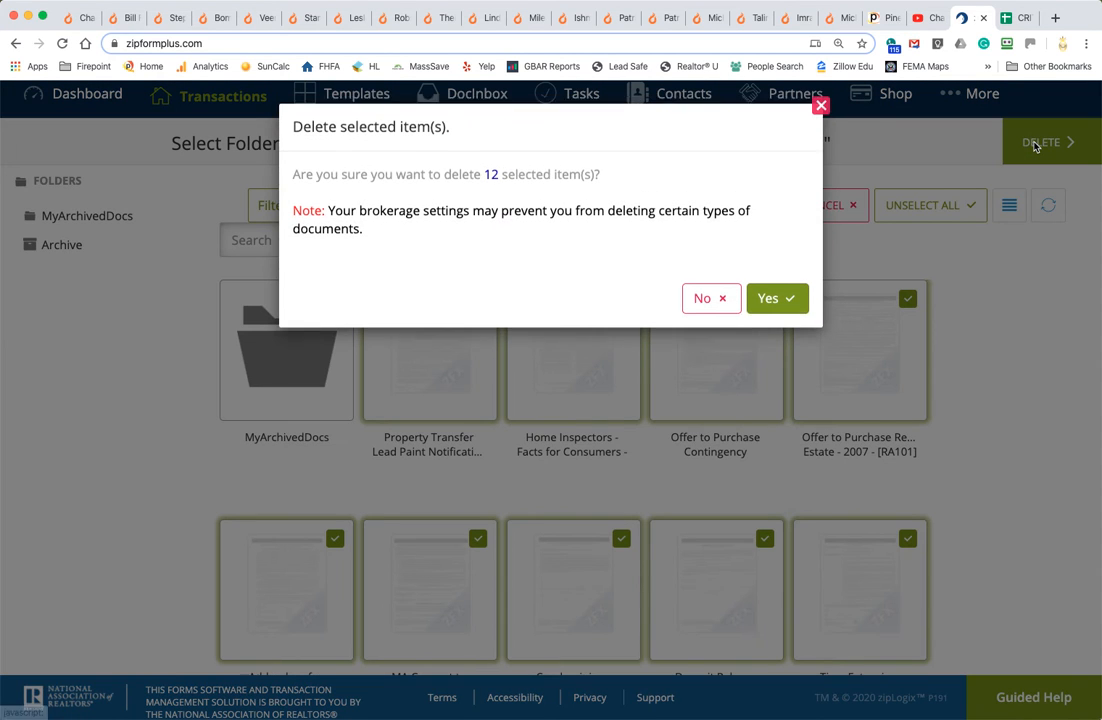
{"action": "left_click", "coordinate": [780, 302]}
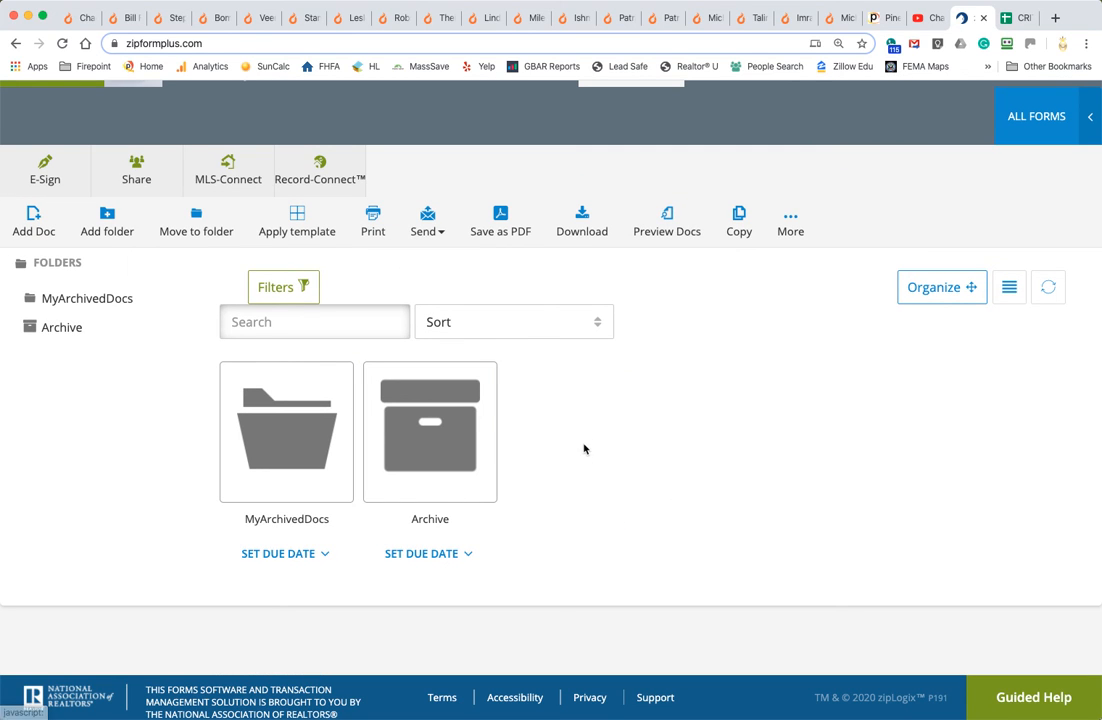
- Apply the New Offer - Test template to the Buyer Test transaction
{"action": "mouse_move", "coordinate": [435, 375]}
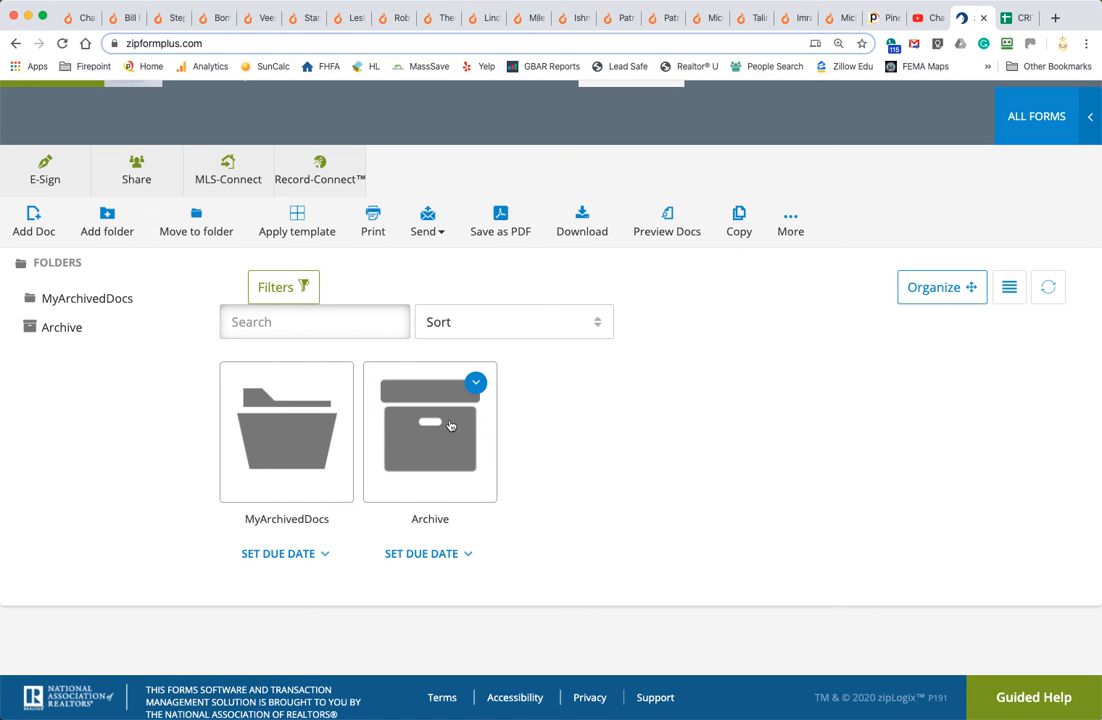
{"action": "scroll", "coordinate": [435, 375], "scroll_direction": "up", "scroll_amount": 2}
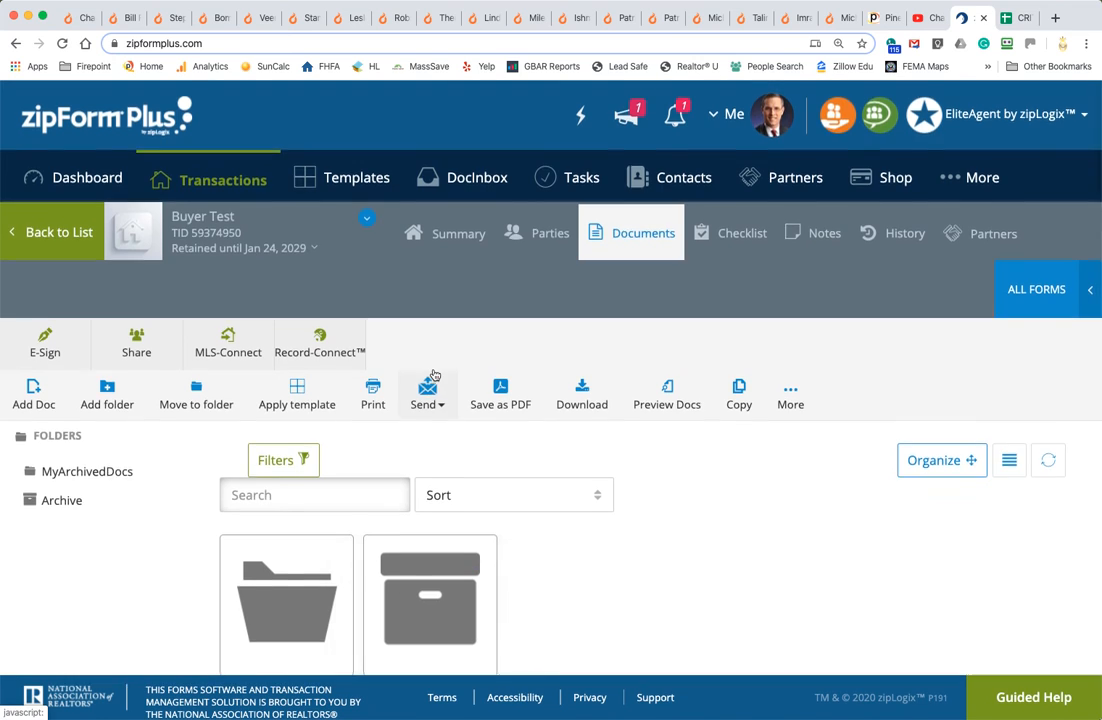
{"action": "scroll", "coordinate": [432, 378], "scroll_direction": "down", "scroll_amount": 3}
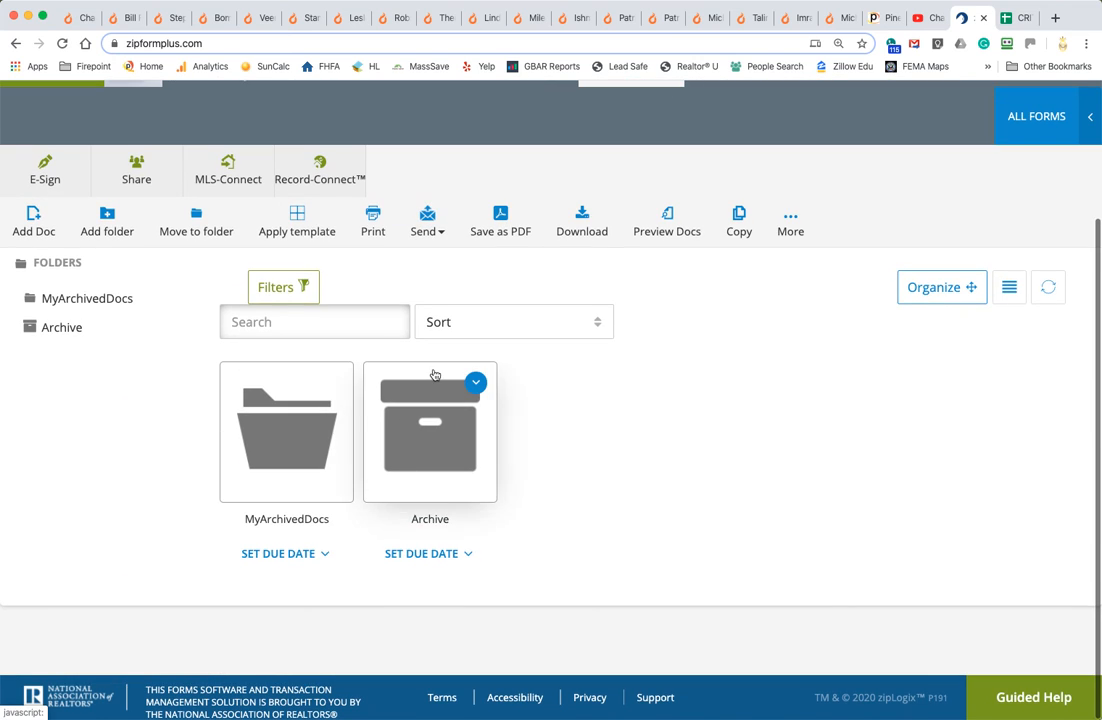
{"action": "left_click", "coordinate": [296, 218]}
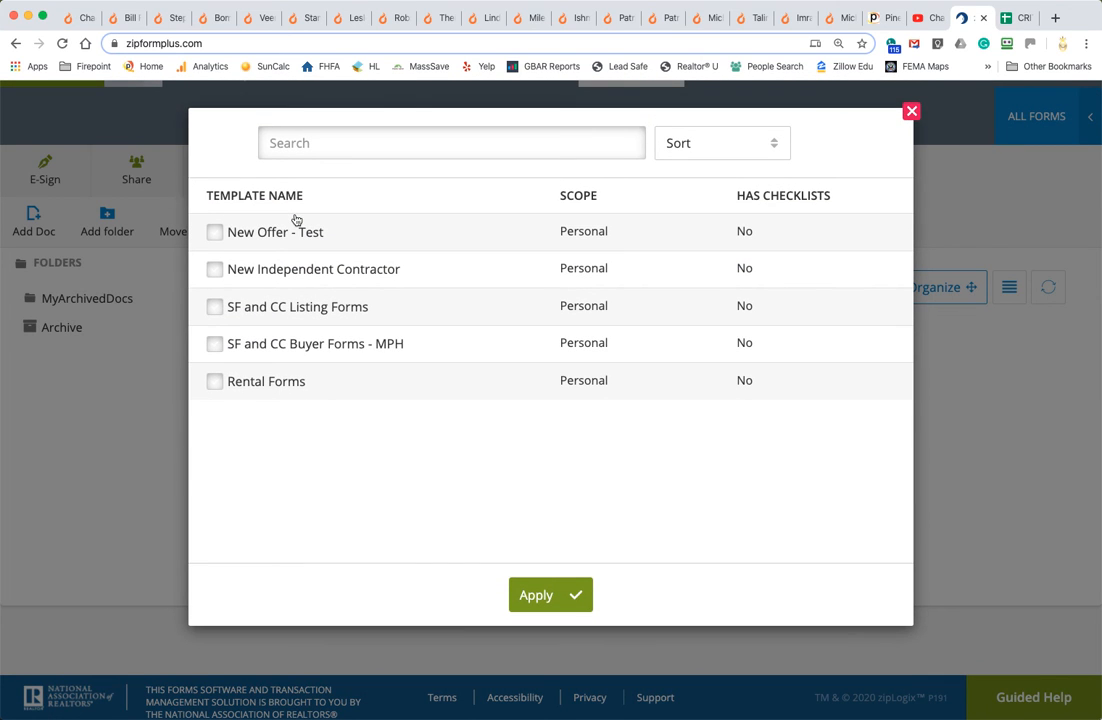
{"action": "left_click", "coordinate": [214, 231]}
{"action": "left_click", "coordinate": [530, 595]}
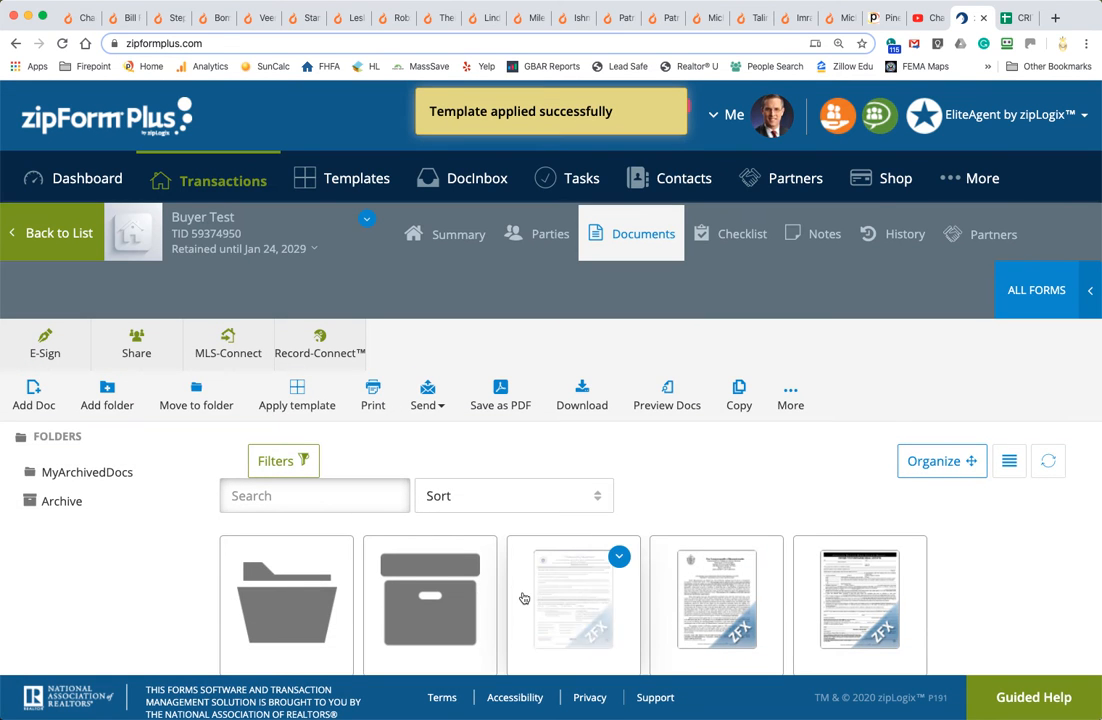
{"action": "scroll", "coordinate": [523, 598], "scroll_direction": "down", "scroll_amount": 3}
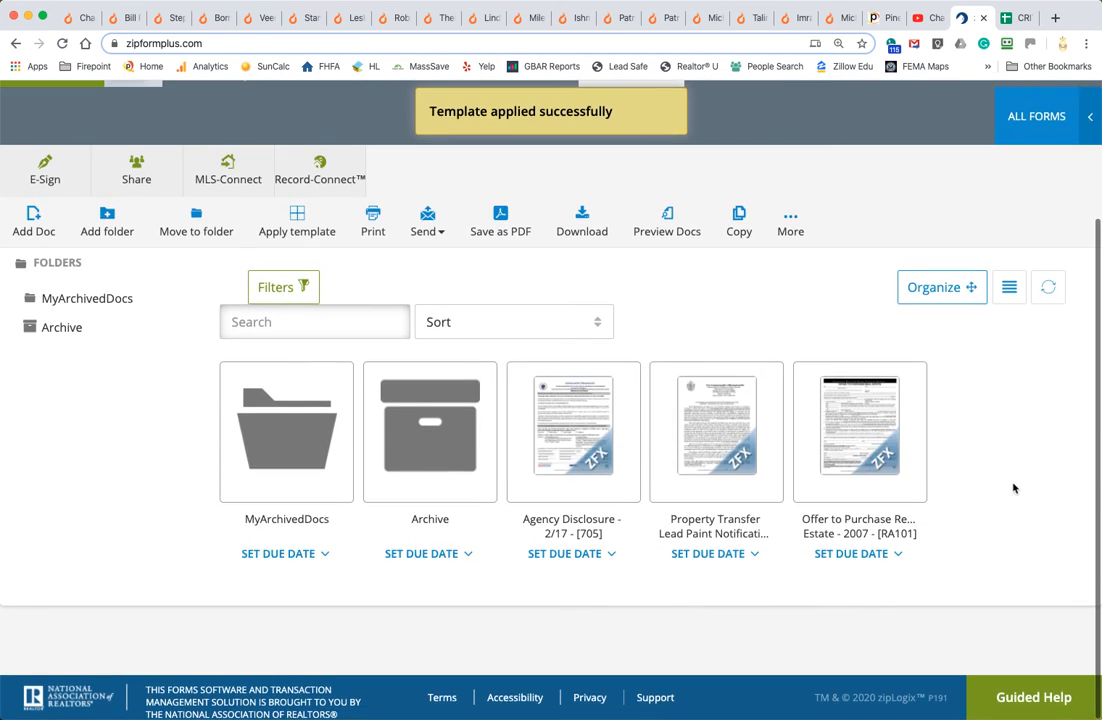
- Review the prefilled entries in the transaction's Agency Disclosure and Offer to Purchase Real Estate forms, returning to the documents list after each
{"action": "left_click", "coordinate": [573, 432]}
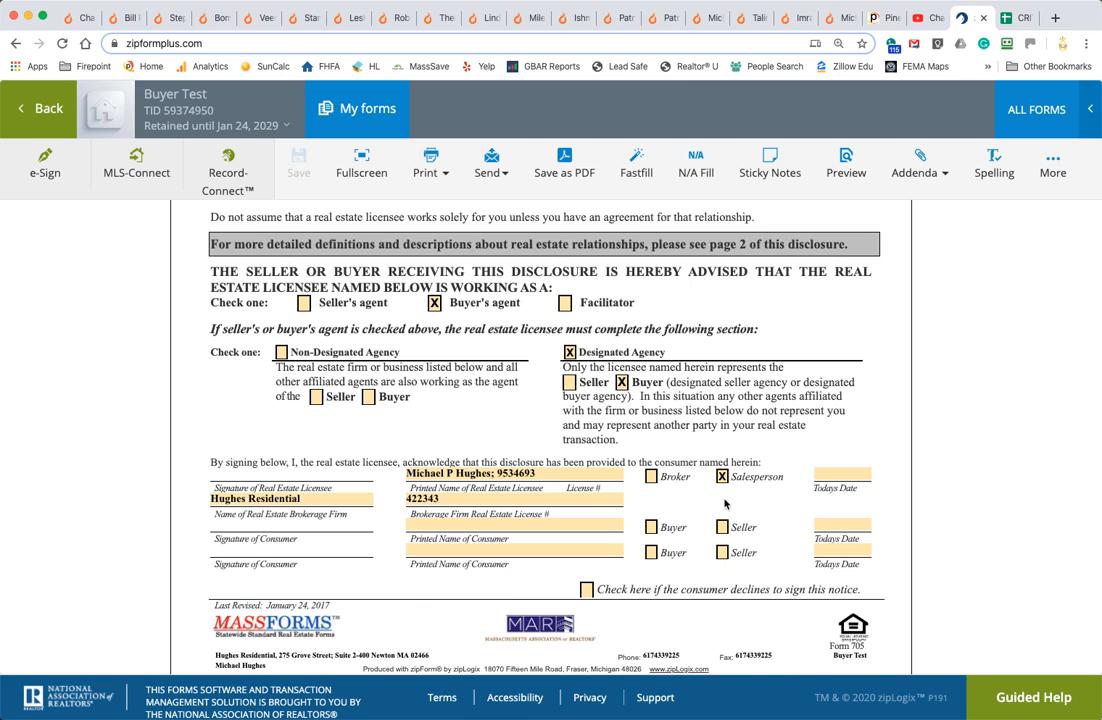
{"action": "left_click", "coordinate": [24, 101]}
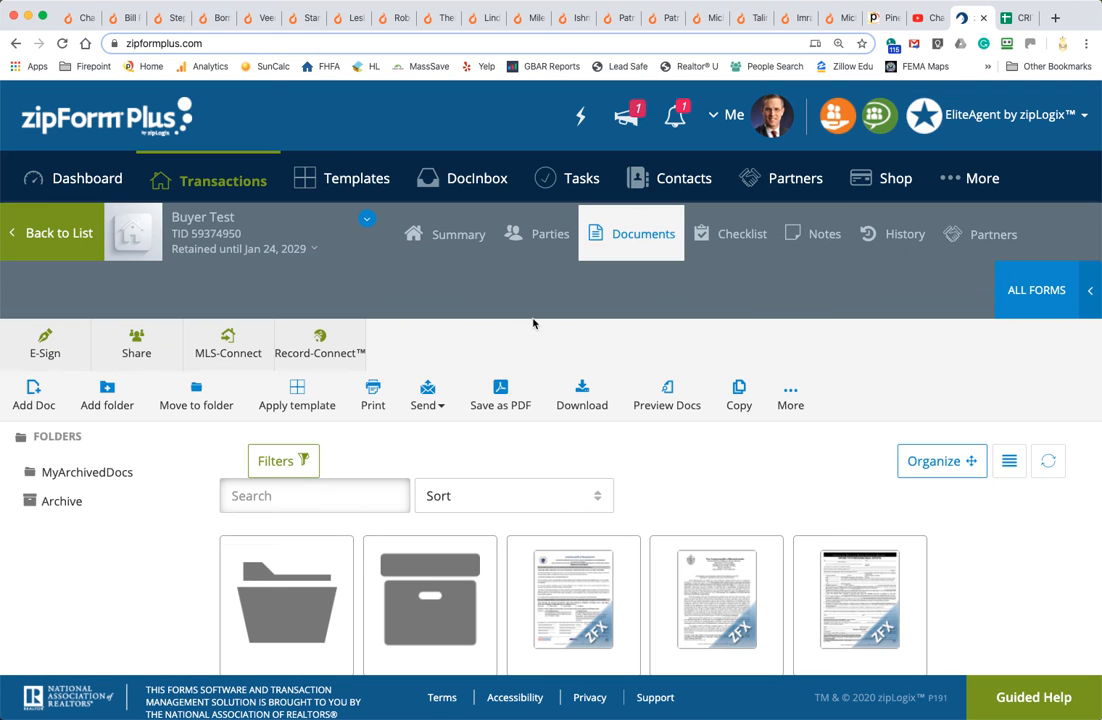
{"action": "left_click", "coordinate": [853, 587]}
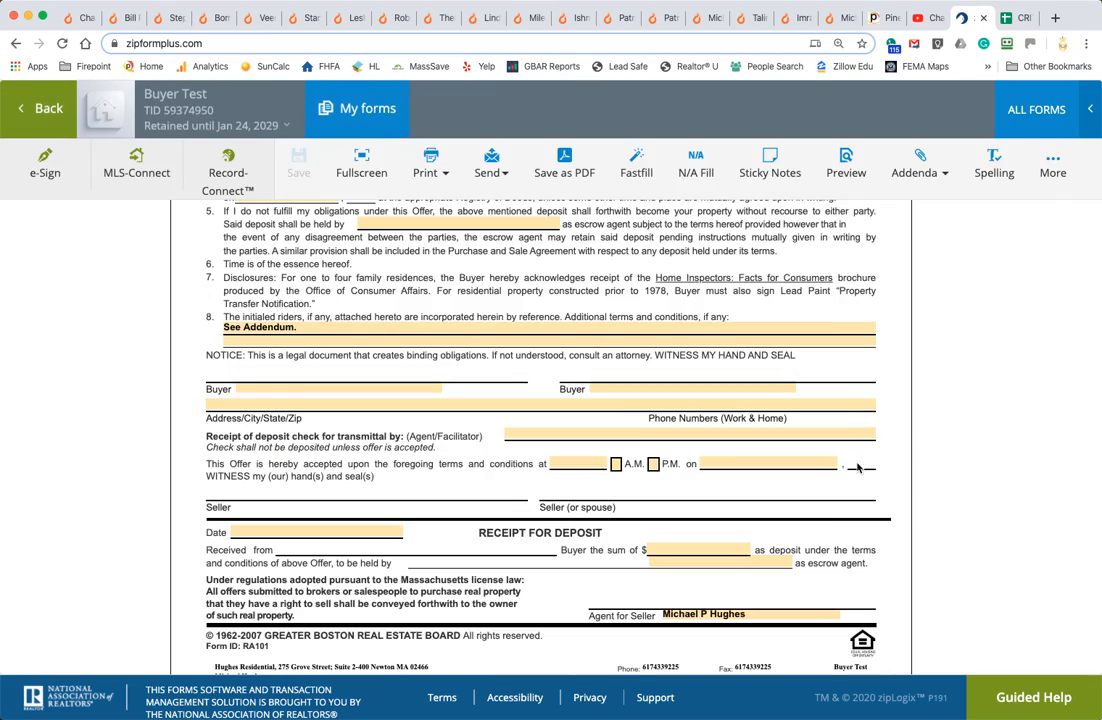
{"action": "scroll", "coordinate": [863, 455], "scroll_direction": "up", "scroll_amount": 5}
{"action": "scroll", "coordinate": [863, 455], "scroll_direction": "up", "scroll_amount": 3}
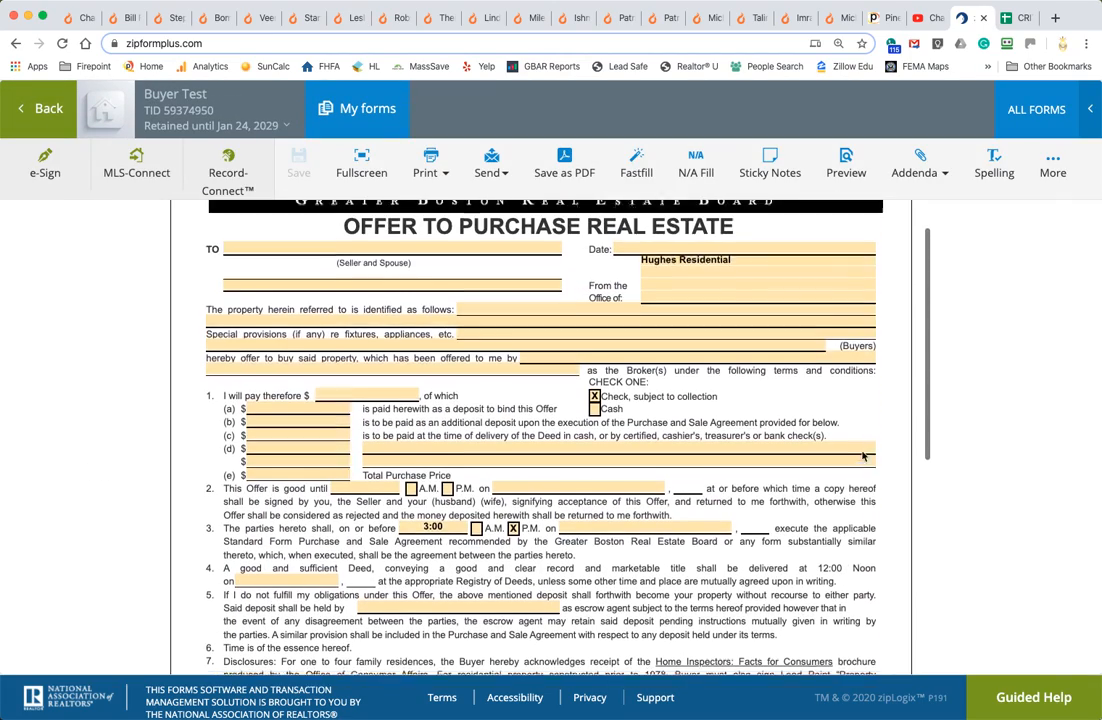
{"action": "scroll", "coordinate": [862, 451], "scroll_direction": "down", "scroll_amount": 9}
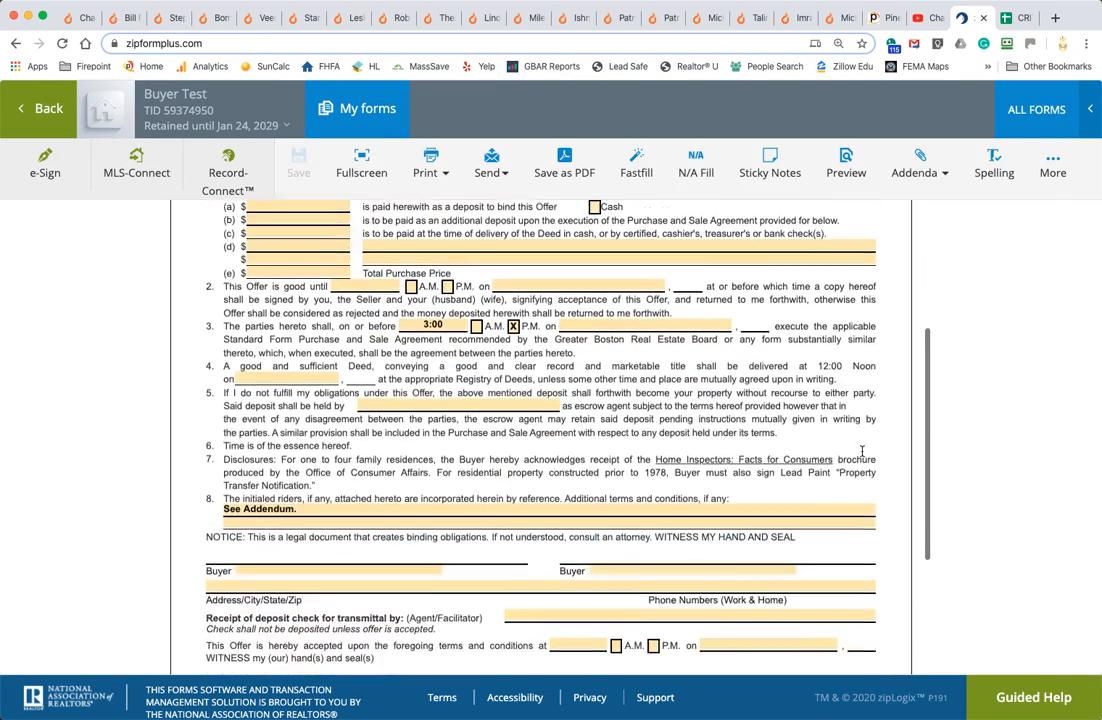
{"action": "left_click", "coordinate": [34, 101]}
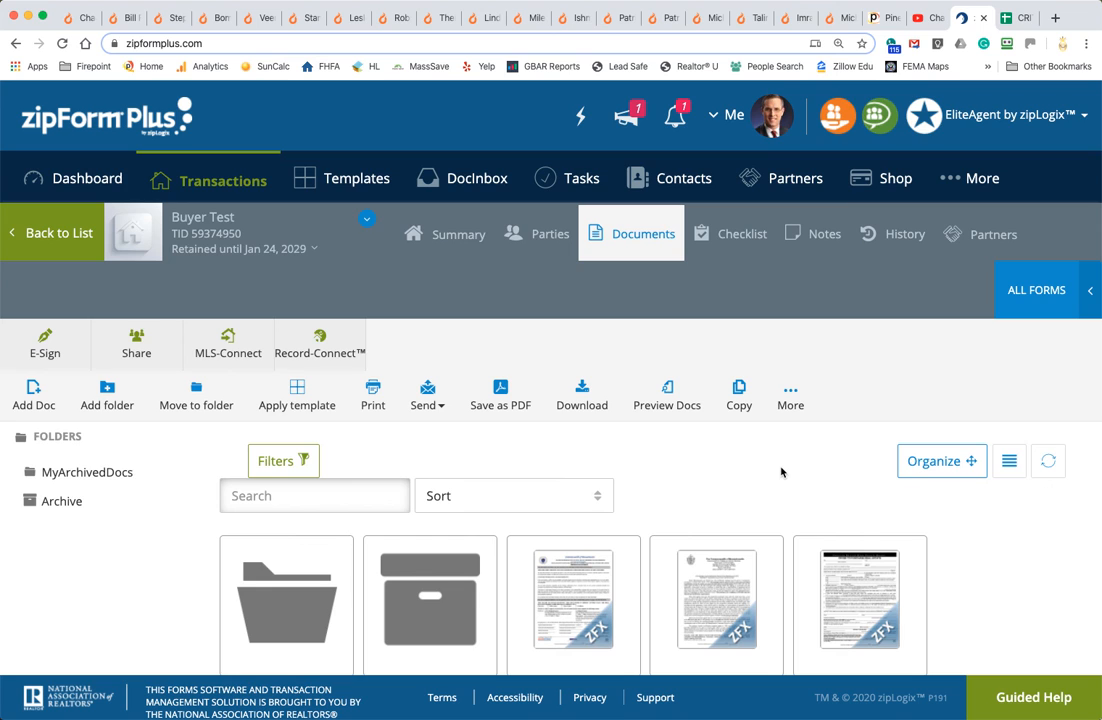
{"action": "scroll", "coordinate": [781, 472], "scroll_direction": "down", "scroll_amount": 3}
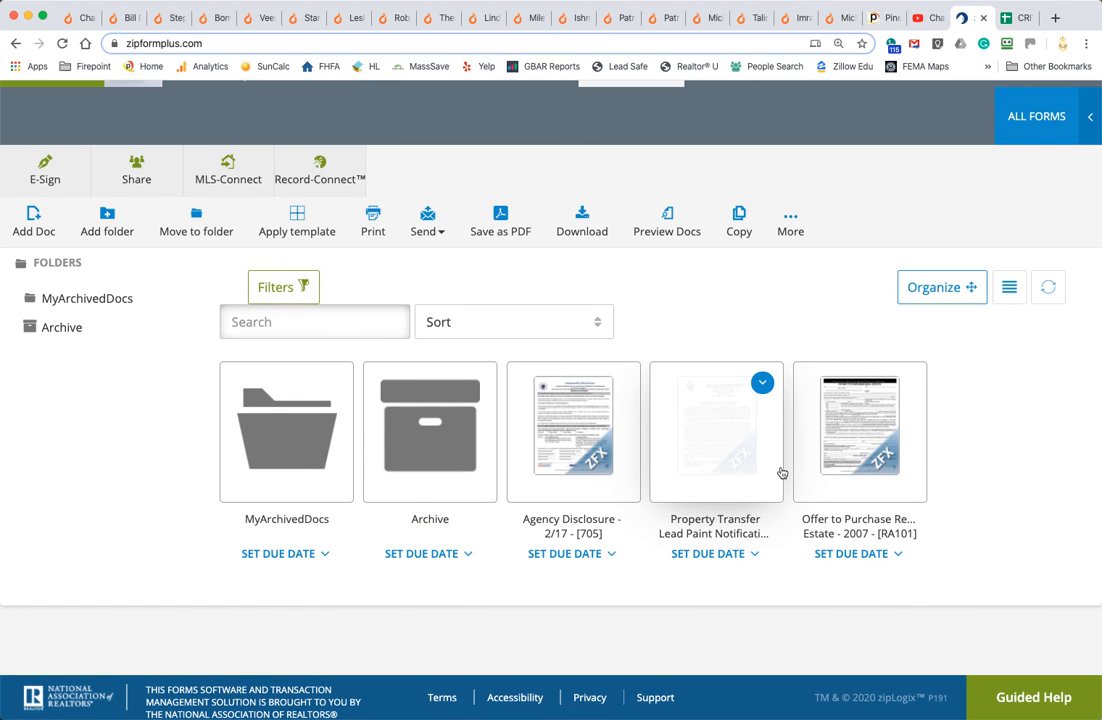